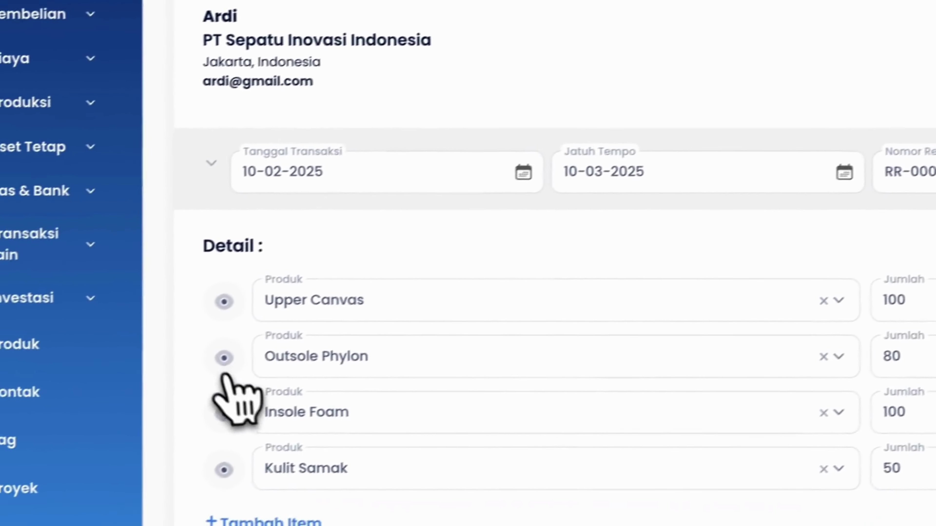
# Step: Set a requested date in March 2025 for the Insole Foam item and save its details
pyautogui.click(63, 470)
pyautogui.click(665, 87)
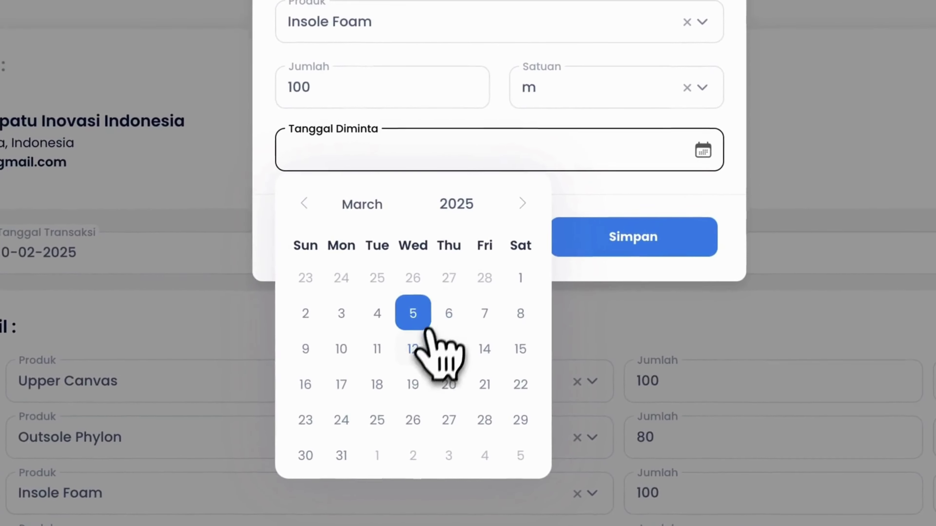
pyautogui.click(370, 344)
pyautogui.click(608, 257)
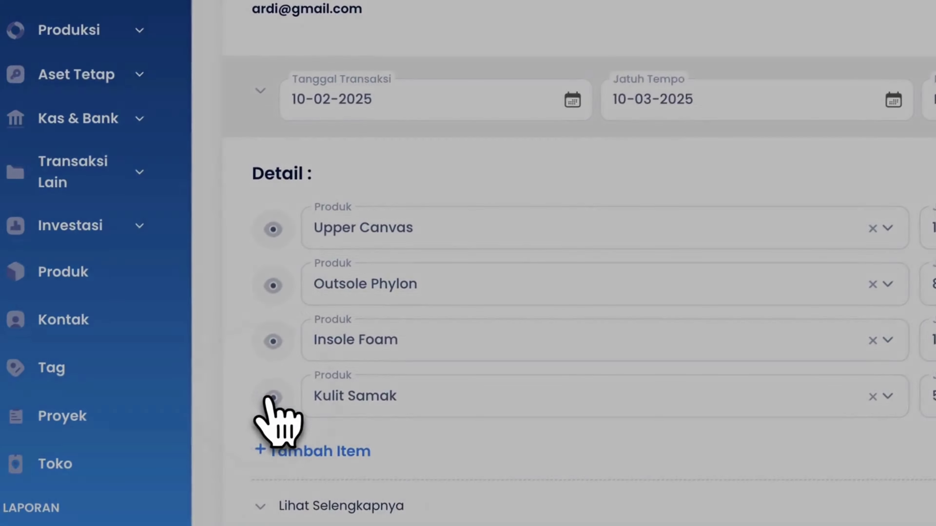
# Step: Set a requested date in March 2025 for the Kulit Samak item and save its details
pyautogui.click(272, 399)
pyautogui.click(709, 6)
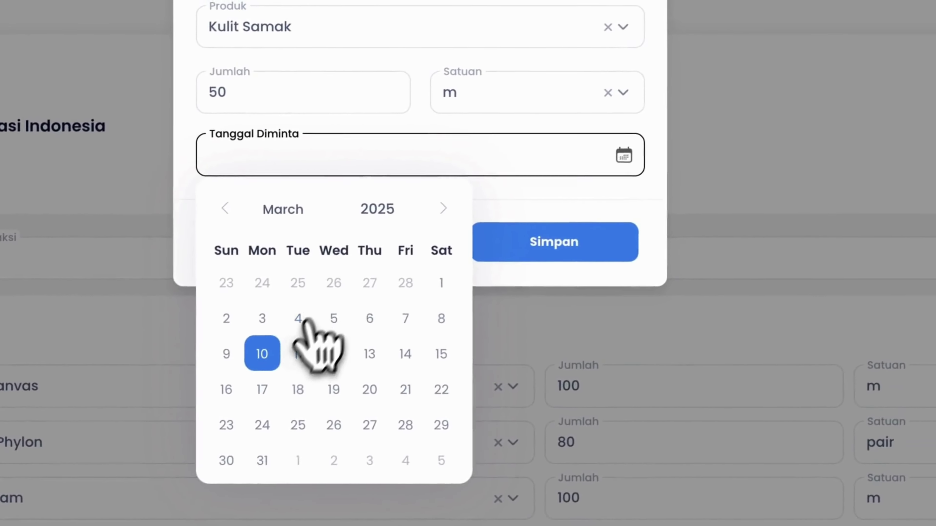
pyautogui.click(647, 199)
pyautogui.click(523, 241)
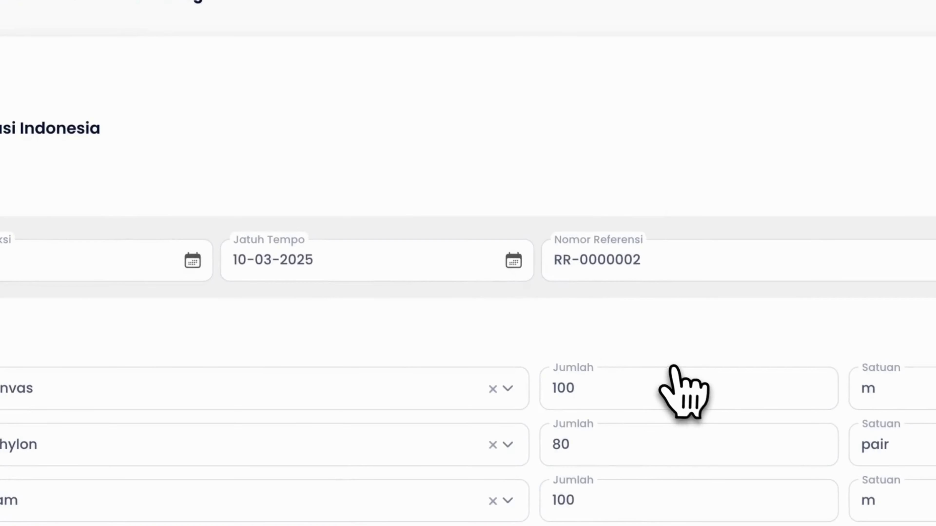
# Step: Expand the goods request's additional transaction fields, setting the project to Partnership and the tag to BUMN
pyautogui.scroll(-5, 683, 391)
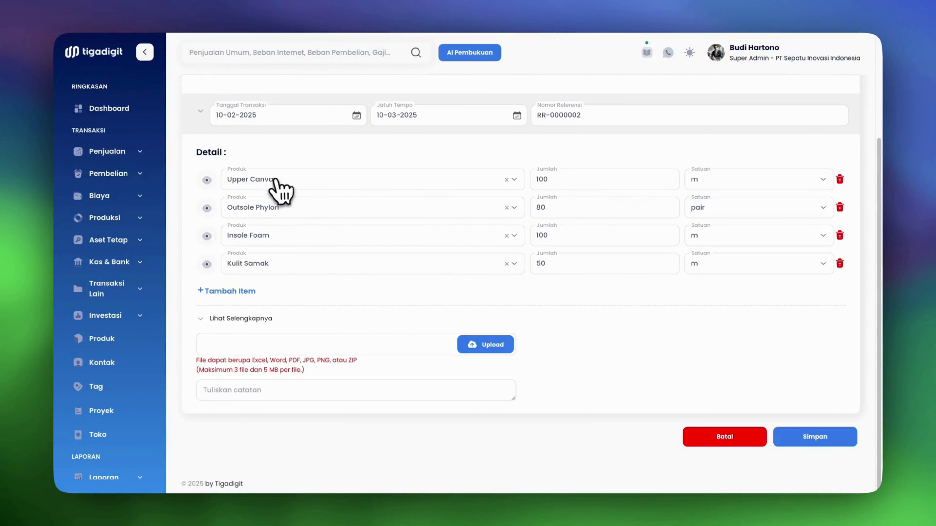
pyautogui.scroll(3, 280, 188)
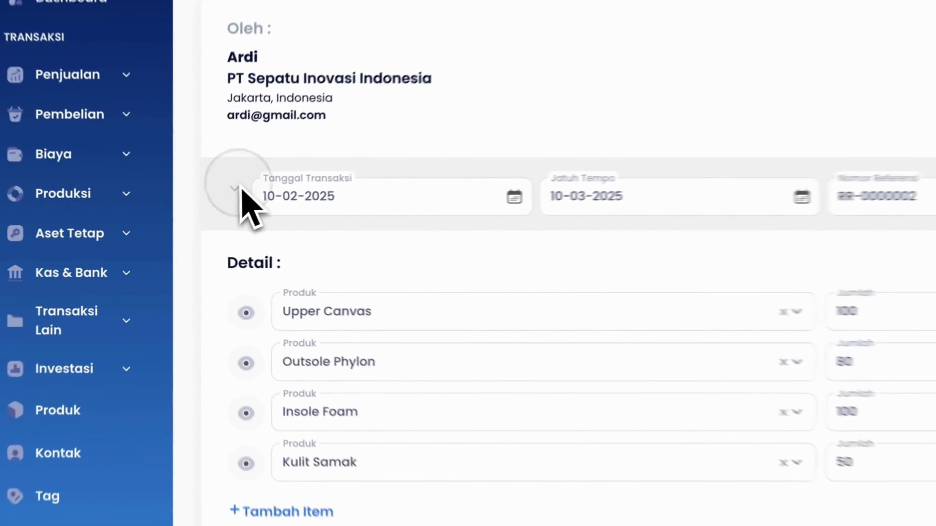
pyautogui.click(200, 217)
pyautogui.click(233, 245)
pyautogui.click(353, 359)
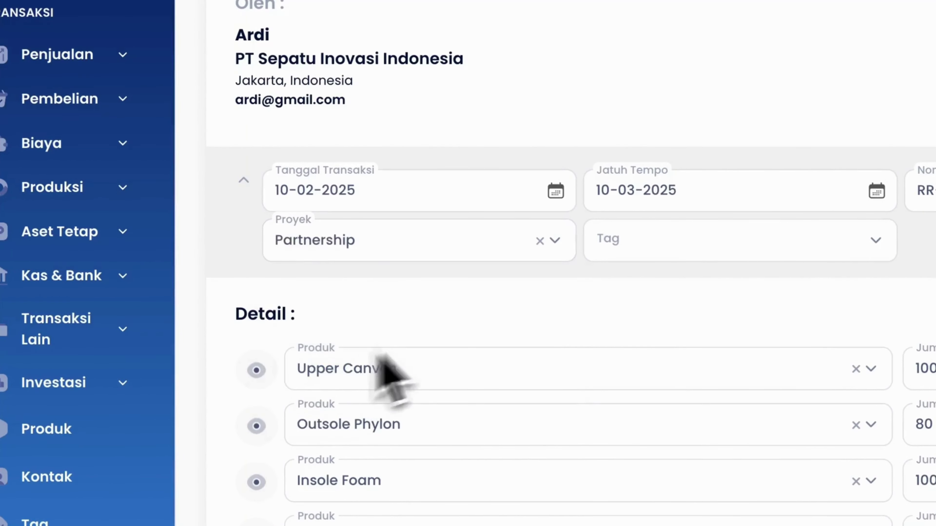
pyautogui.click(639, 240)
pyautogui.click(649, 327)
# Step: Save the goods request and dismiss the save confirmation
pyautogui.scroll(-10, 656, 332)
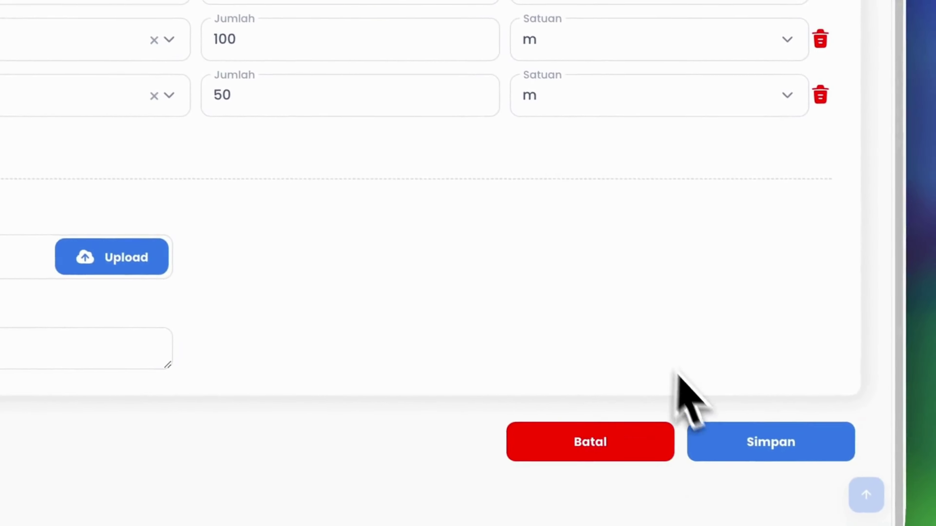
pyautogui.click(740, 440)
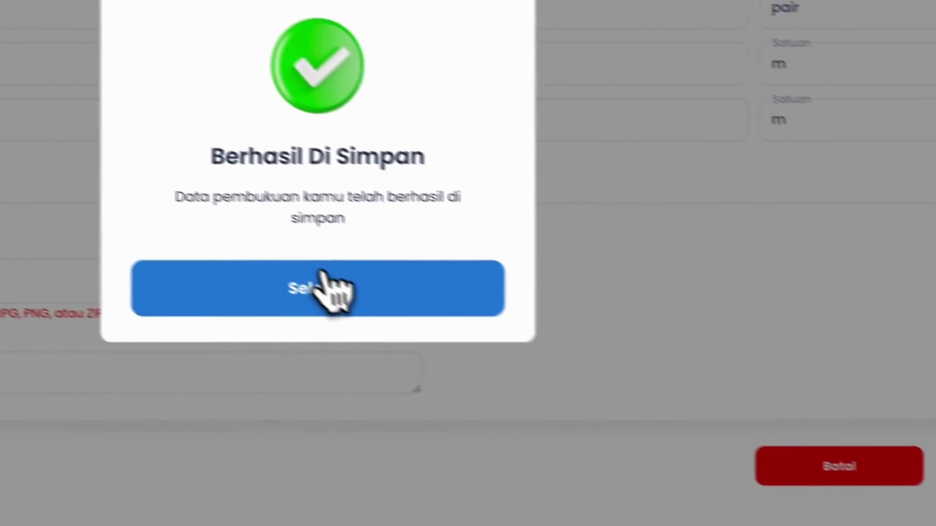
pyautogui.click(324, 288)
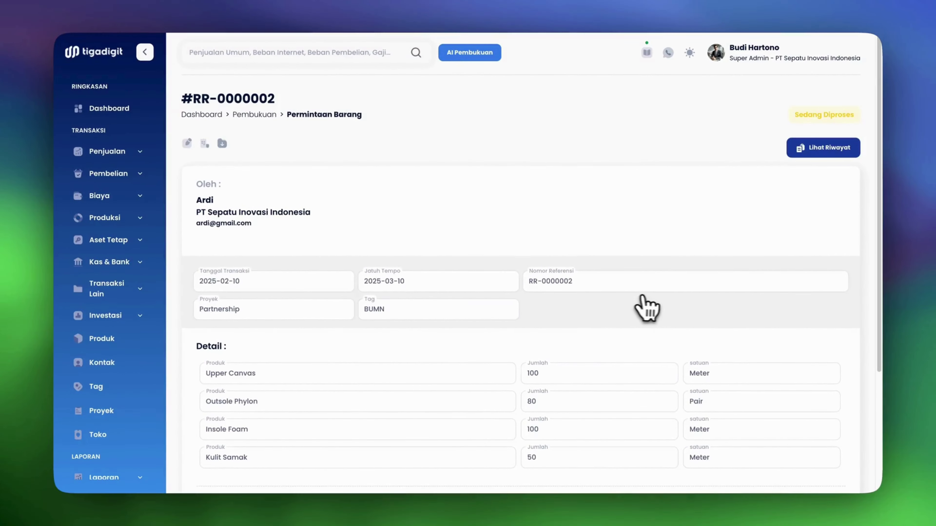
# Step: Review the saved goods request's details and open the Permintaan Barang history
pyautogui.scroll(-2, 652, 309)
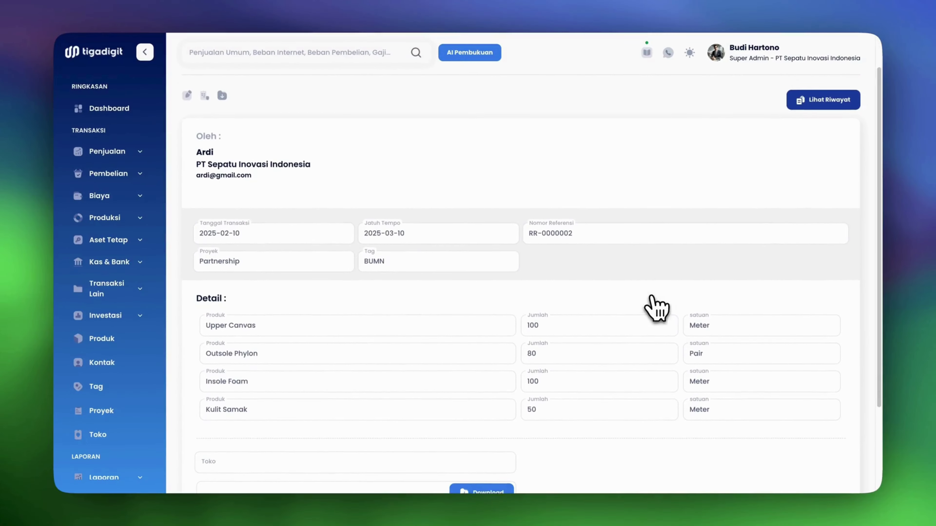
pyautogui.scroll(2, 752, 265)
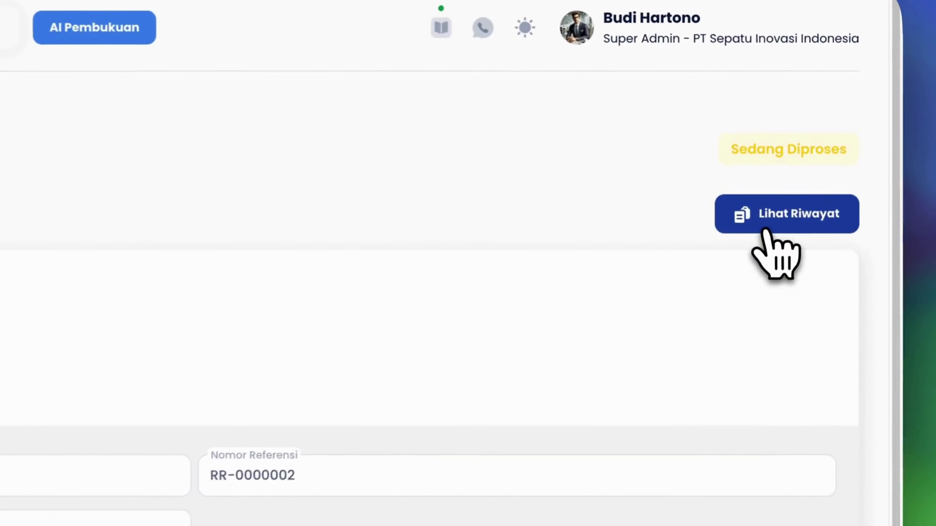
pyautogui.click(823, 151)
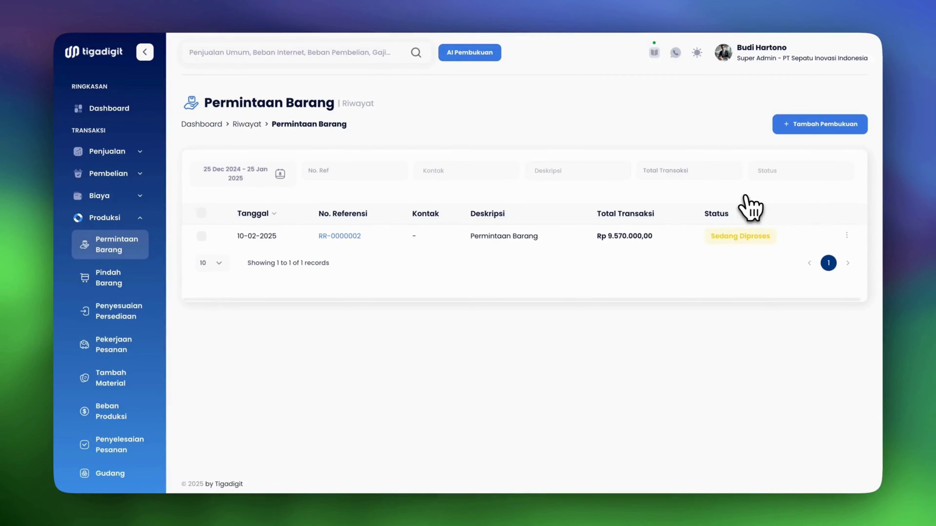
# Step: Open the Pesanan Pembelian history and read the Pemesanan Pembelian data on the Canva slide, returning to Tigadigit
pyautogui.click(138, 175)
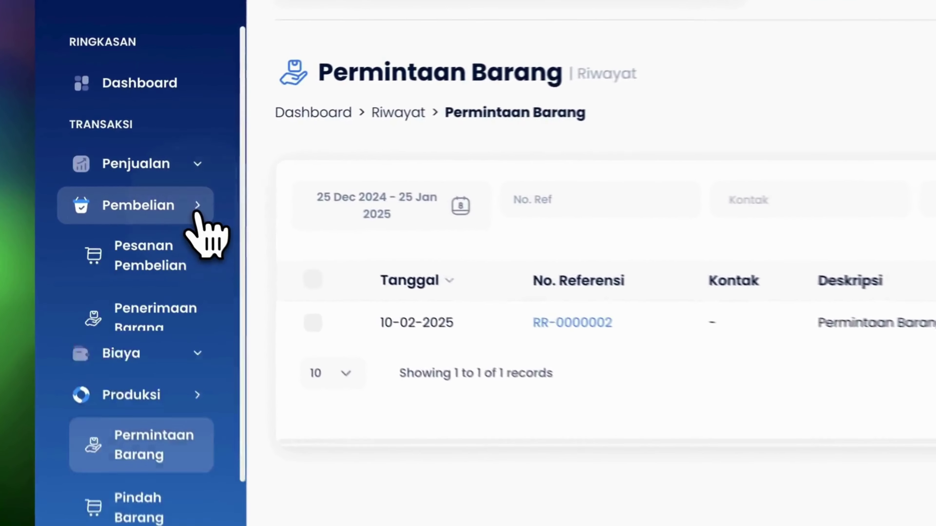
pyautogui.press('super+Tab')
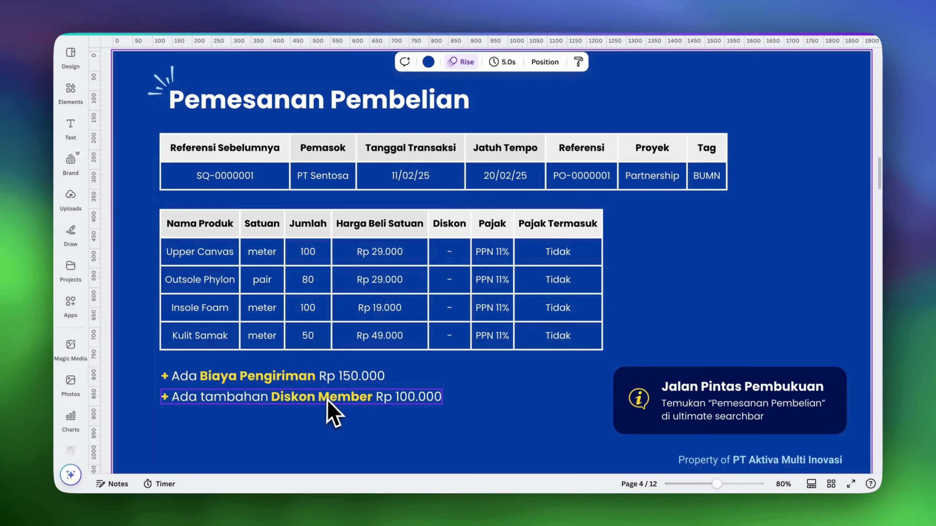
pyautogui.press('super+Tab')
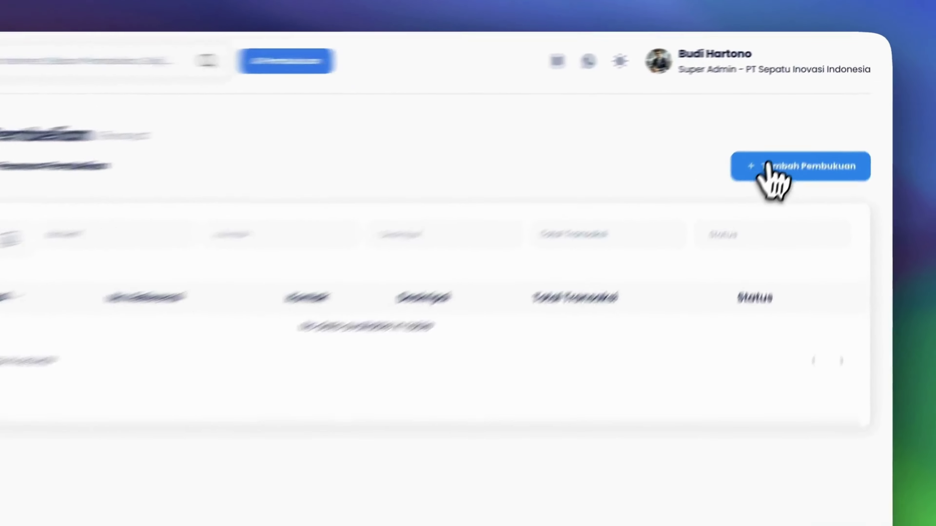
# Step: Search for "pemesanan" from the dashboard and open a new Pemesanan Pembelian transaction
pyautogui.click(818, 125)
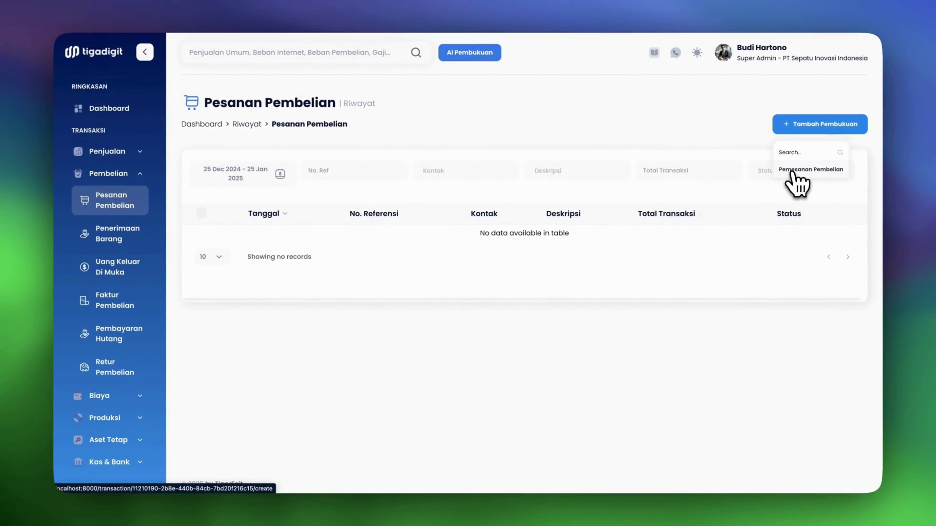
pyautogui.click(125, 108)
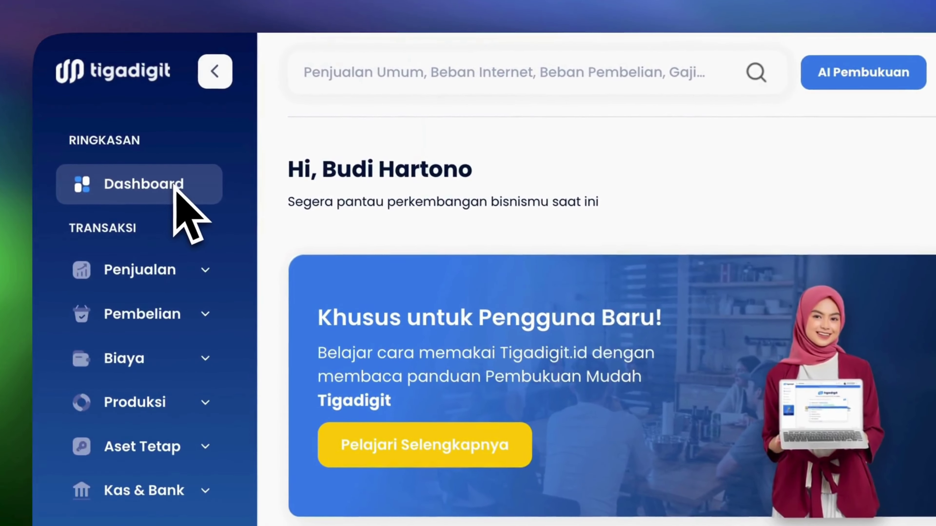
pyautogui.click(450, 88)
pyautogui.write('p')
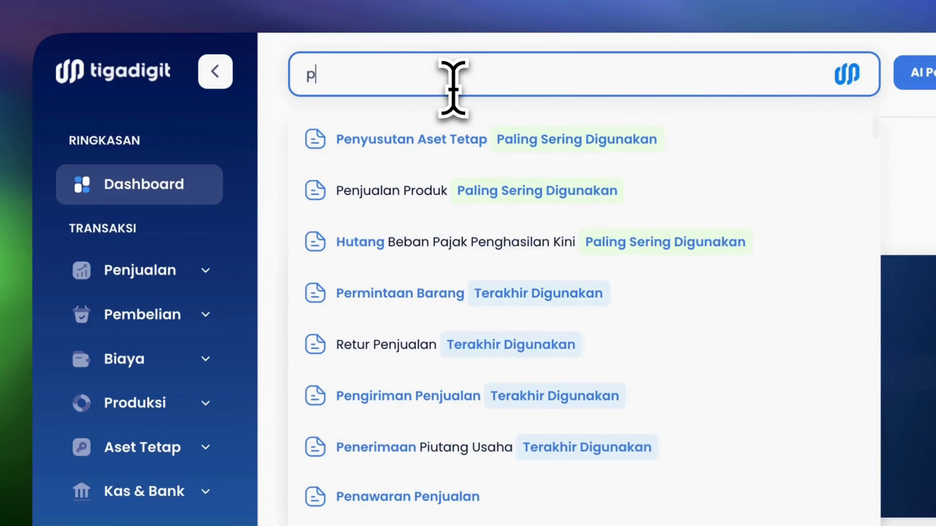
pyautogui.write('emesanan')
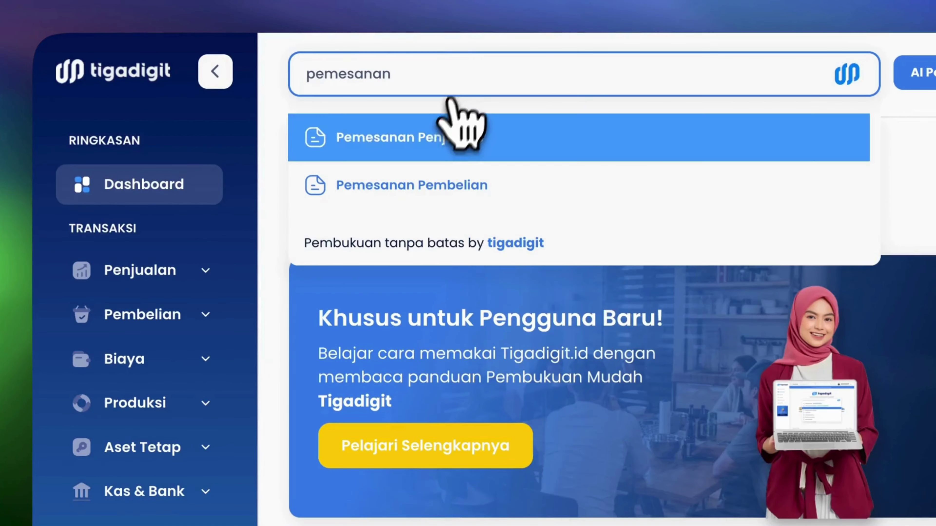
pyautogui.click(433, 185)
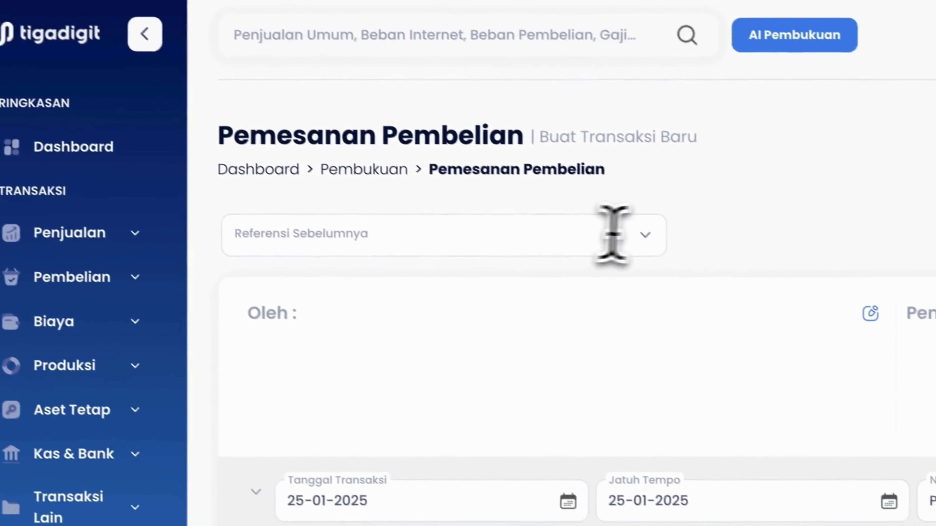
# Step: Use RR-0000002 as the purchase order's previous reference and import all four of its products
pyautogui.click(613, 234)
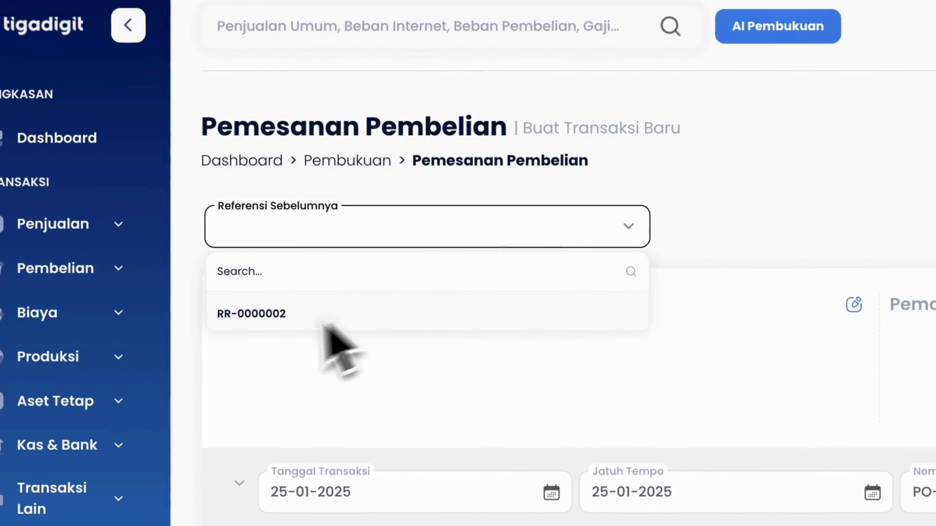
pyautogui.click(287, 296)
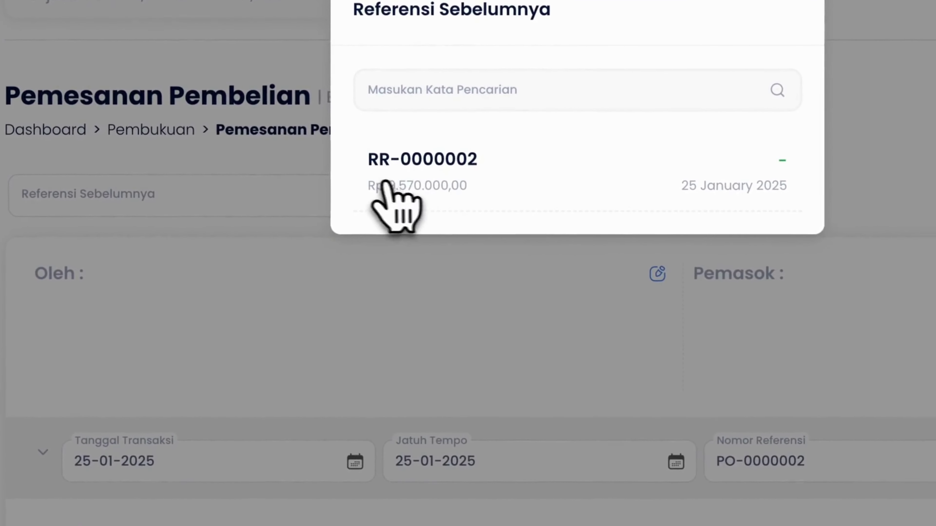
pyautogui.click(596, 199)
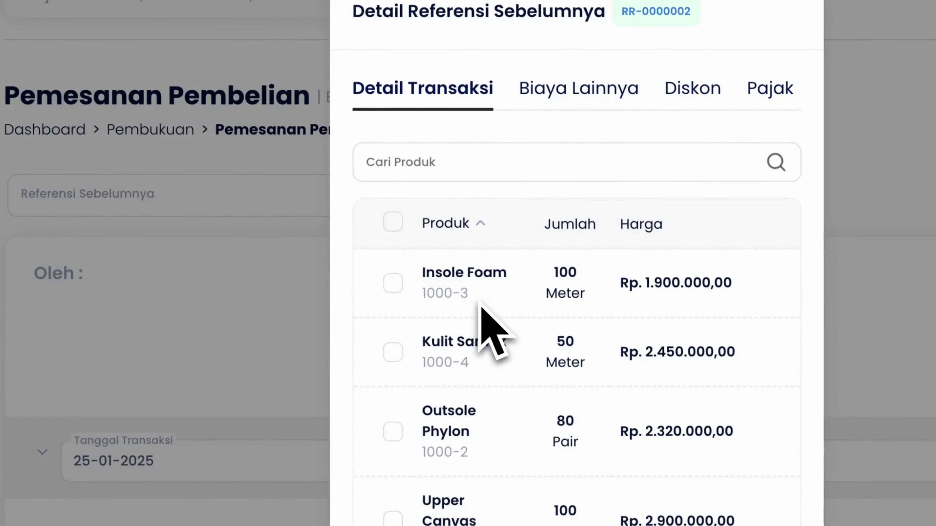
pyautogui.click(393, 222)
pyautogui.click(551, 428)
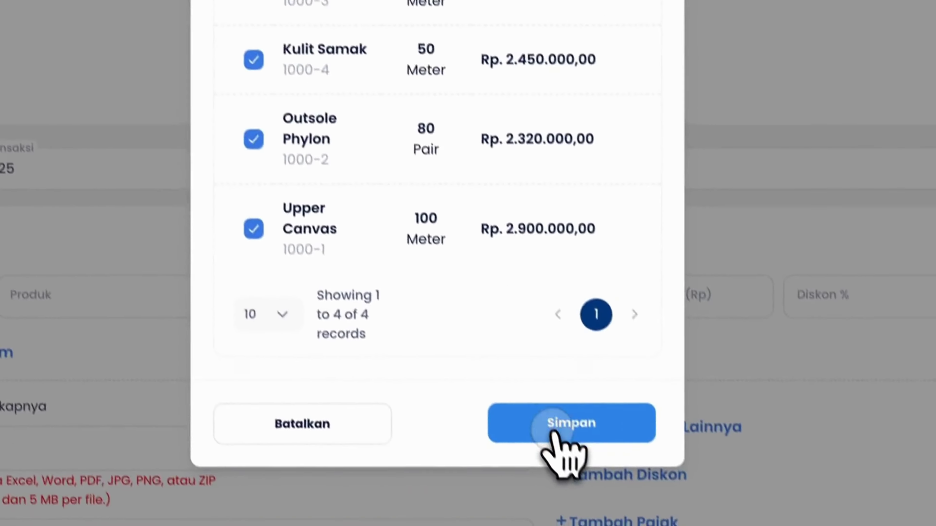
# Step: Select PT Sentosa as the purchase order's supplier and expand the additional transaction fields
pyautogui.scroll(-4, 507, 120)
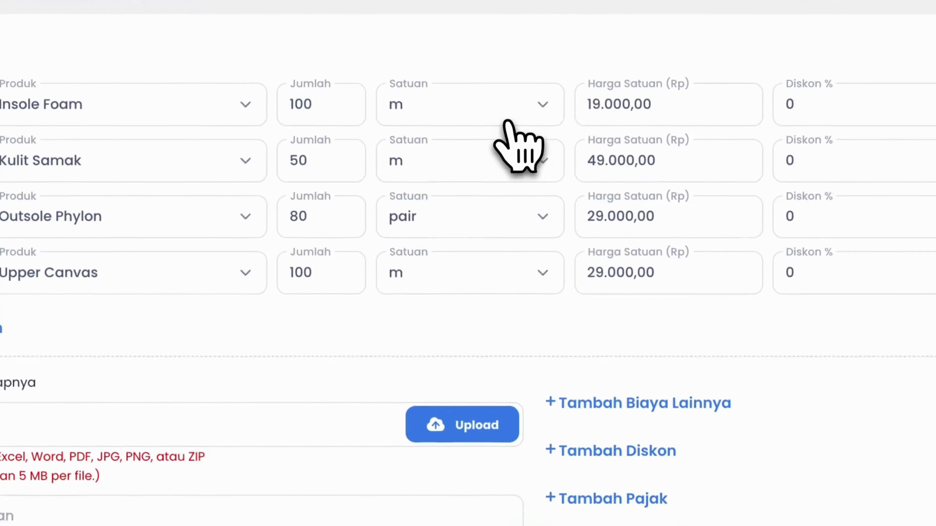
pyautogui.scroll(-4, 507, 120)
pyautogui.scroll(4, 508, 121)
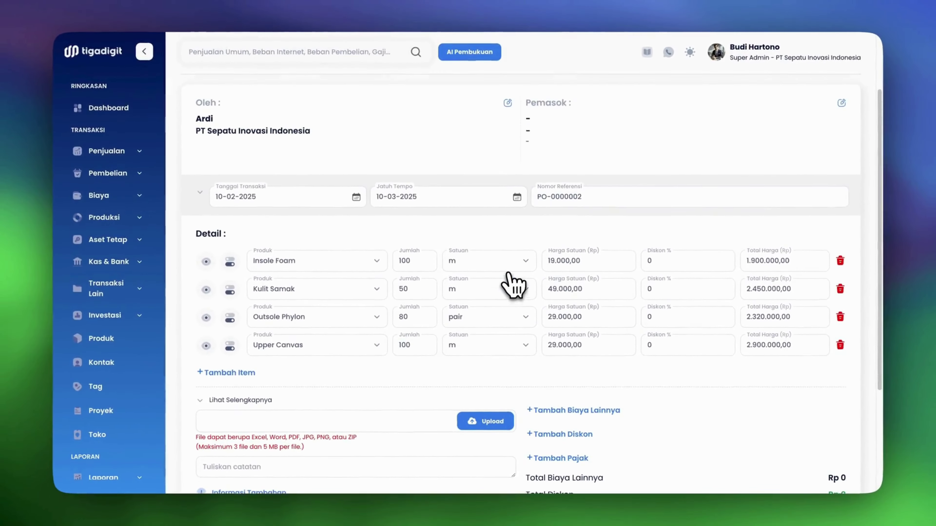
pyautogui.scroll(1, 512, 284)
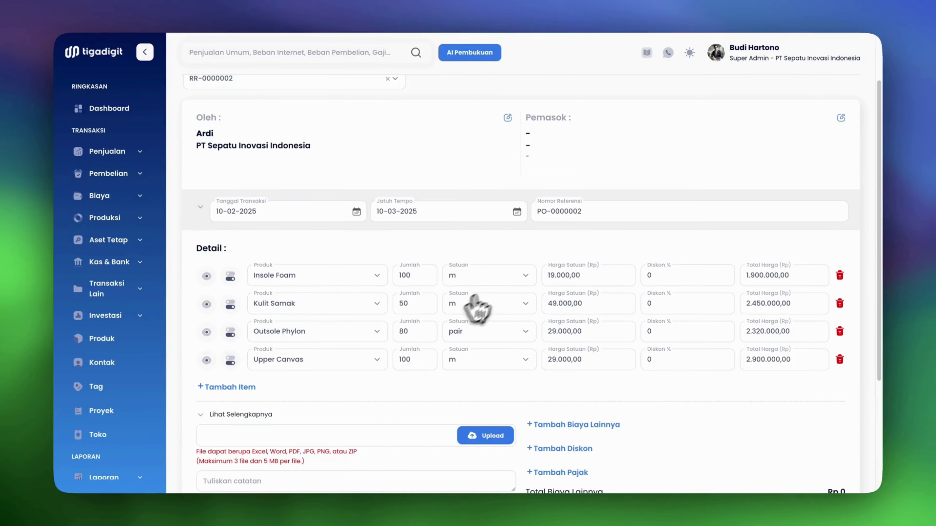
pyautogui.scroll(1, 508, 180)
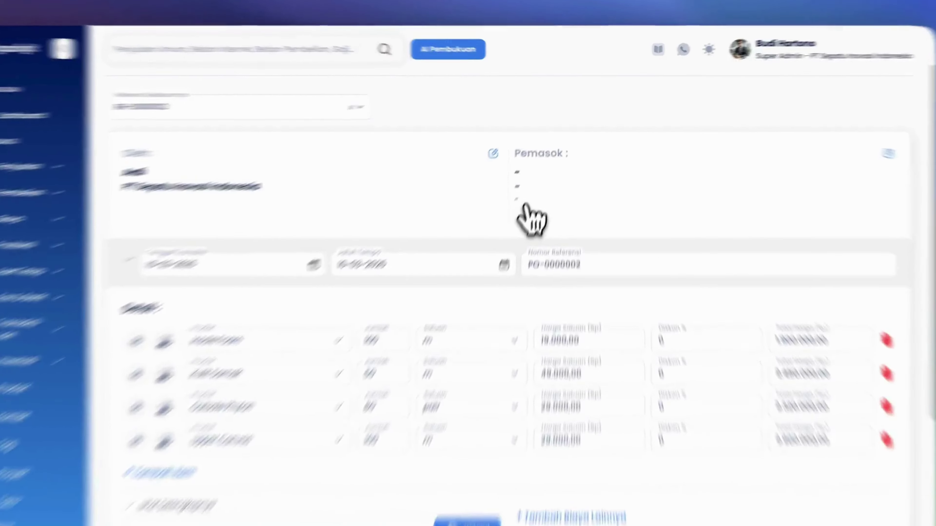
pyautogui.click(625, 166)
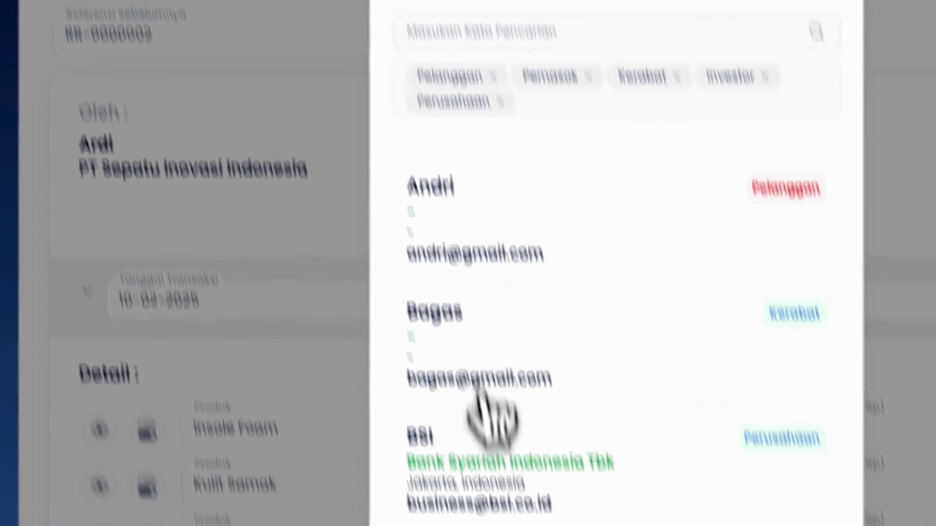
pyautogui.click(476, 377)
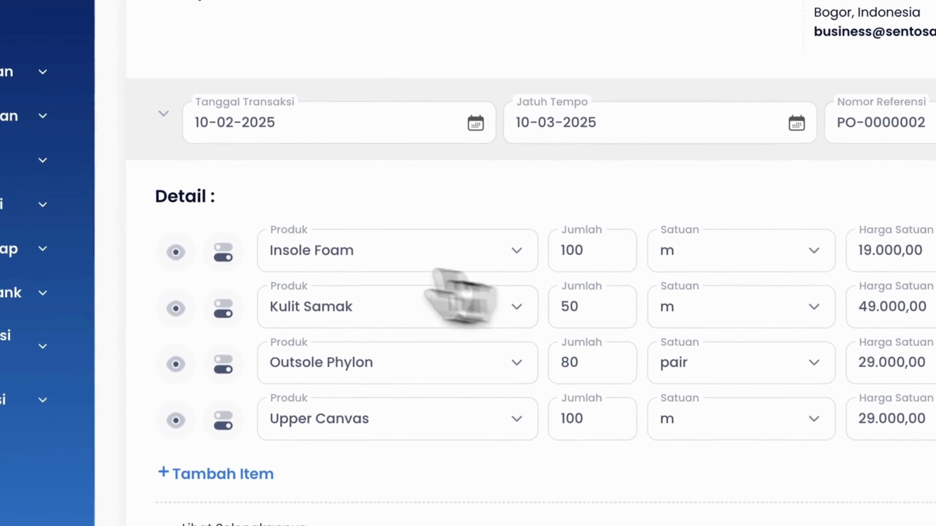
pyautogui.click(157, 176)
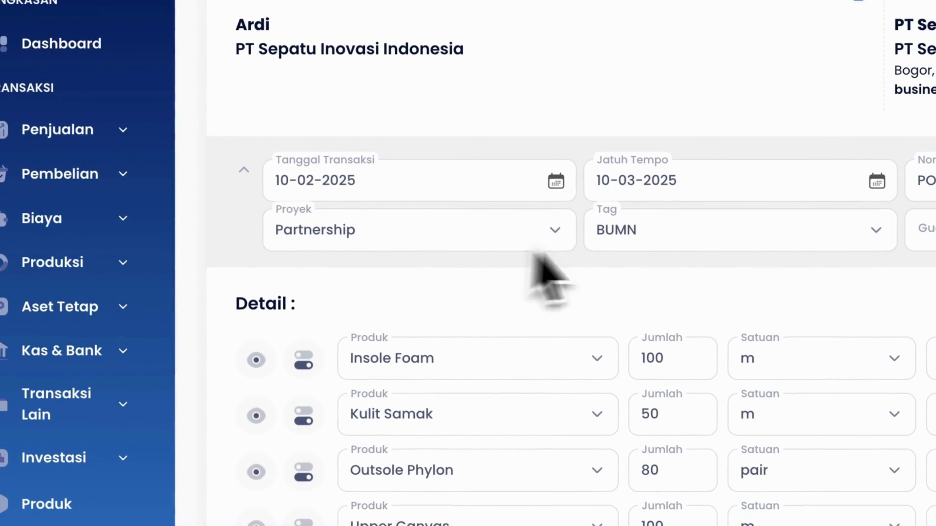
# Step: Apply PPN 11% (Exclude) to the Insole Foam item, mark its price as not including tax, and save the item
pyautogui.scroll(-5, 390, 255)
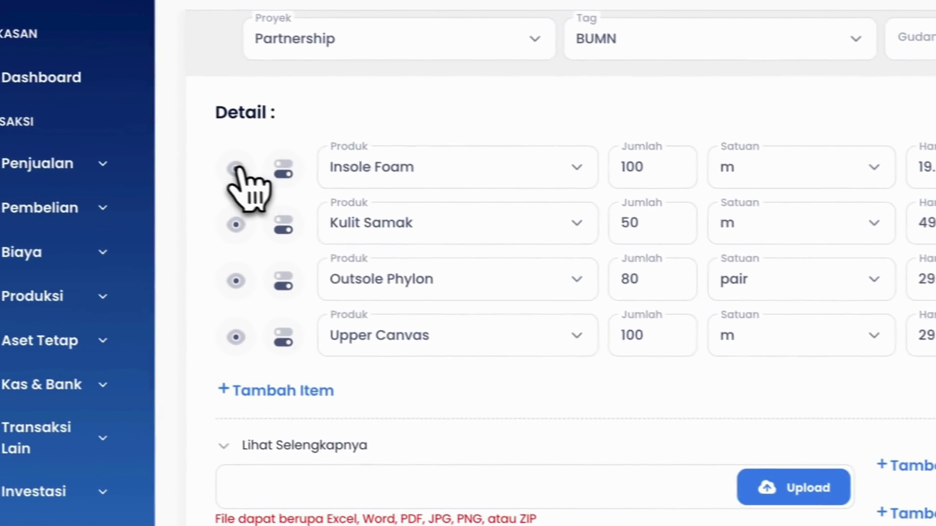
pyautogui.click(40, 153)
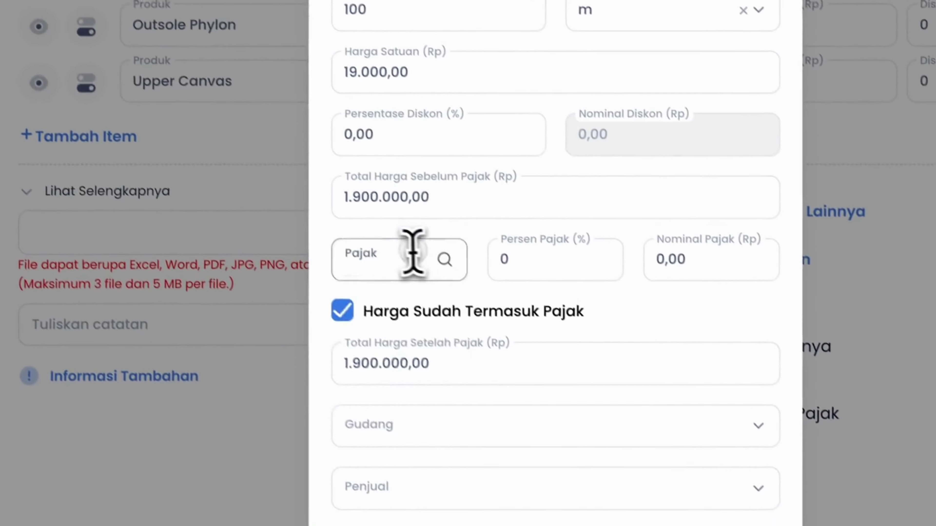
pyautogui.click(412, 255)
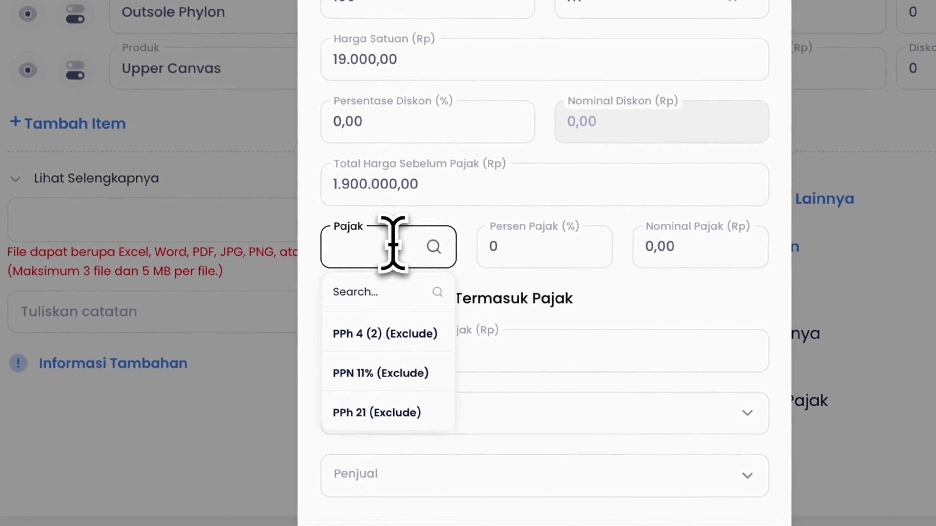
pyautogui.scroll(-2, 479, 281)
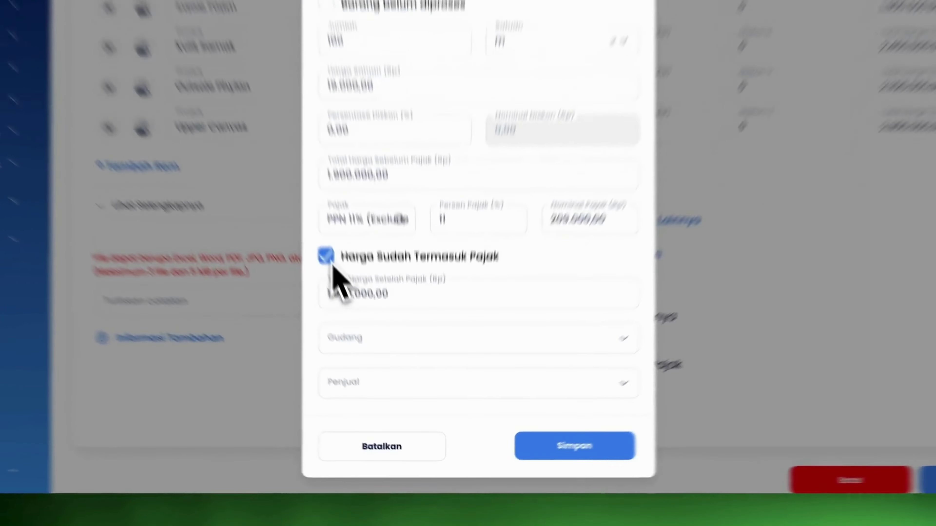
pyautogui.click(359, 328)
pyautogui.click(613, 427)
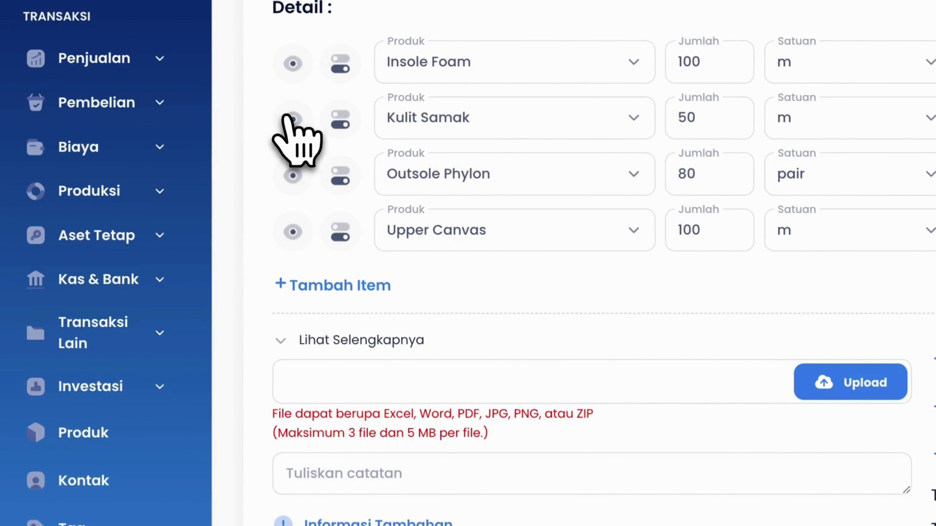
# Step: Apply PPN 11% (Exclude) to the Kulit Samak item, mark its price as not including tax, and save the item
pyautogui.click(291, 118)
pyautogui.click(612, 406)
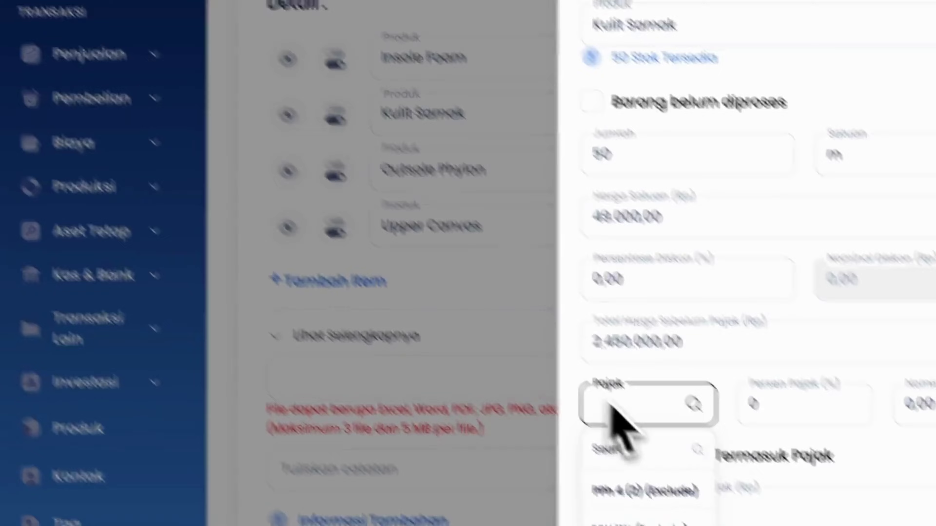
pyautogui.click(409, 321)
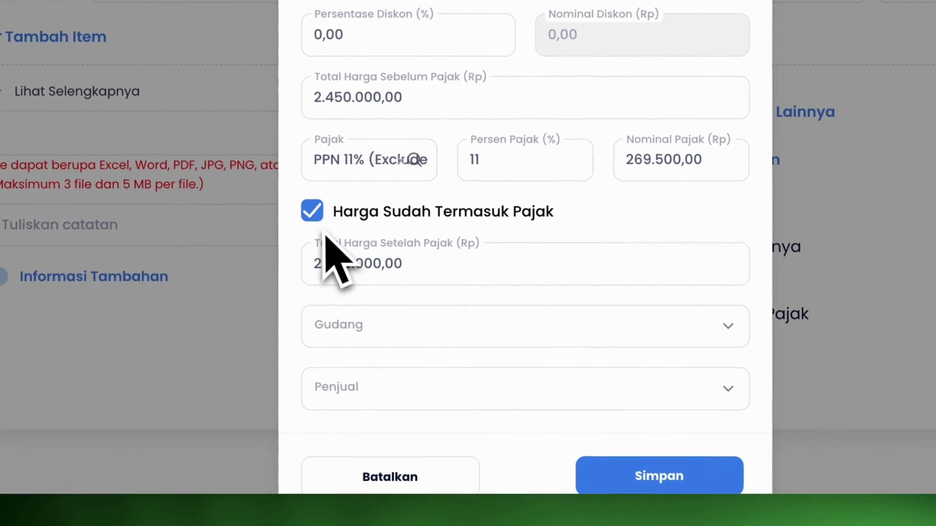
pyautogui.click(321, 219)
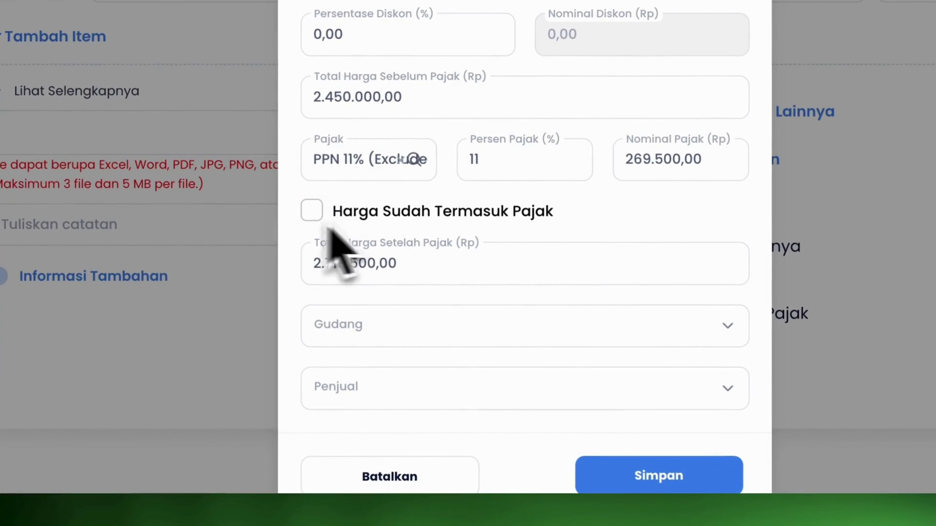
pyautogui.scroll(-2, 648, 281)
pyautogui.click(660, 428)
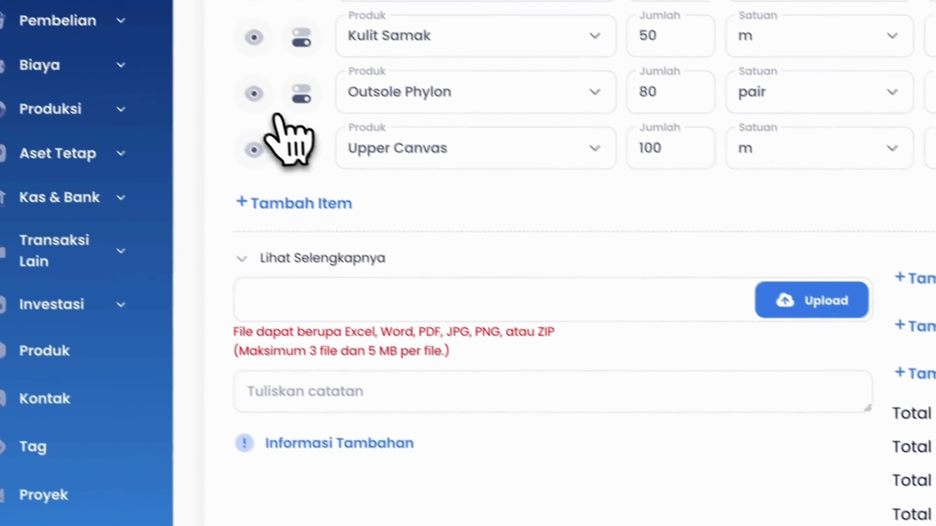
# Step: Apply PPN 11% (Exclude) to the Outsole Phylon item, mark its price as not including tax, and save the item
pyautogui.click(258, 137)
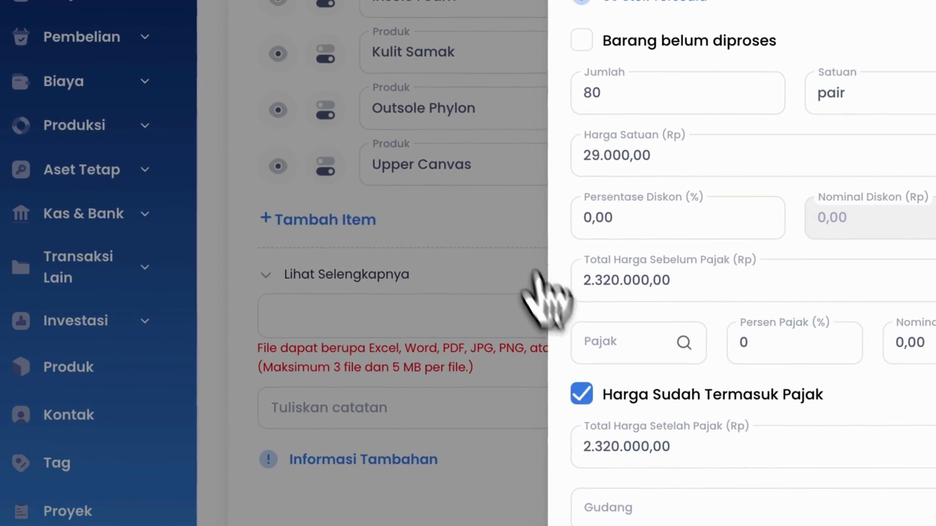
pyautogui.click(608, 343)
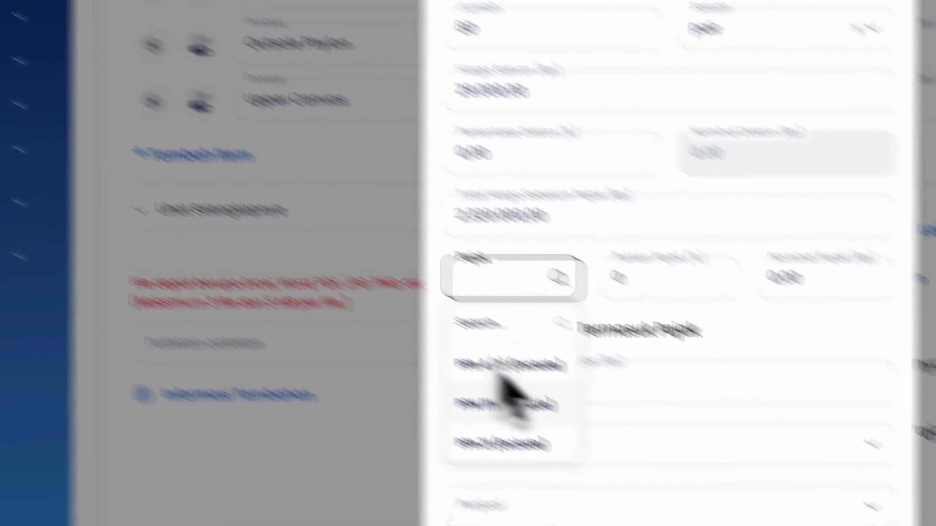
pyautogui.click(623, 445)
pyautogui.click(265, 230)
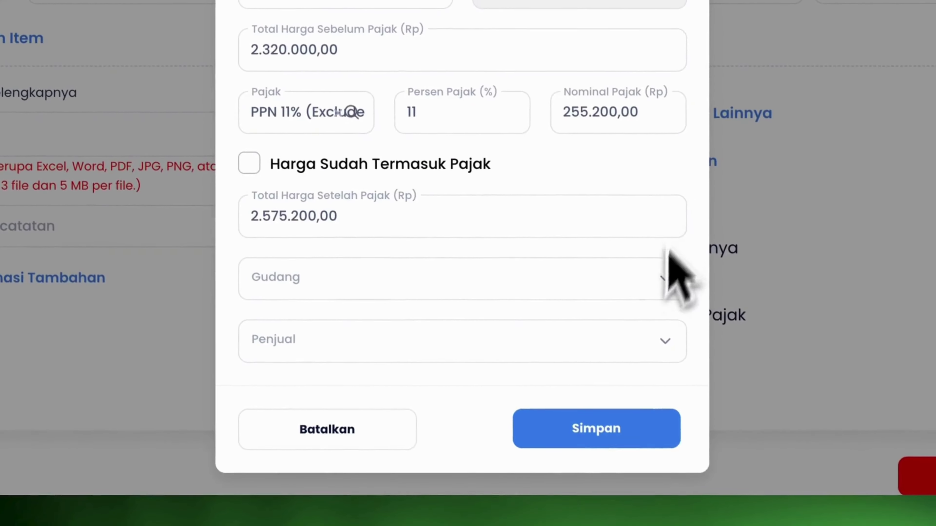
pyautogui.click(630, 503)
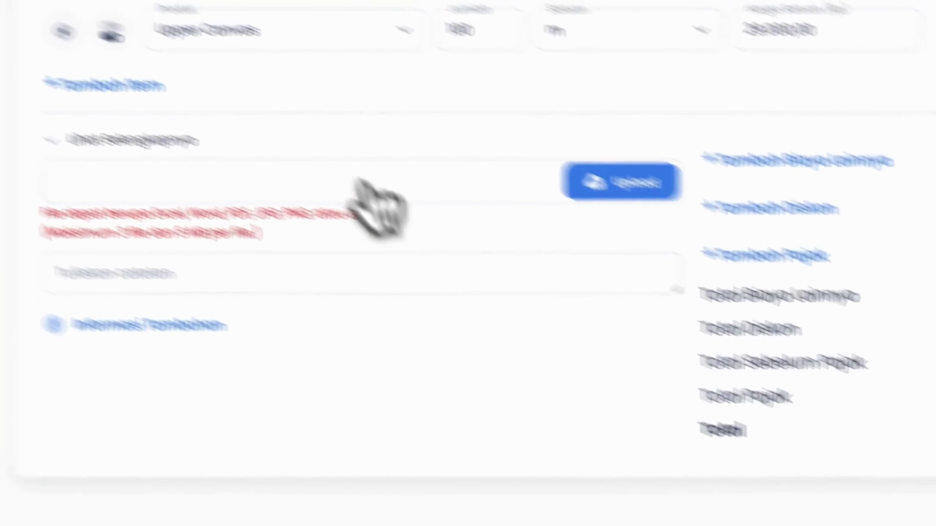
# Step: Apply PPN 11% (Exclude) to the Upper Canvas item, mark its price as not including tax, and save the item
pyautogui.click(64, 31)
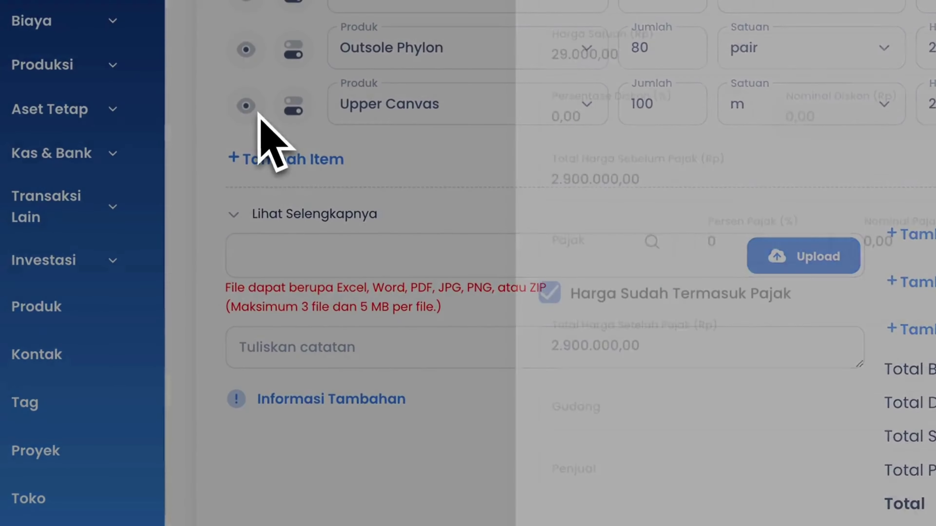
pyautogui.click(367, 260)
pyautogui.click(596, 286)
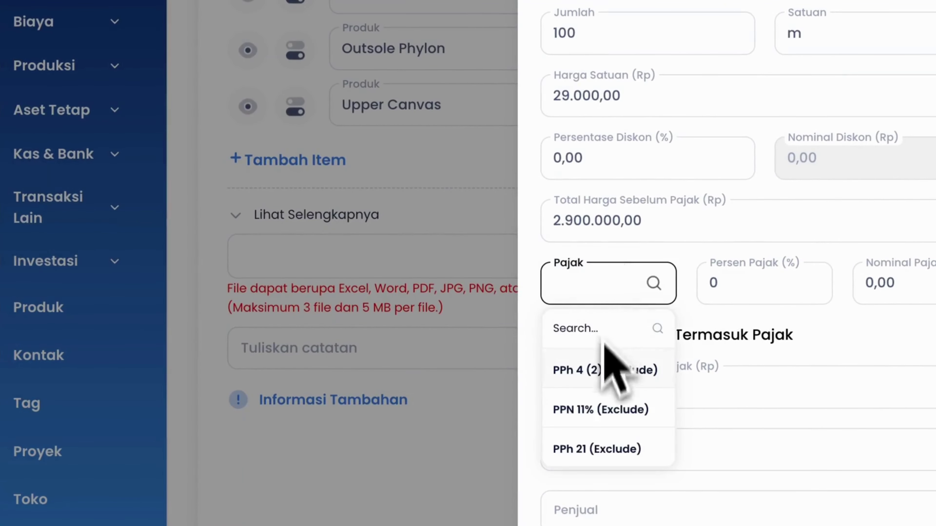
pyautogui.click(595, 409)
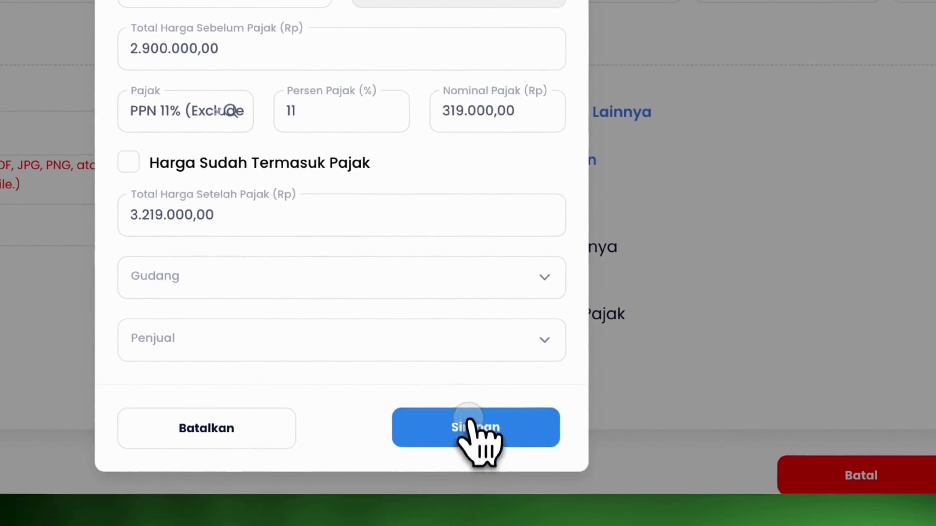
pyautogui.click(644, 520)
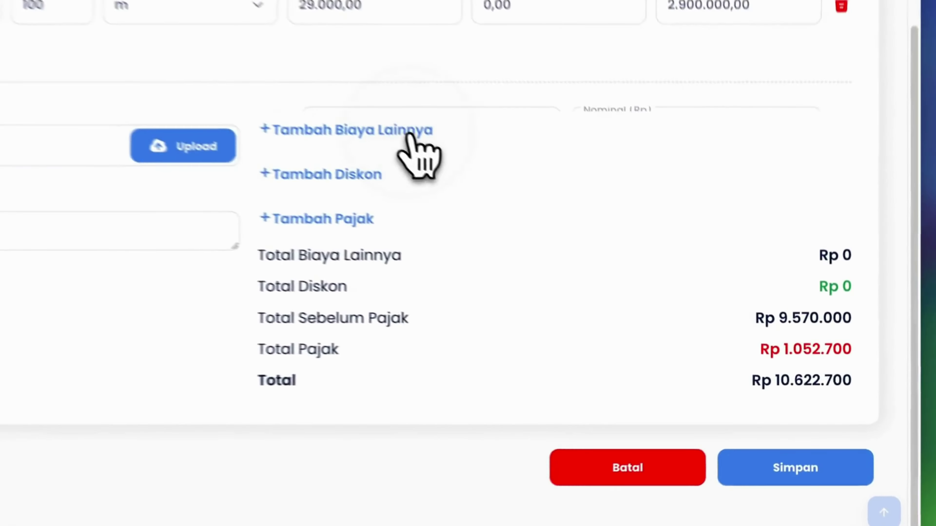
# Step: Add Biaya Pengiriman as an other cost of Rp 150.000 to the purchase order
pyautogui.click(604, 256)
pyautogui.click(592, 231)
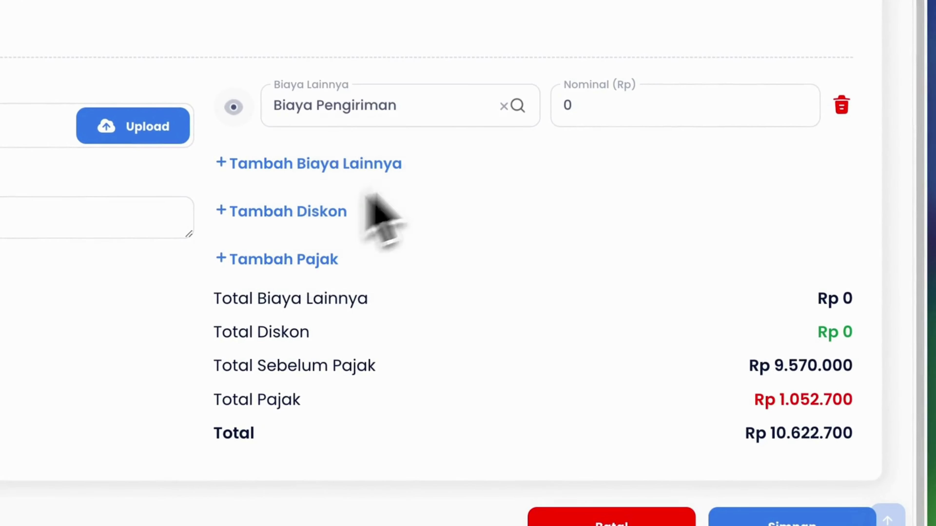
pyautogui.write('150.')
pyautogui.write('000')
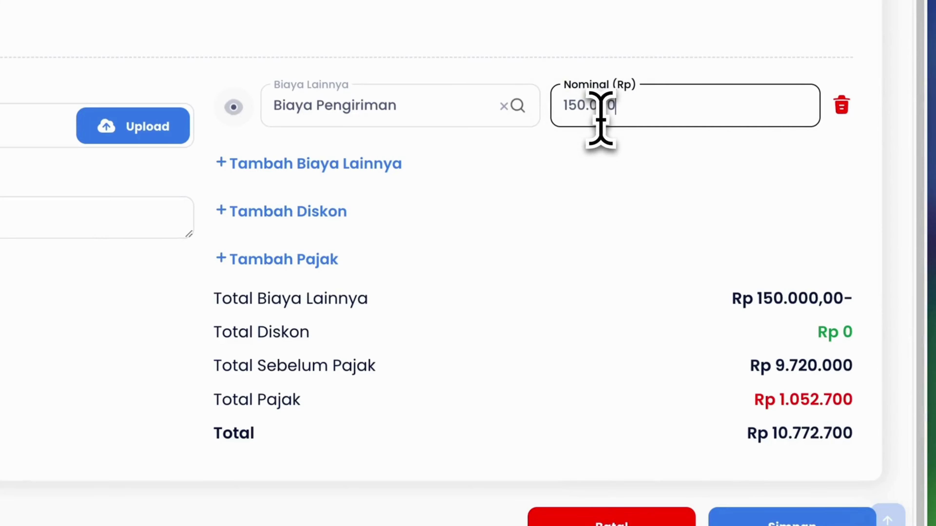
# Step: Add a Diskon Member discount of Rp 100.000 and save the purchase order
pyautogui.click(317, 212)
pyautogui.click(327, 225)
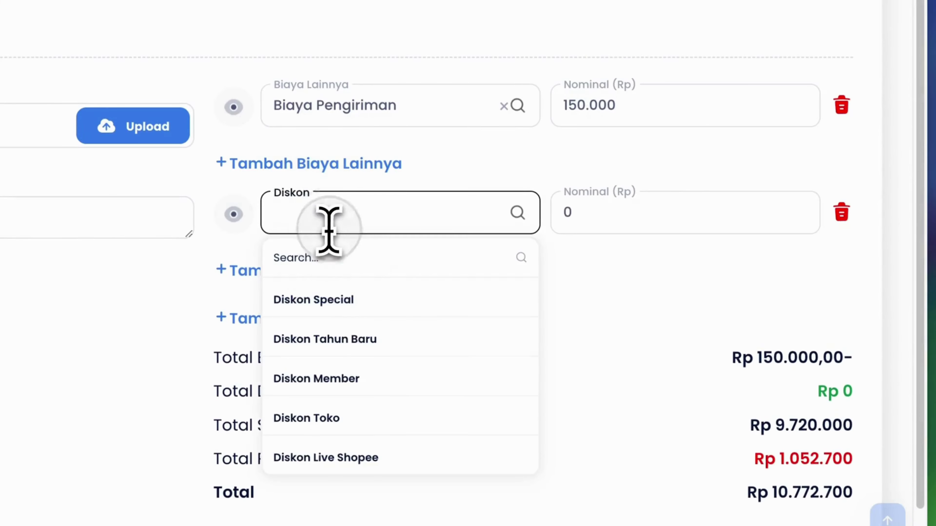
pyautogui.click(326, 374)
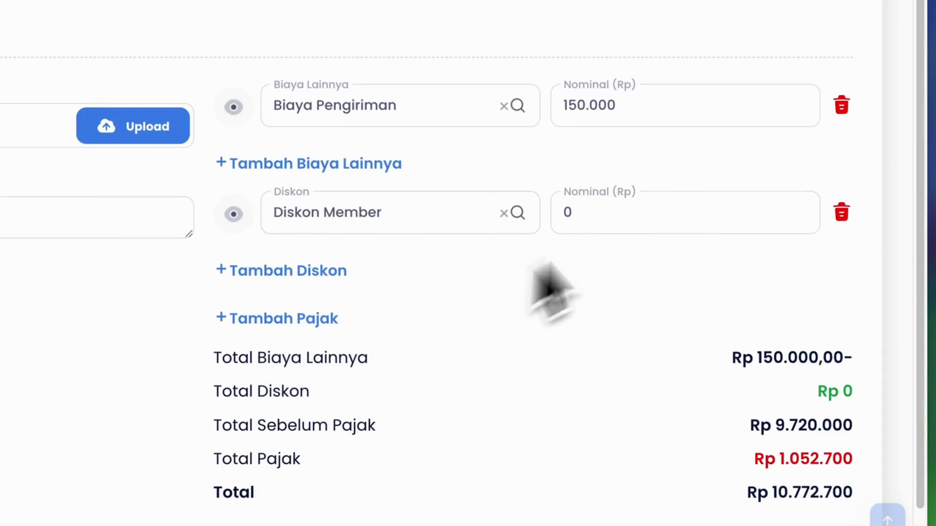
pyautogui.click(650, 211)
pyautogui.write('100.000')
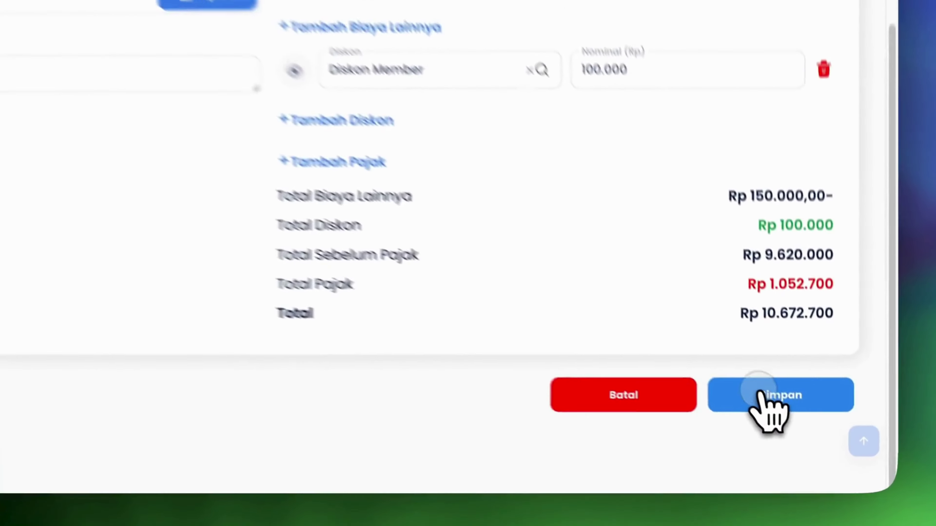
pyautogui.click(805, 437)
pyautogui.click(512, 356)
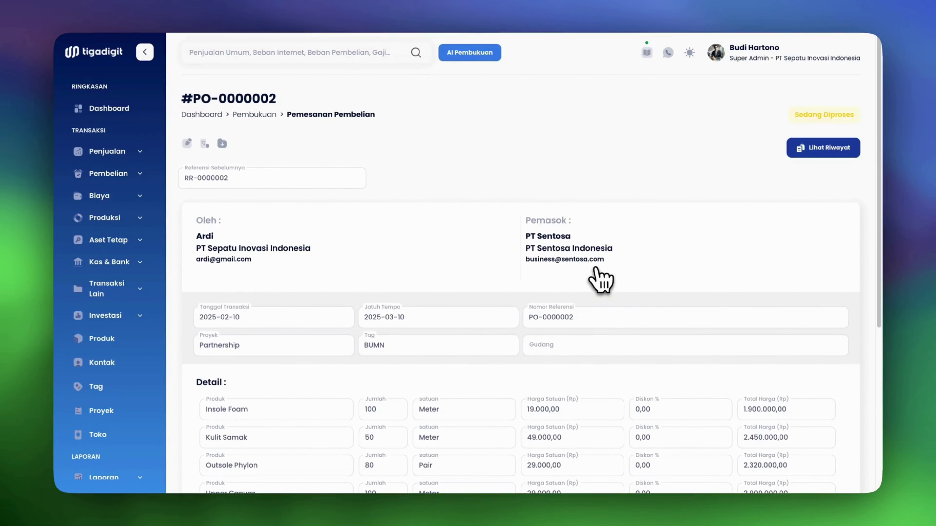
# Step: Review the saved purchase order's status, items and totals, and open the Pesanan Pembelian history
pyautogui.scroll(-7, 602, 281)
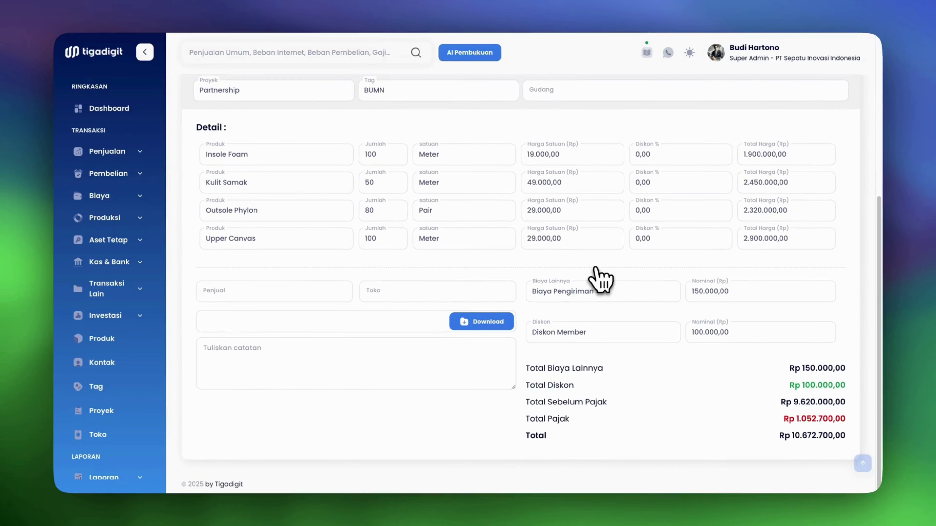
pyautogui.scroll(3, 601, 281)
pyautogui.scroll(5, 601, 281)
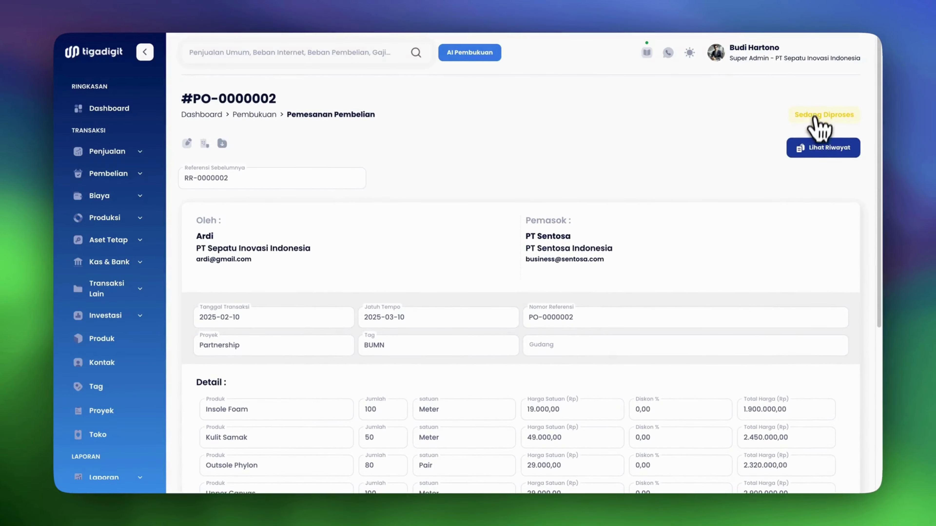
pyautogui.scroll(-7, 816, 160)
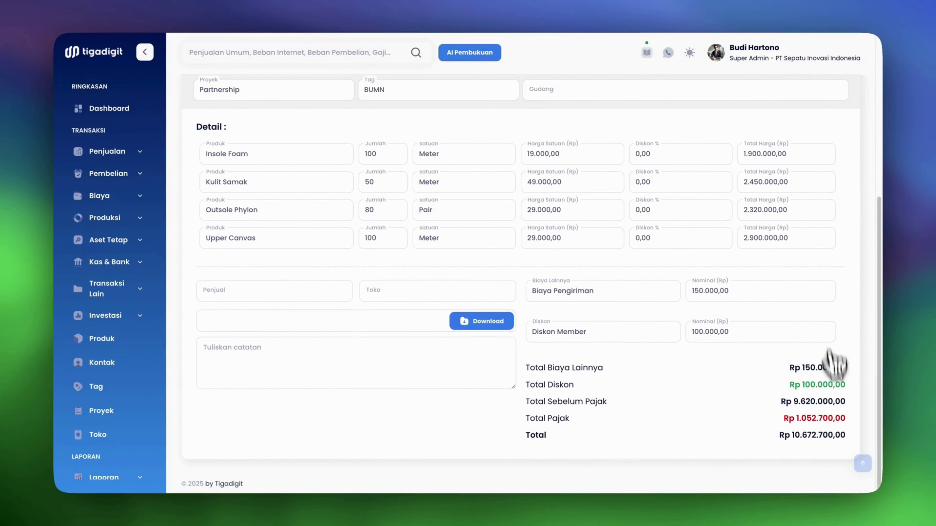
pyautogui.scroll(7, 794, 432)
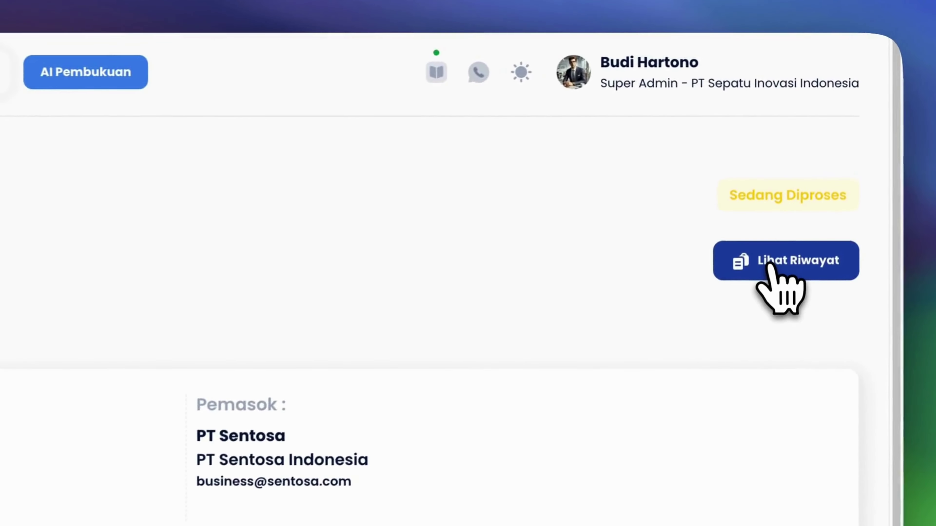
pyautogui.click(815, 148)
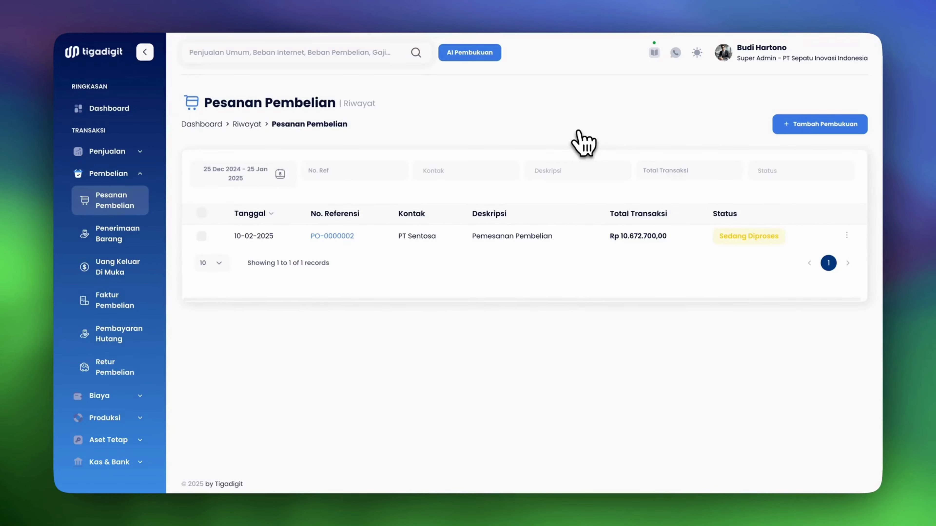
# Step: Switch to Canva and read the Faktur Pembelian (Belum Lunas) slide's transaction and product data, returning to Tigadigit
pyautogui.press('super+Tab')
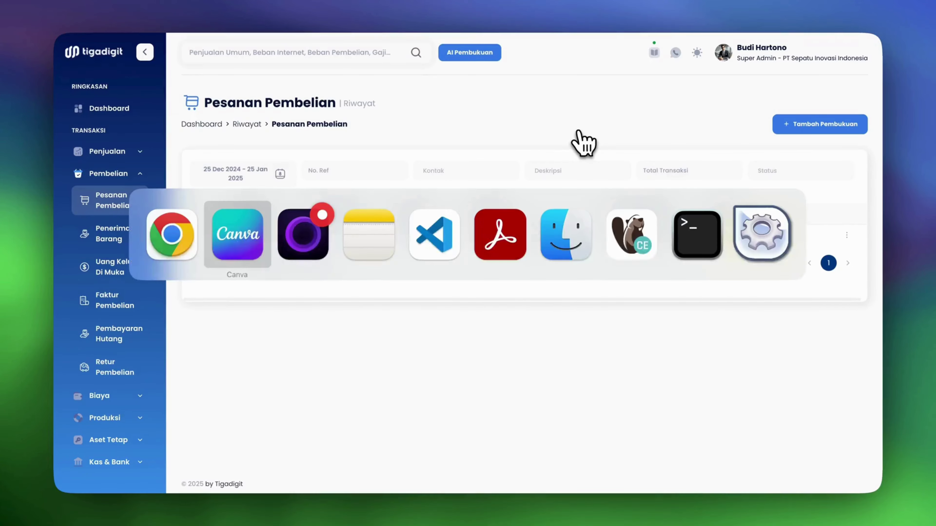
pyautogui.scroll(-10, 547, 226)
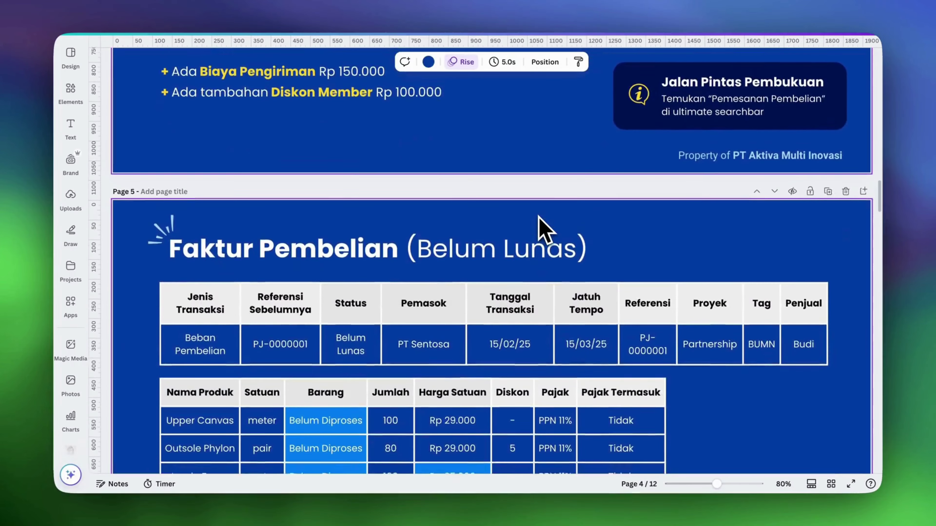
pyautogui.scroll(1, 543, 227)
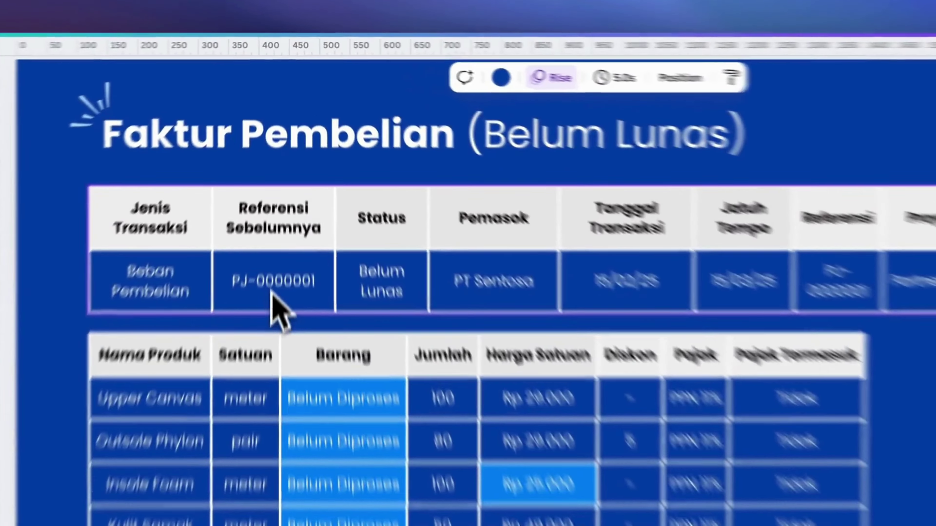
pyautogui.click(278, 202)
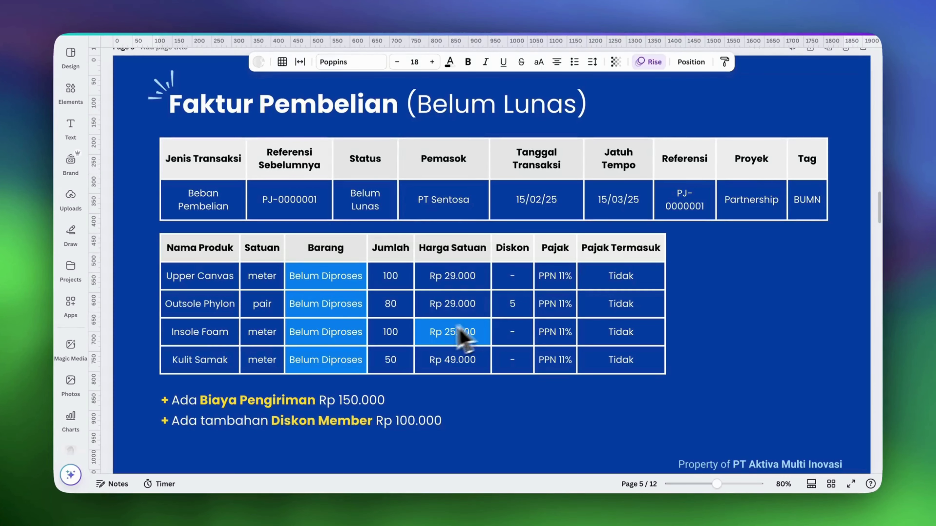
pyautogui.press('super+Tab')
pyautogui.press('super+Tab')
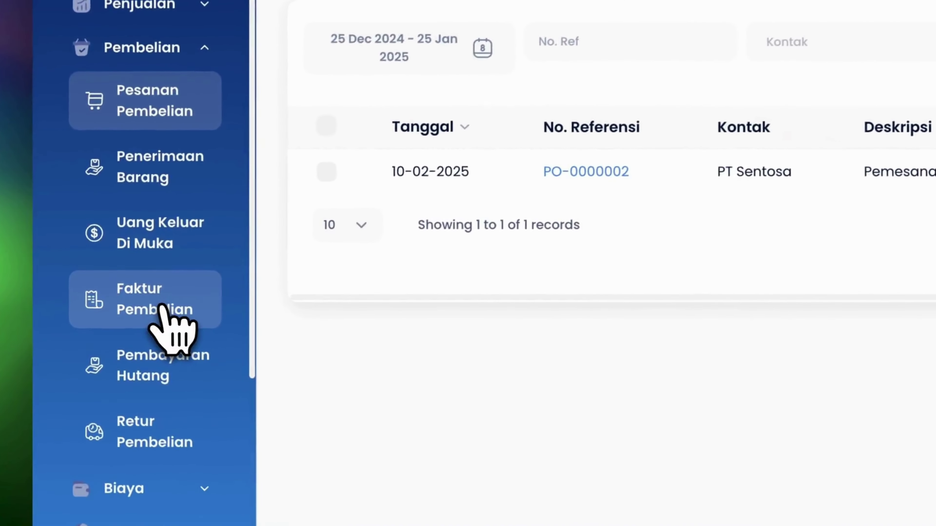
# Step: Create a new Beban Pembelian transaction under Faktur Pembelian and set its status to Belum Lunas
pyautogui.click(161, 307)
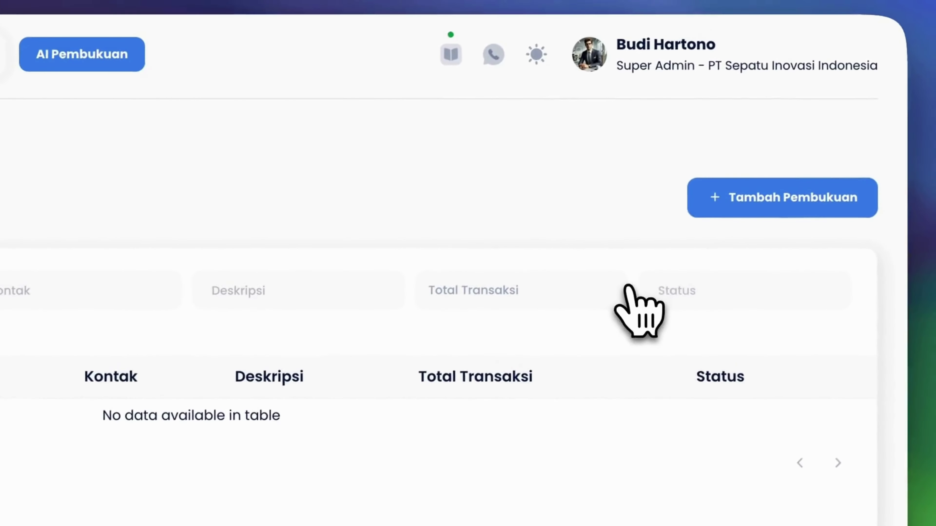
pyautogui.click(770, 175)
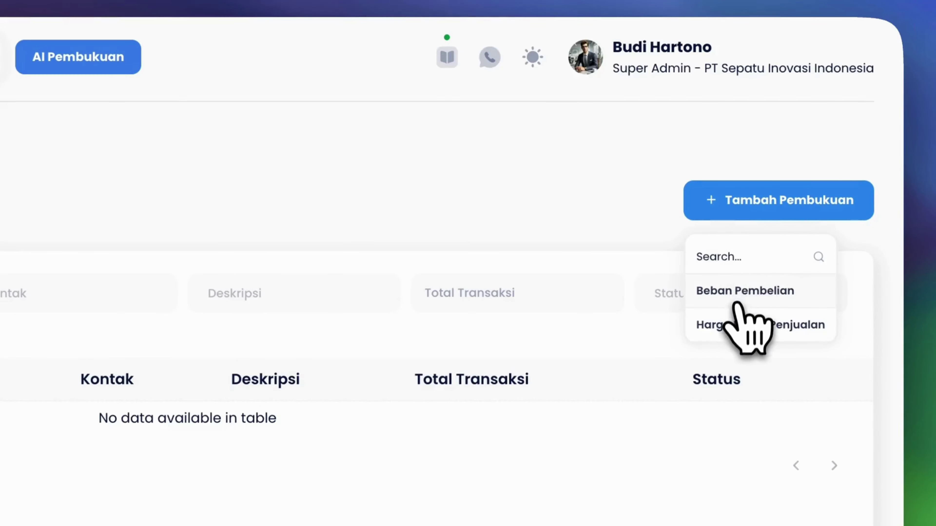
pyautogui.click(735, 291)
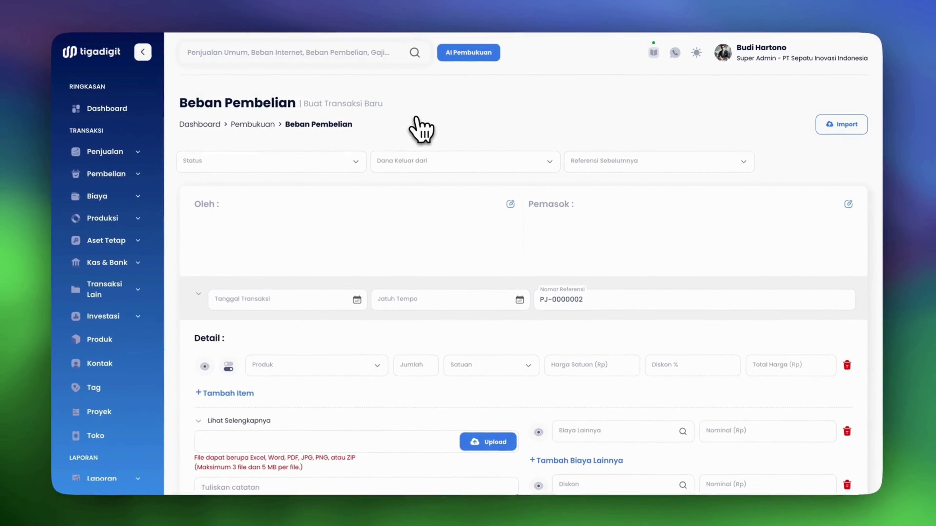
pyautogui.click(340, 166)
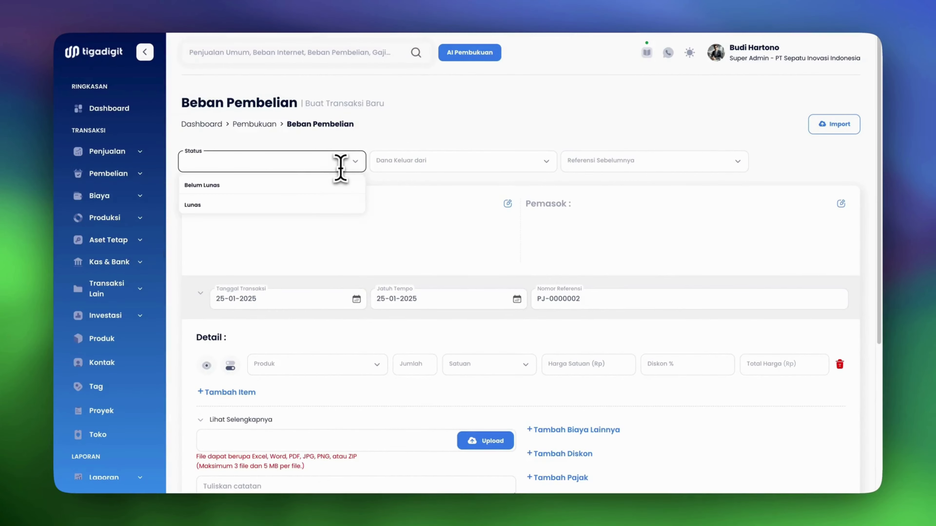
pyautogui.click(337, 185)
# Step: Assign the PT Sepatu Inovasi Indonesia employee in Jakarta as the invoice's issuer and PT Sentosa as its supplier
pyautogui.click(350, 230)
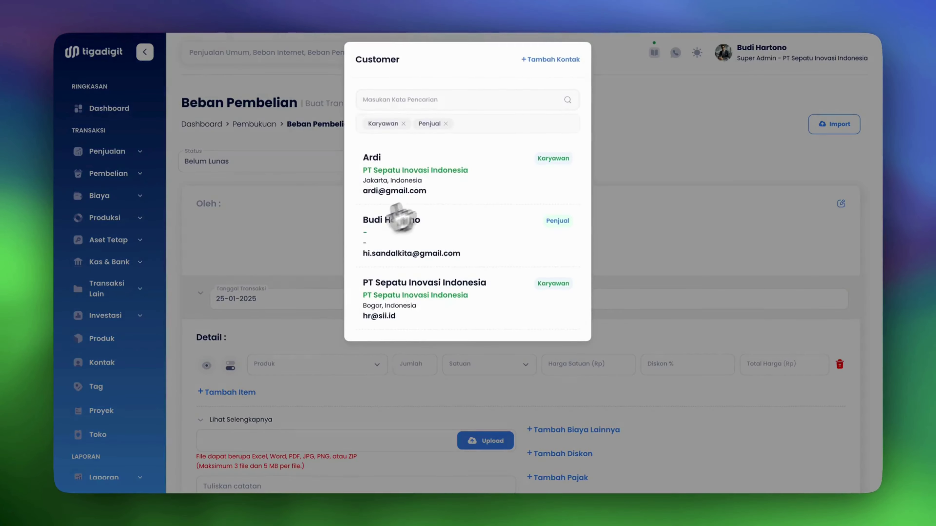
pyautogui.click(486, 191)
pyautogui.click(616, 261)
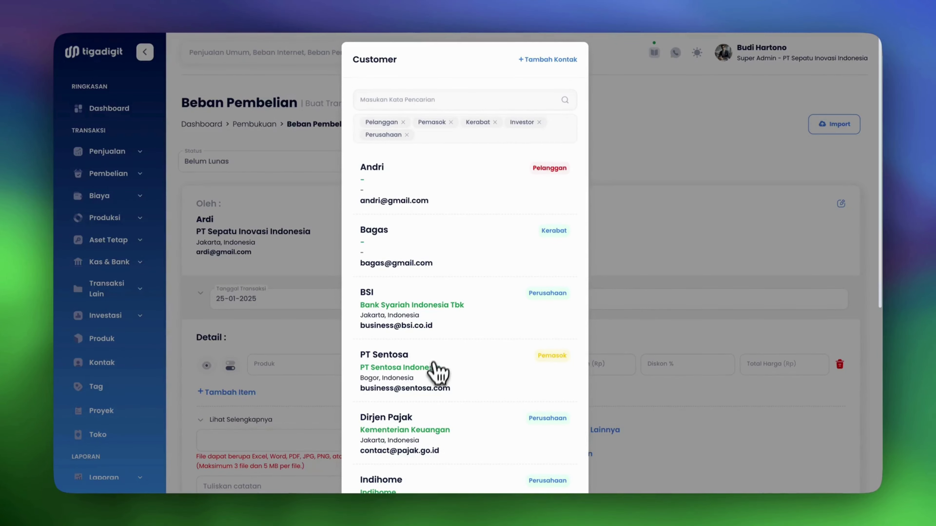
pyautogui.click(441, 363)
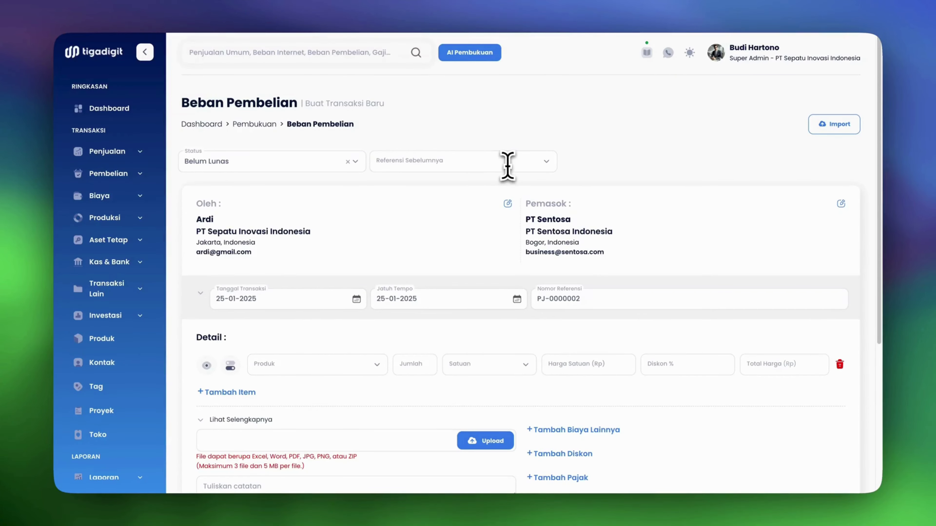
# Step: Link the existing purchase order as the invoice's previous reference and include all of its products
pyautogui.click(508, 166)
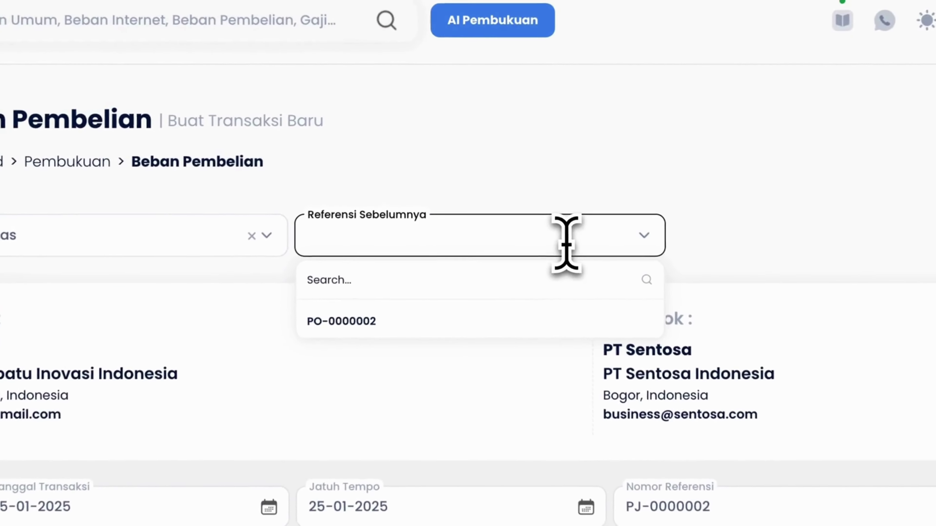
pyautogui.click(488, 179)
pyautogui.click(412, 204)
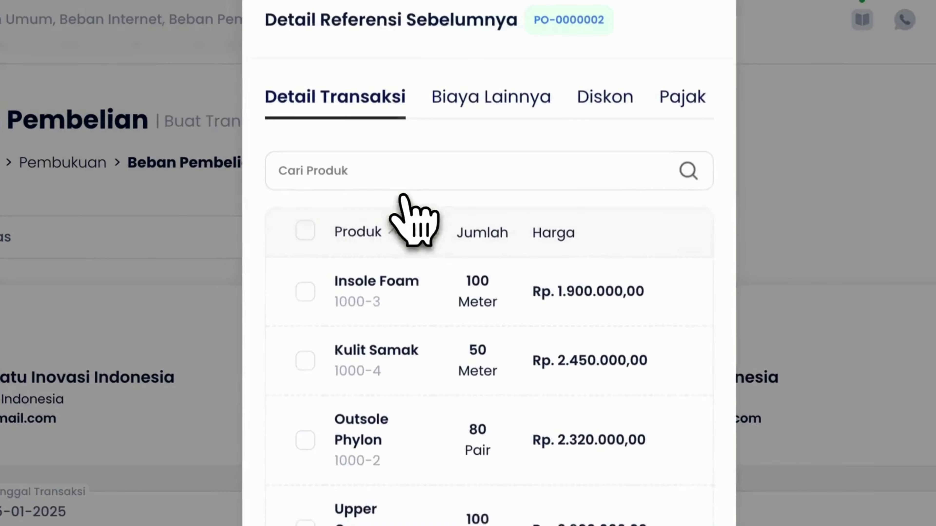
pyautogui.click(305, 246)
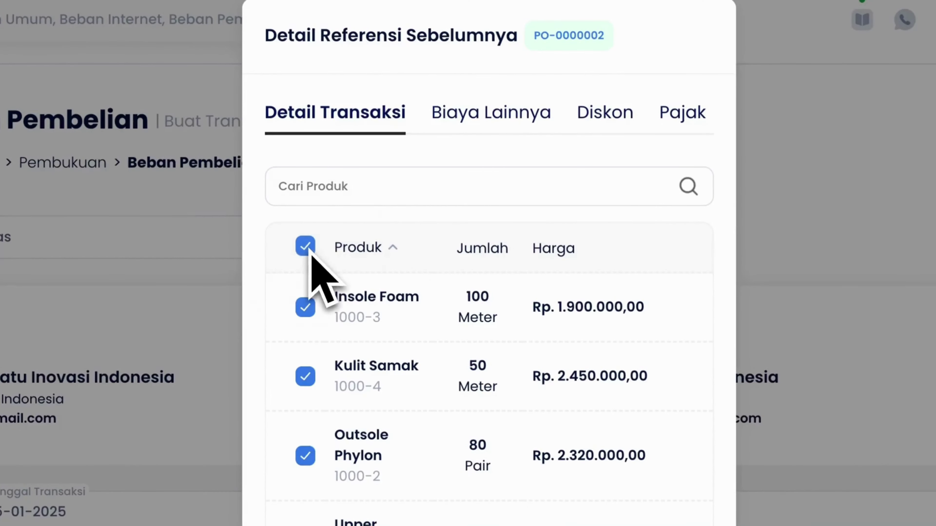
# Step: Include the order's Biaya Pengiriman and Diskon Member in the reference import and save the selection
pyautogui.click(493, 117)
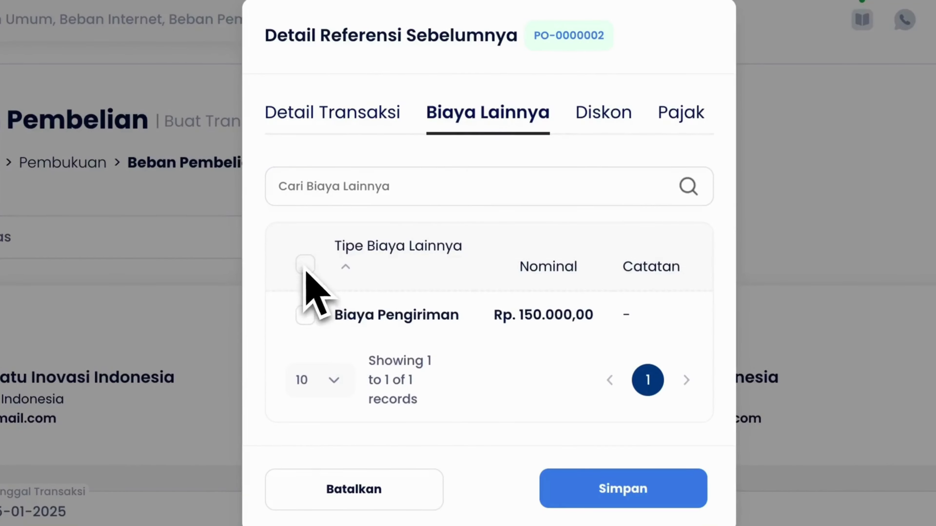
pyautogui.click(305, 267)
pyautogui.click(620, 122)
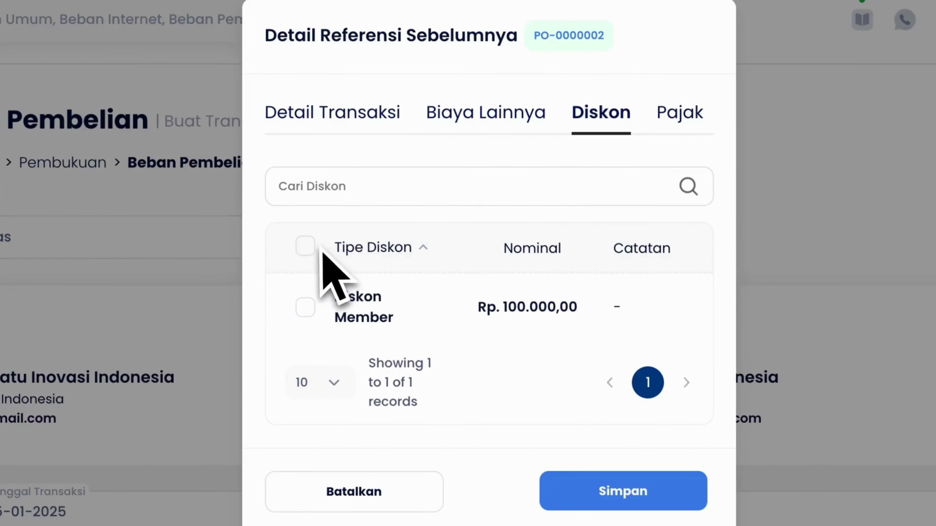
pyautogui.click(305, 246)
pyautogui.click(631, 489)
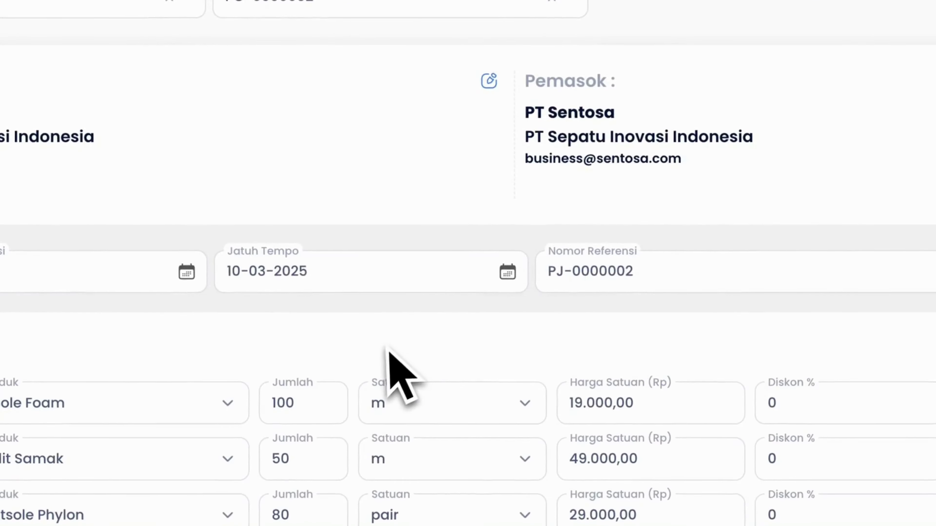
# Step: Compare the imported invoice lines with the Faktur Pembelian (Belum Lunas) slide in Canva, returning to Tigadigit
pyautogui.scroll(-8, 388, 348)
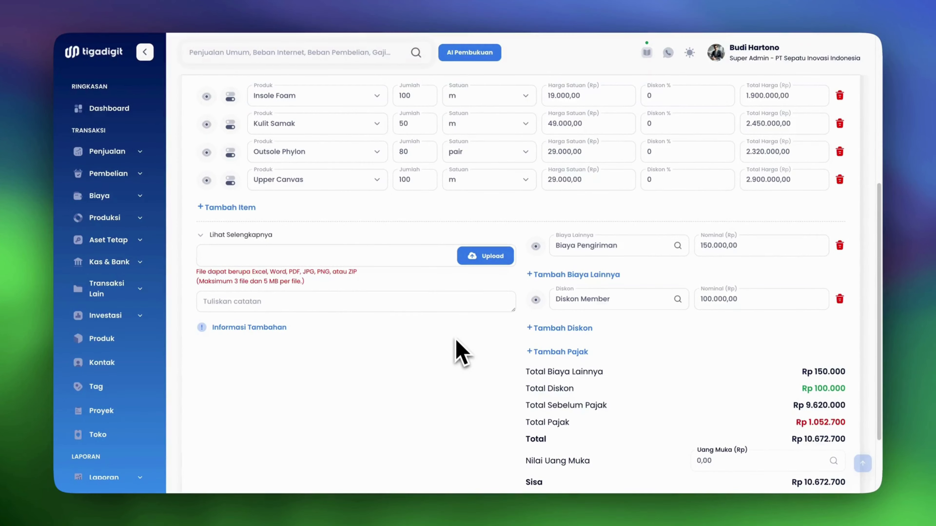
pyautogui.scroll(-3, 461, 354)
pyautogui.scroll(6, 460, 354)
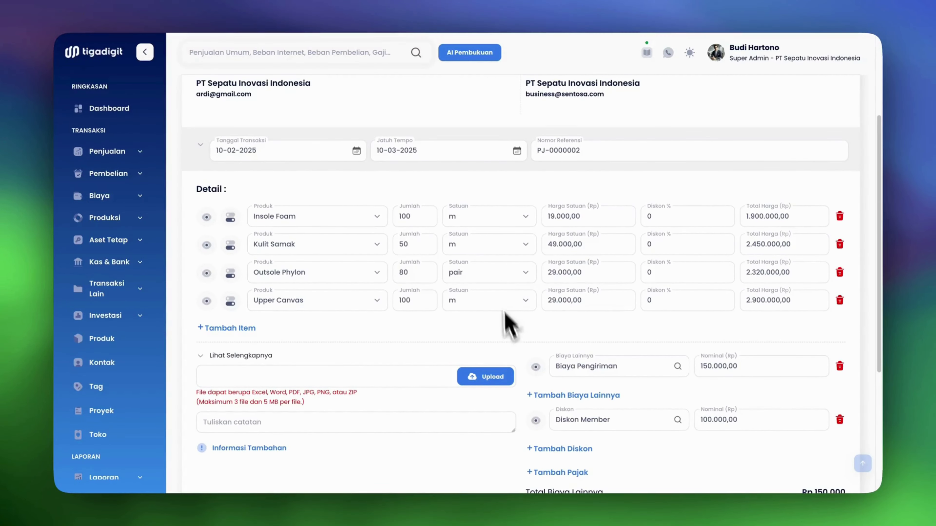
pyautogui.press('super+Tab')
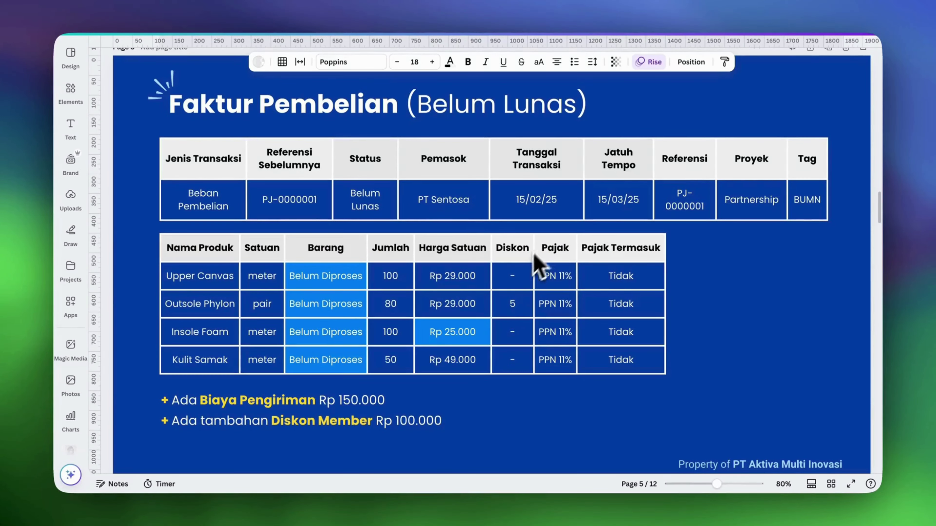
pyautogui.press('super+Tab')
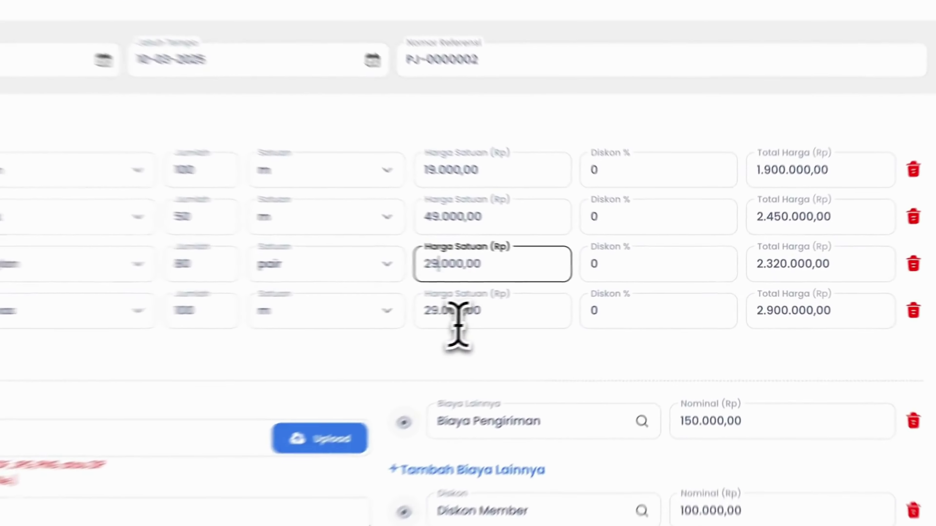
pyautogui.press('BackSpace')
pyautogui.write('5')
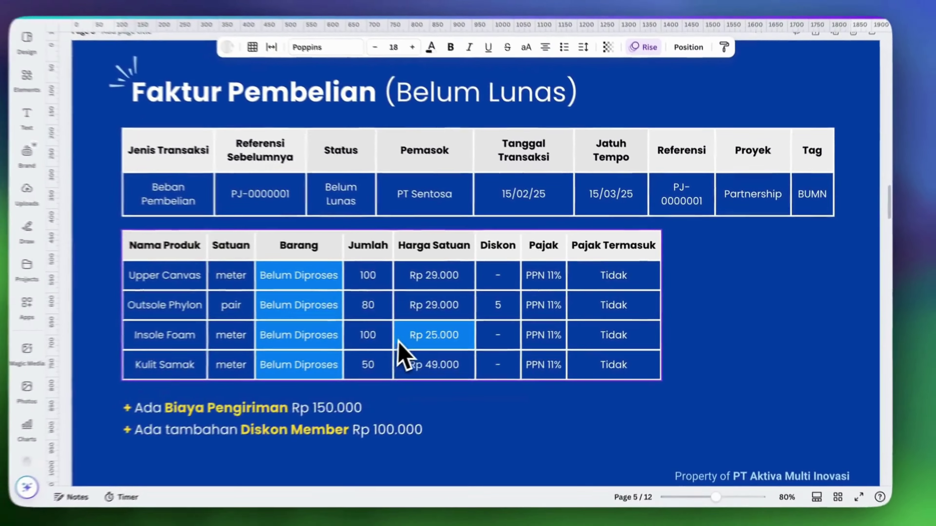
pyautogui.press('super+Tab')
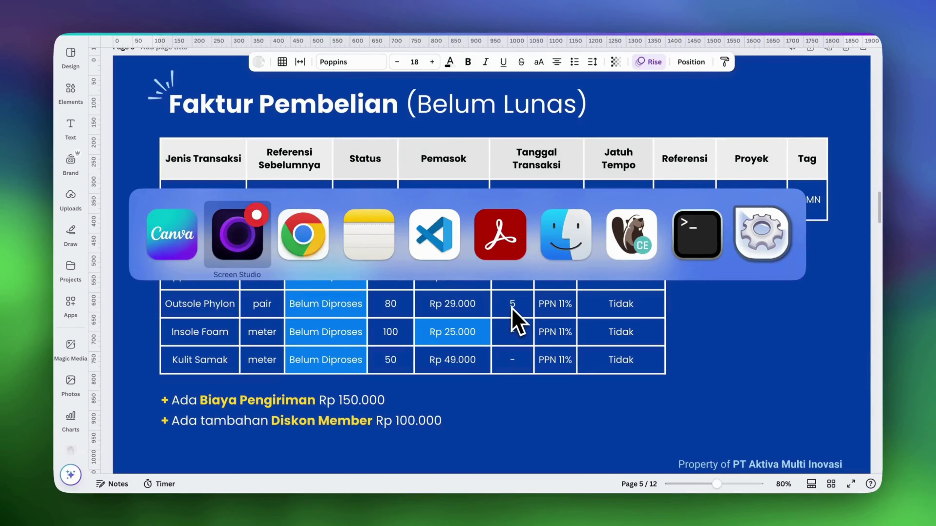
pyautogui.press('super+Tab')
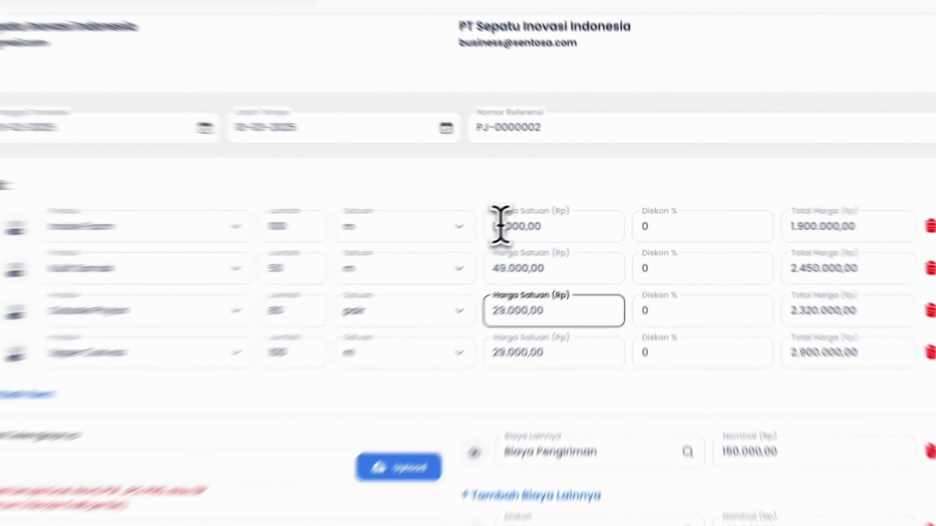
# Step: Set the Insole Foam unit price to Rp 25.000 and the Outsole Phylon discount to 5%
pyautogui.click(555, 221)
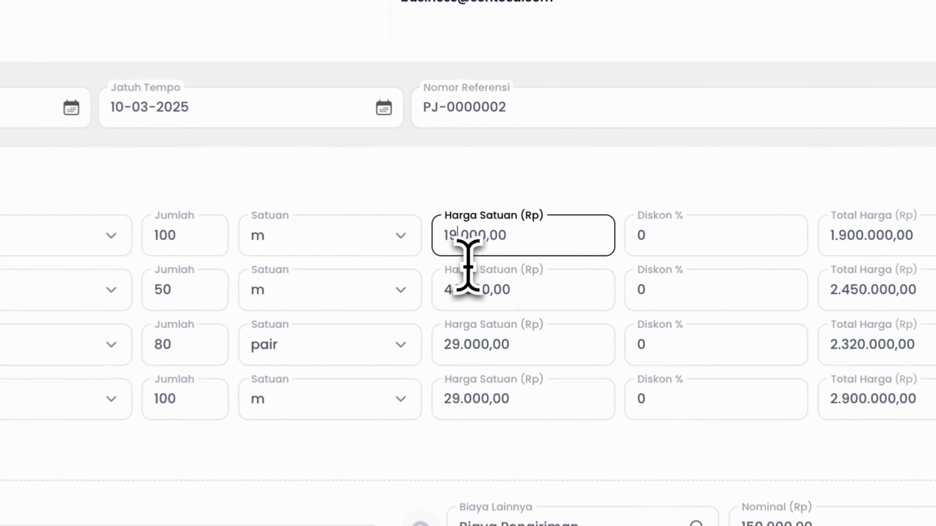
pyautogui.press('BackSpace')
pyautogui.press('BackSpace')
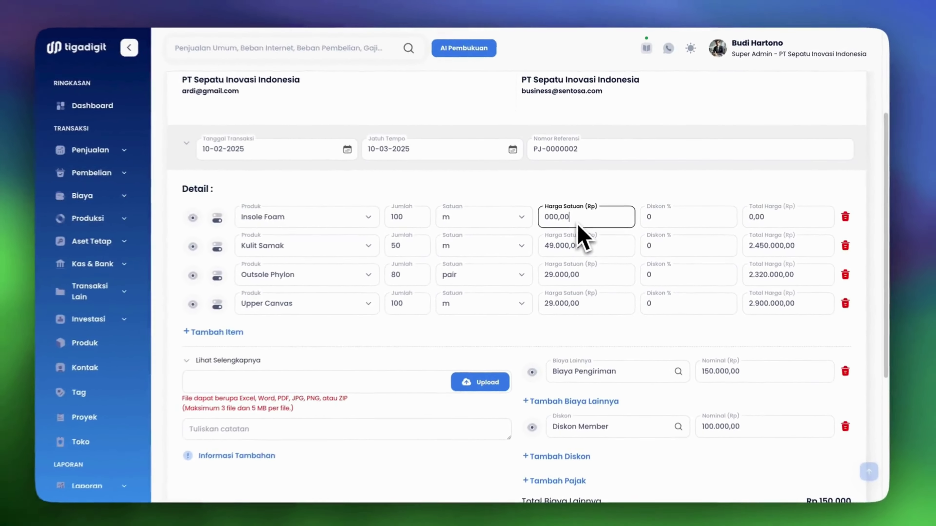
pyautogui.press('BackSpace')
pyautogui.press('BackSpace')
pyautogui.press('BackSpace')
pyautogui.press('BackSpace')
pyautogui.press('BackSpace')
pyautogui.press('BackSpace')
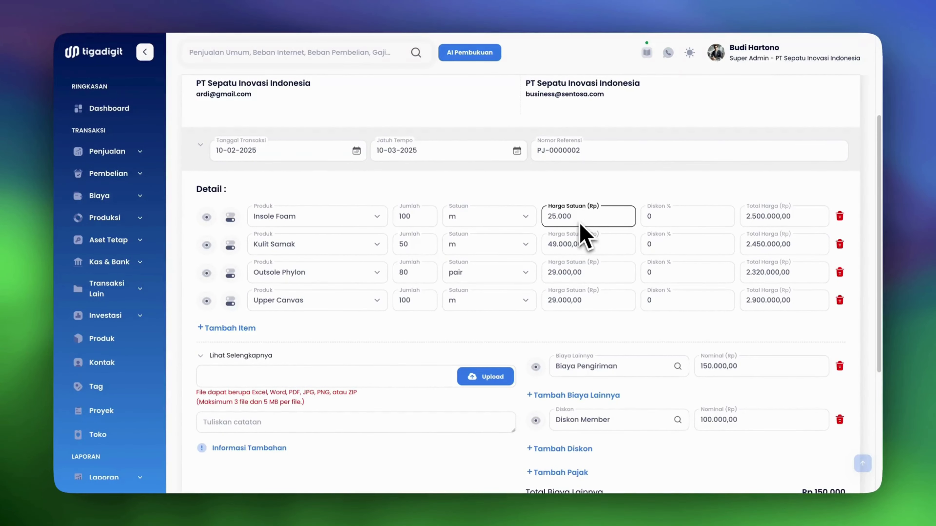
pyautogui.write('25000')
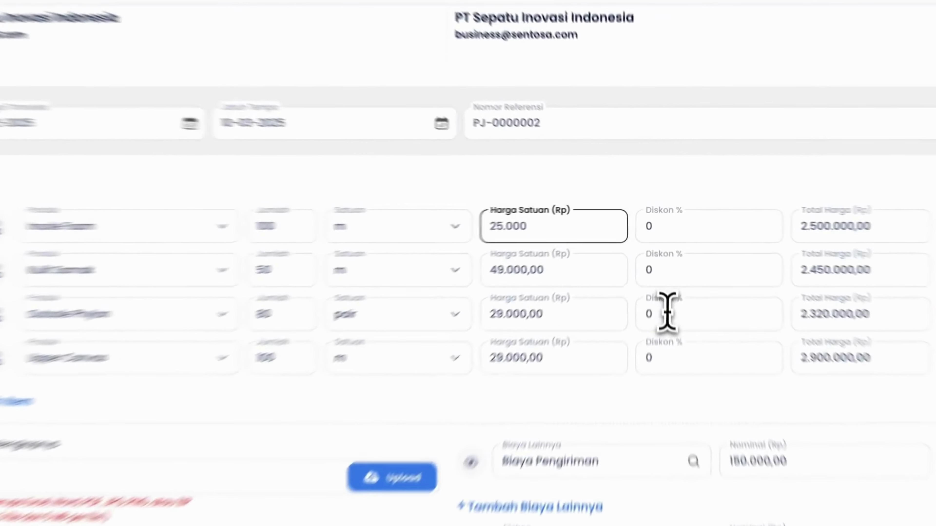
pyautogui.click(644, 274)
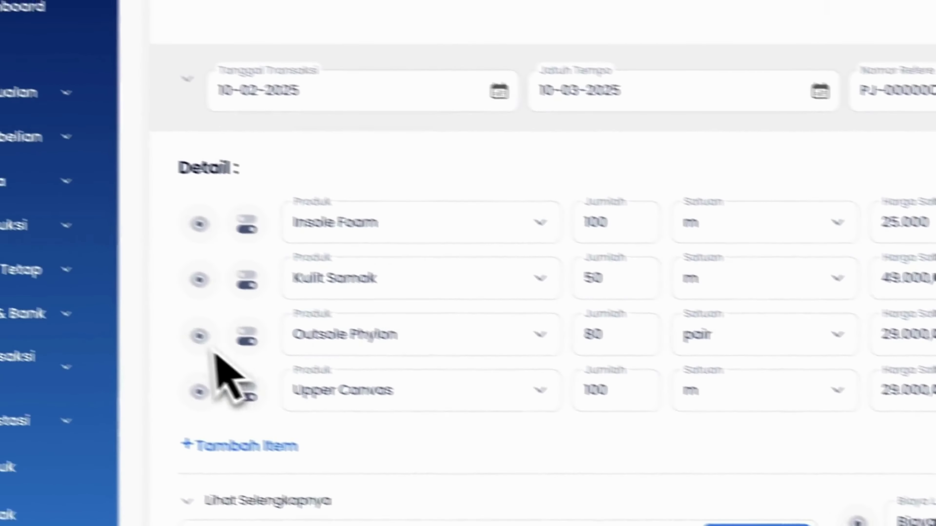
# Step: Mark the Insole Foam line as Barang belum diproses in its transaction details and save it
pyautogui.click(198, 220)
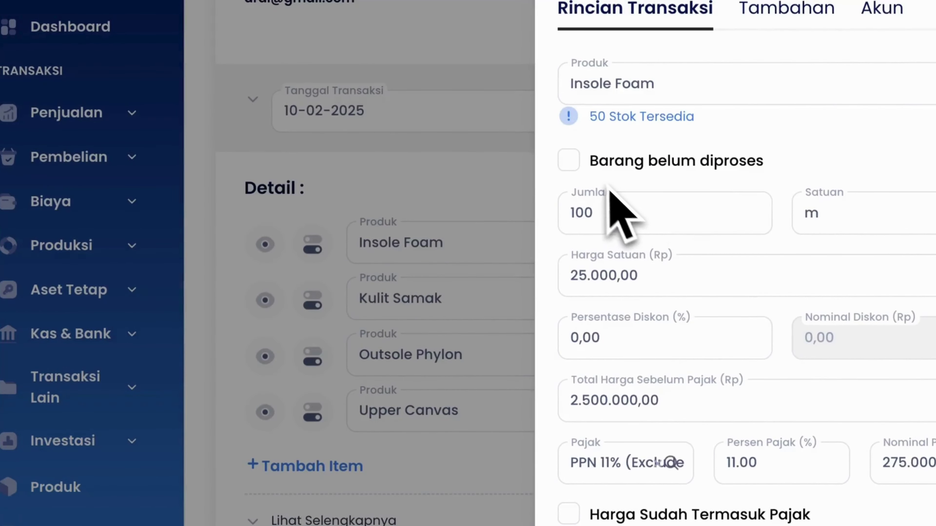
pyautogui.click(571, 162)
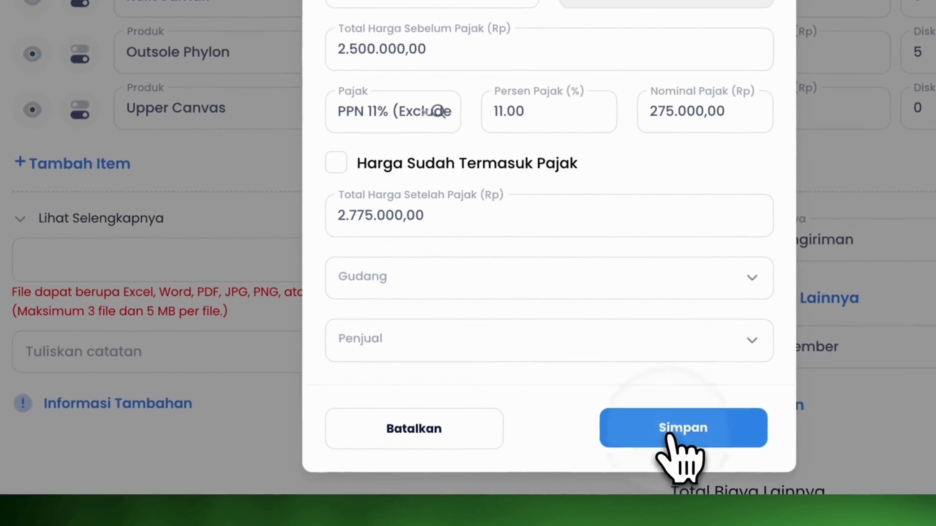
pyautogui.click(547, 503)
# Step: Mark Kulit Samak and the remaining product lines as Barang belum diproses, saving each line's details
pyautogui.click(169, 131)
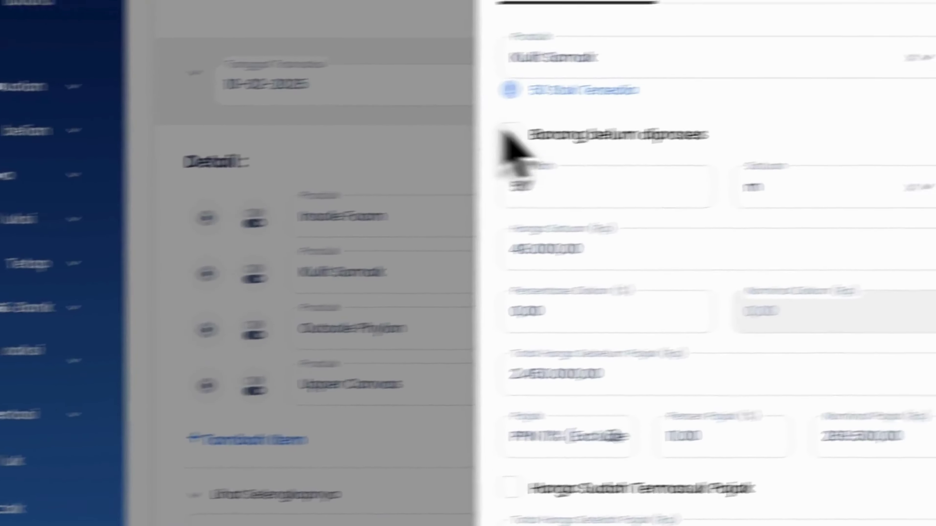
pyautogui.click(354, 152)
pyautogui.click(665, 510)
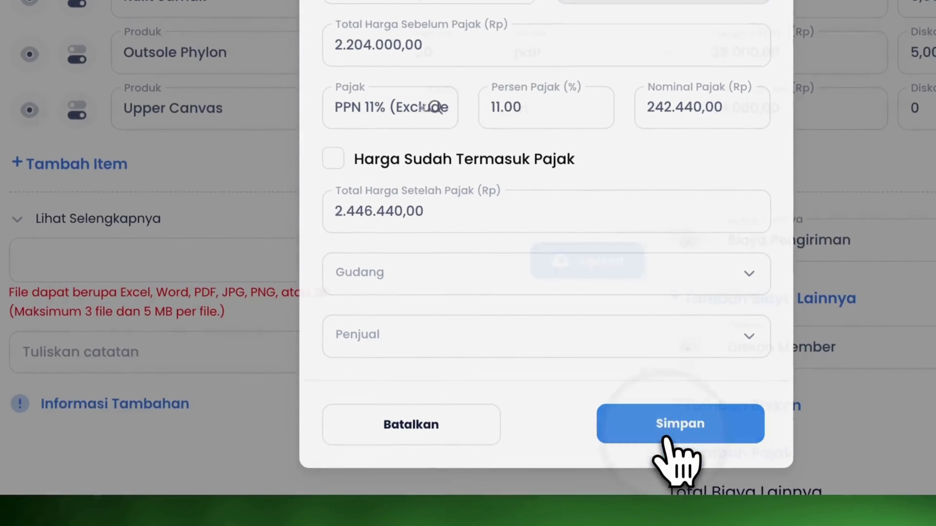
pyautogui.click(665, 439)
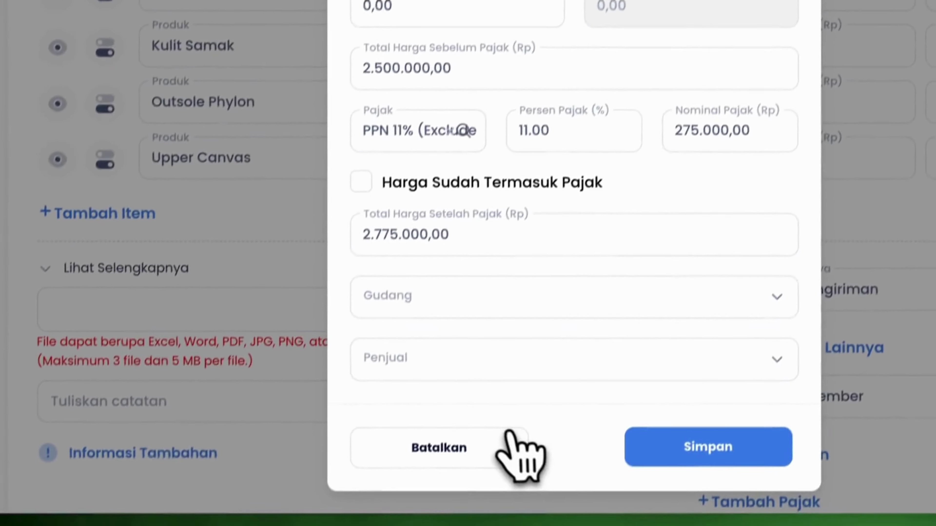
pyautogui.click(508, 433)
# Step: Save the purchase invoice and review its saved status, product lines, shipping cost, discount and totals
pyautogui.scroll(-3, 773, 246)
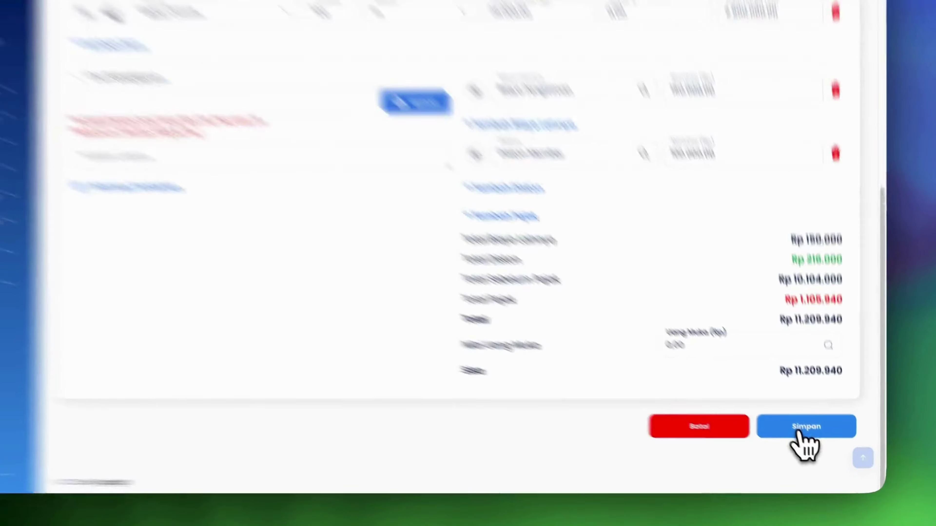
pyautogui.click(815, 437)
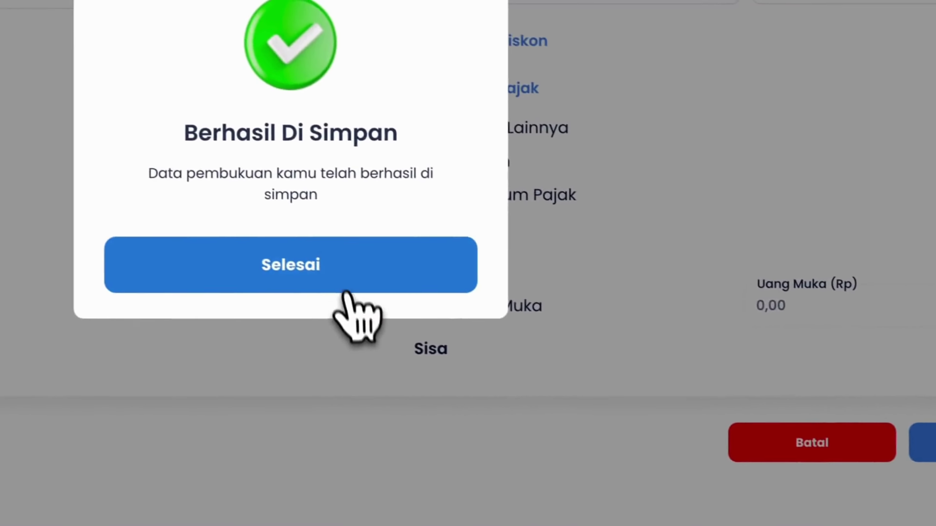
pyautogui.click(345, 292)
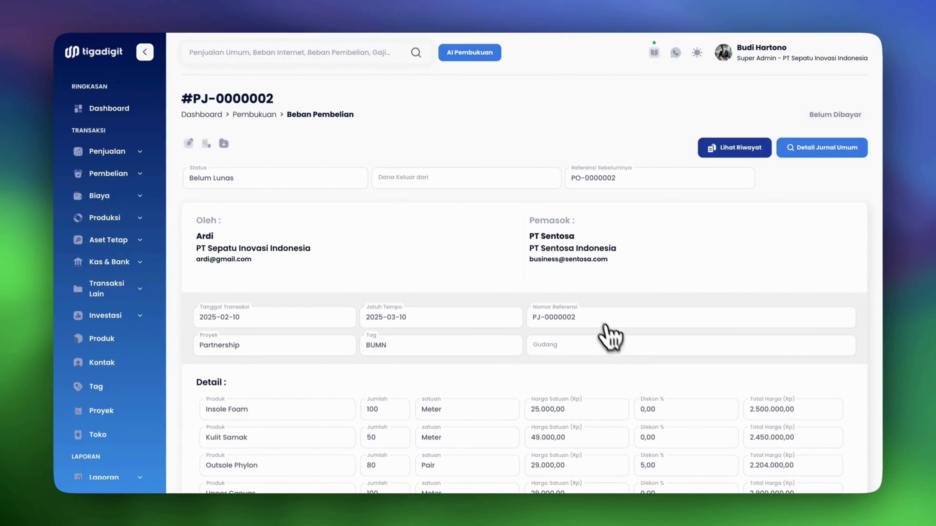
pyautogui.scroll(-6, 612, 303)
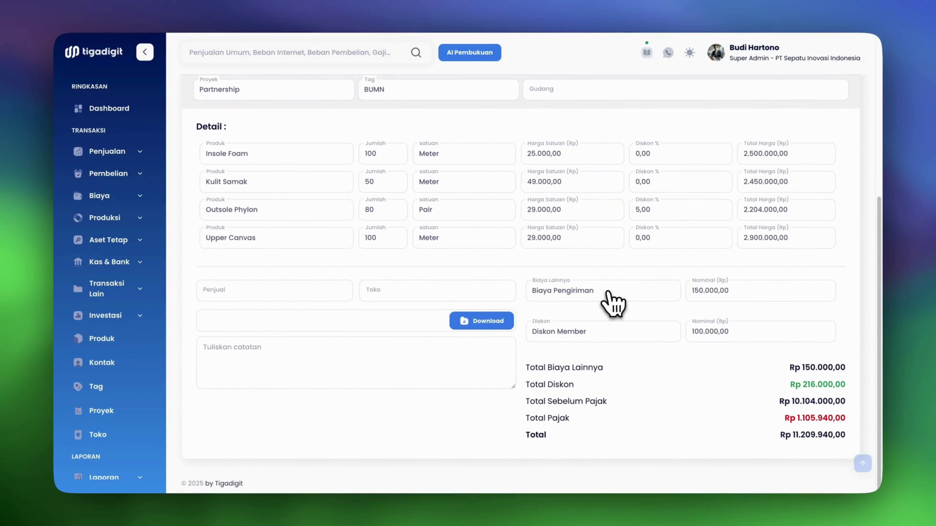
pyautogui.scroll(6, 612, 303)
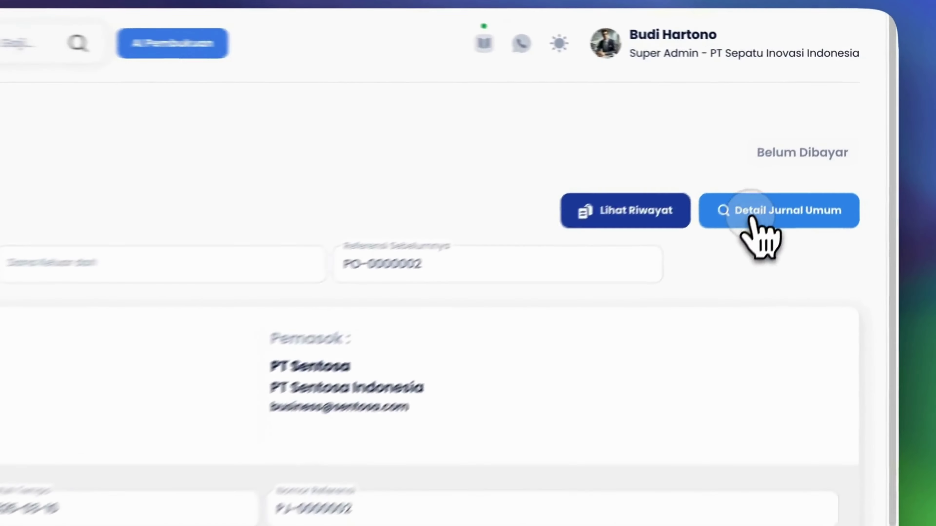
# Step: Examine the general journal accounts, debits and credits for purchase invoice PJ-0000002 and close the journal details
pyautogui.click(796, 150)
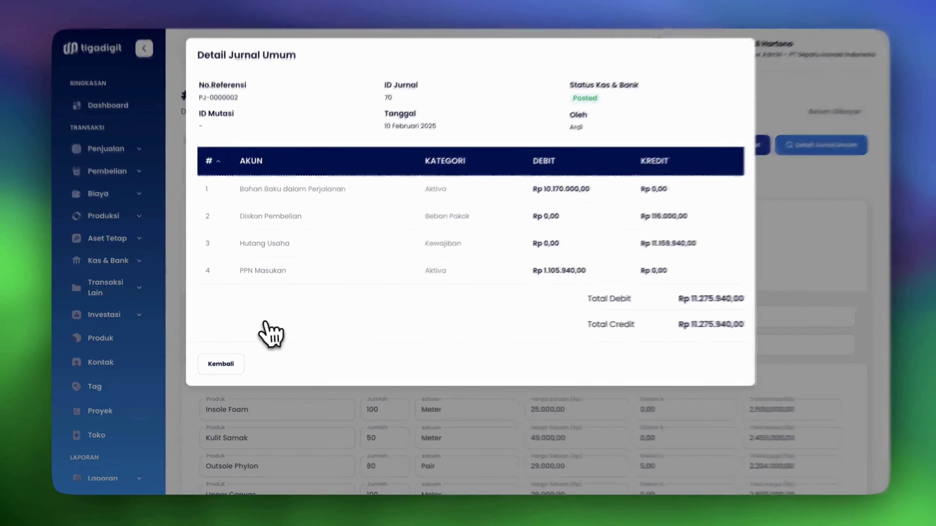
pyautogui.click(223, 364)
# Step: Switch to Canva and read the transaction and payment details in the Pembayaran Hutang example
pyautogui.press('super+Tab')
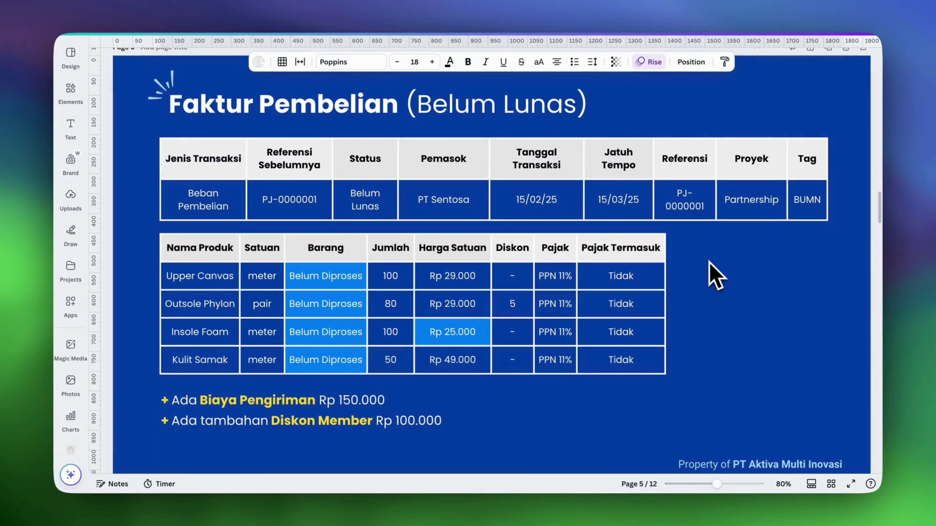
pyautogui.scroll(-10, 715, 276)
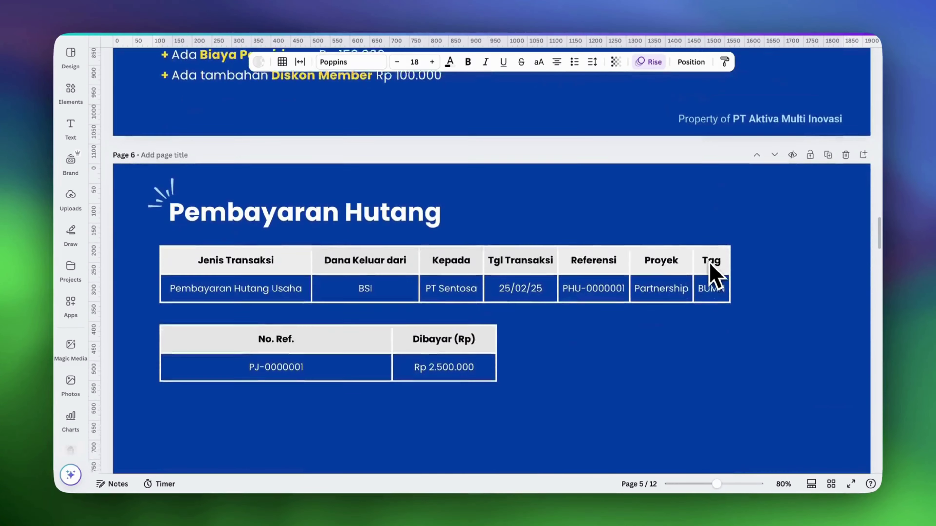
pyautogui.scroll(-2, 714, 276)
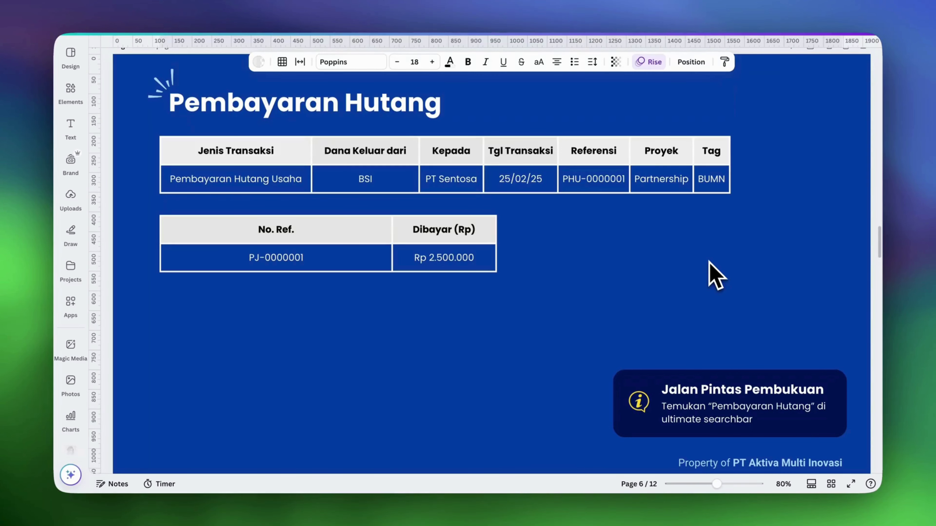
# Step: Switch to Tigadigit and create a new Bayar Hutang Usaha transaction from the purchasing module's Pembayaran Hutang records
pyautogui.press('super+Tab')
pyautogui.press('super+Tab')
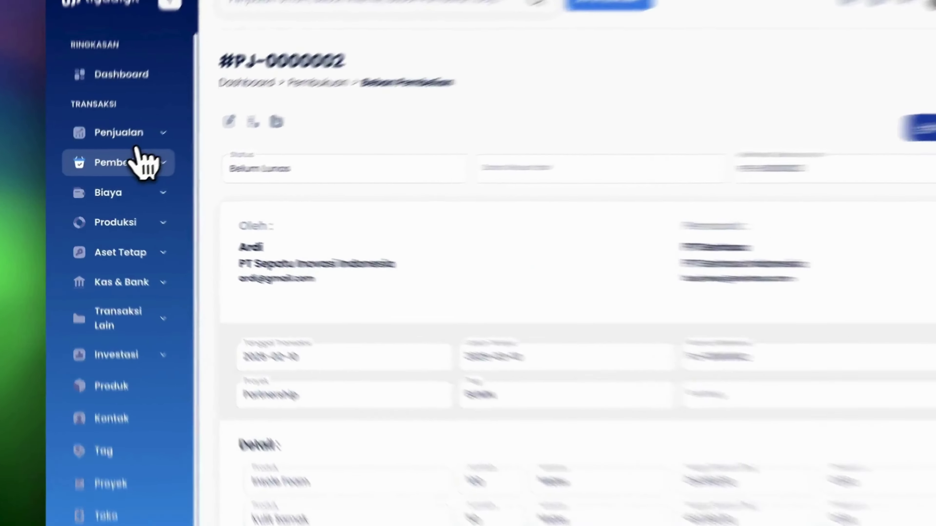
pyautogui.click(118, 172)
pyautogui.scroll(-5, 164, 368)
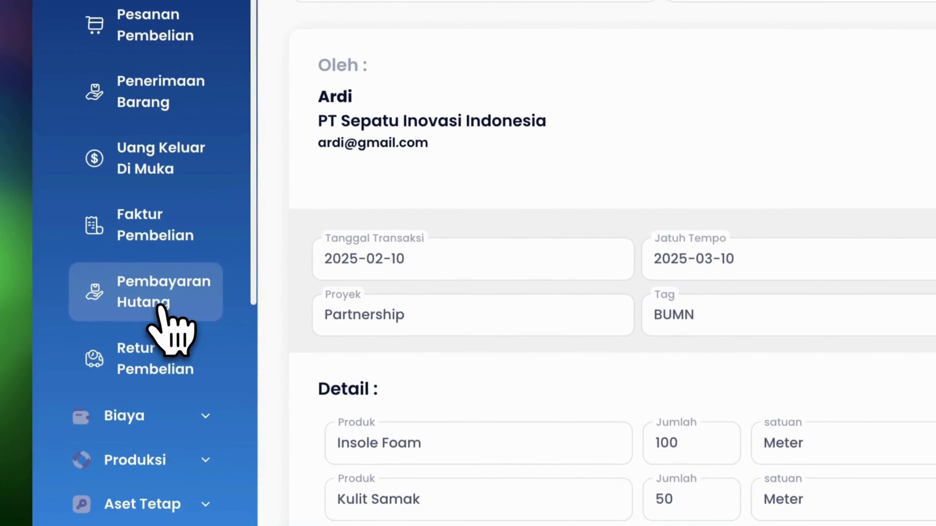
pyautogui.click(161, 306)
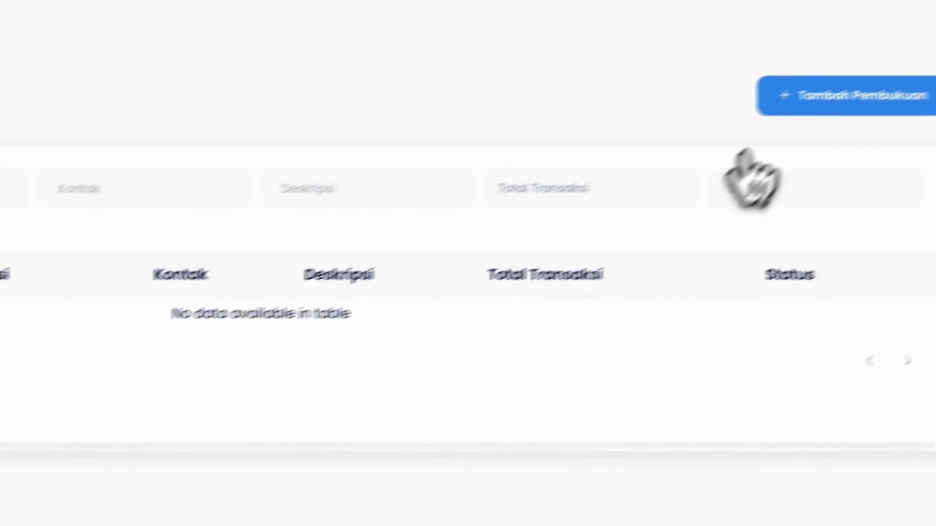
pyautogui.click(756, 126)
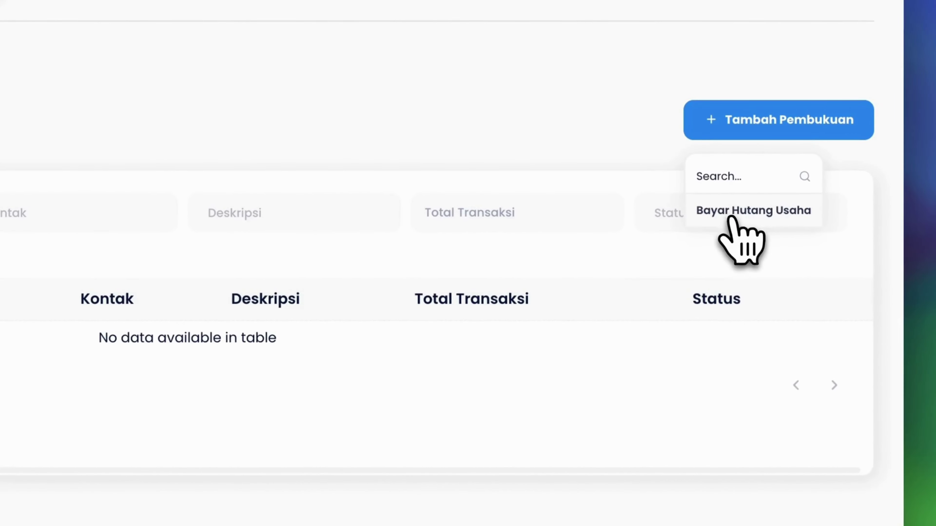
pyautogui.click(739, 210)
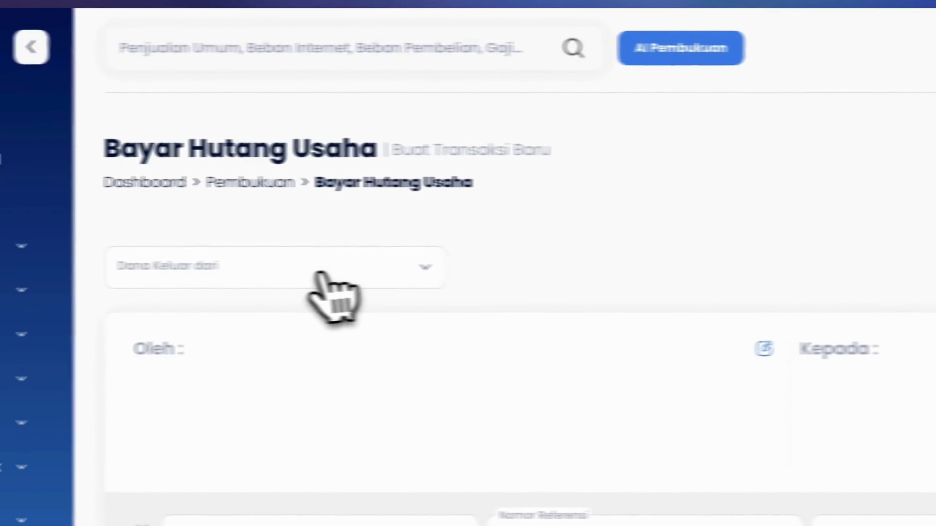
# Step: Recheck the Pembayaran Hutang example in Canva and set the Tigadigit payment's fund source to BSI
pyautogui.press('super+Tab')
pyautogui.press('super+Tab')
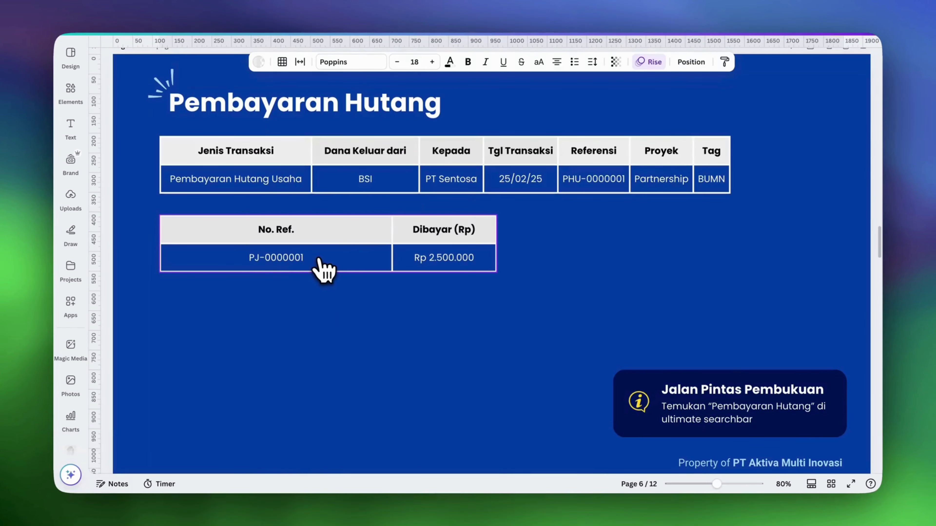
pyautogui.press('super+Tab')
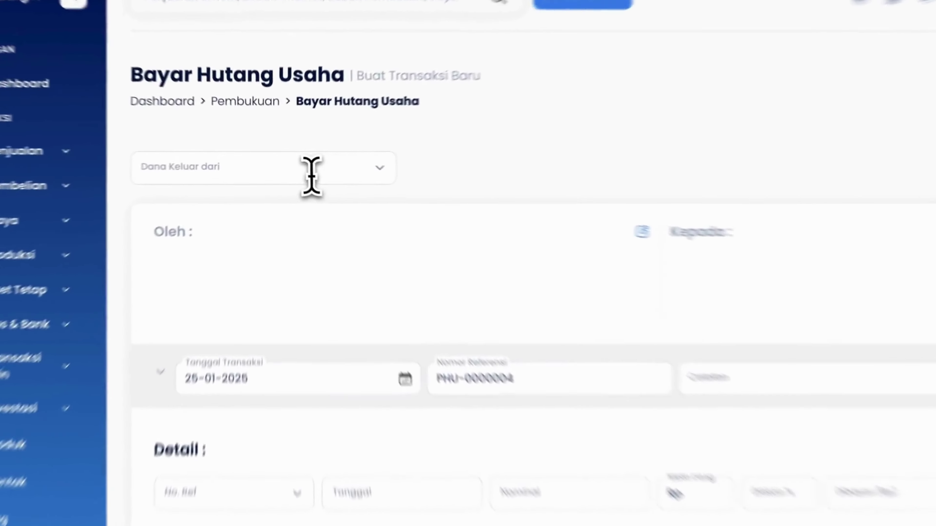
pyautogui.click(291, 159)
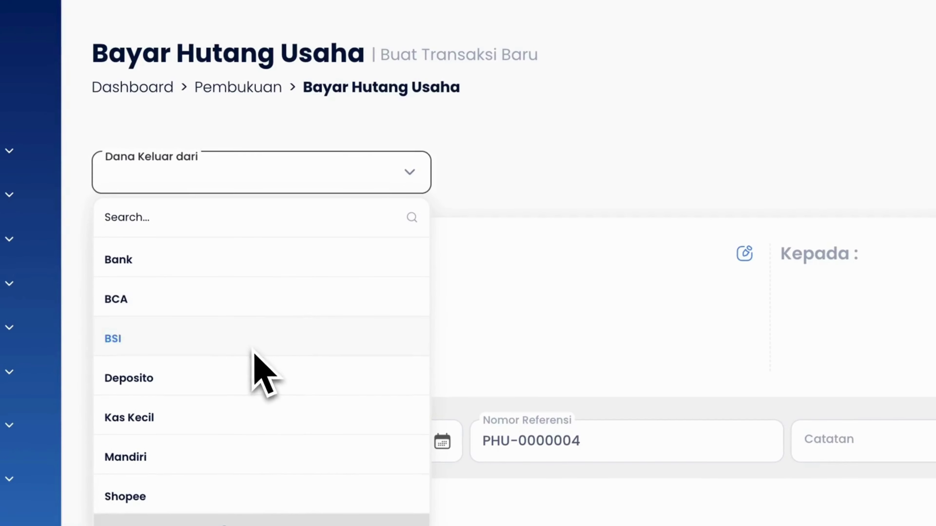
pyautogui.click(254, 343)
# Step: Assign the PT Sepatu Inovasi Indonesia contact as the payer and PT Sentosa as the recipient
pyautogui.click(455, 329)
pyautogui.click(674, 238)
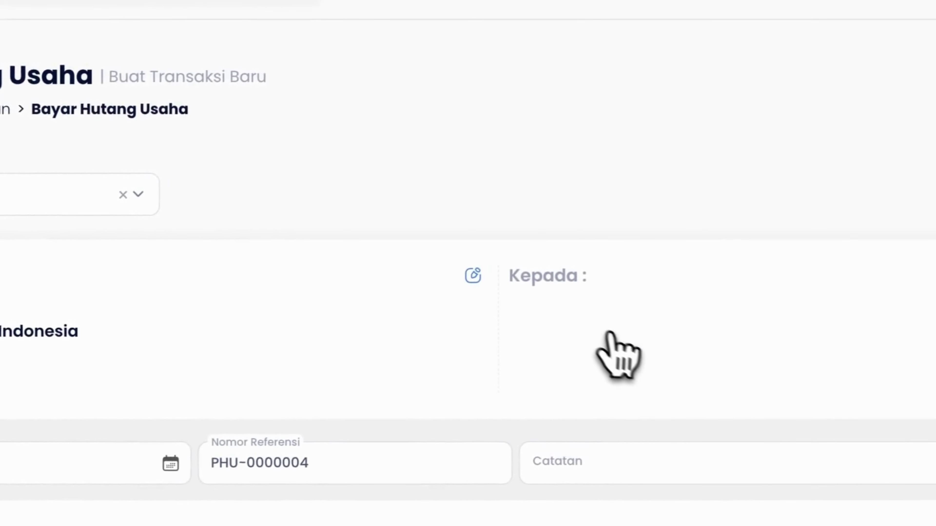
pyautogui.click(899, 319)
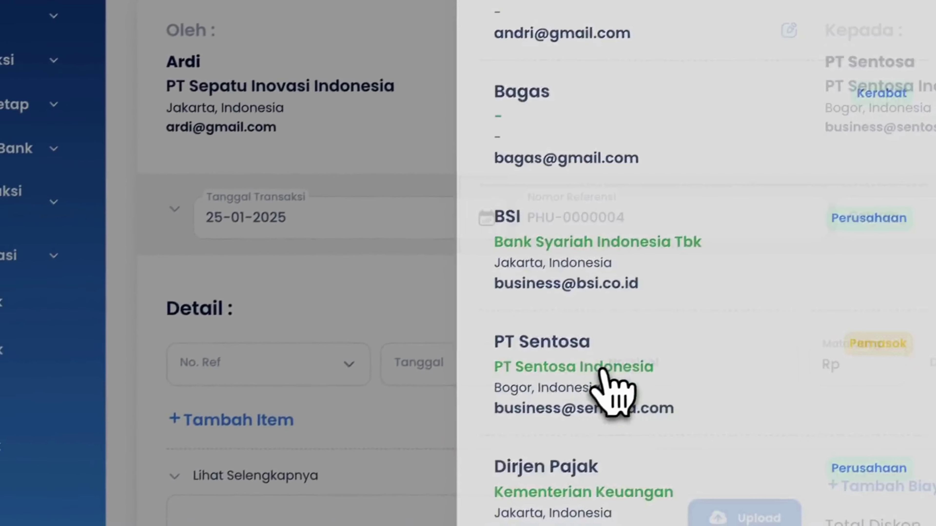
pyautogui.click(604, 369)
# Step: Set the payment's transaction date to 25-02-2025
pyautogui.click(343, 190)
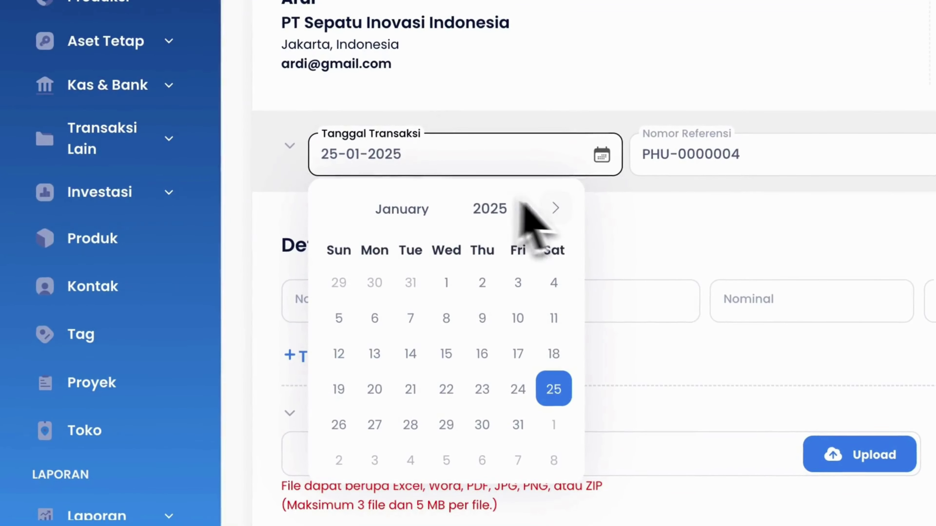
pyautogui.click(420, 210)
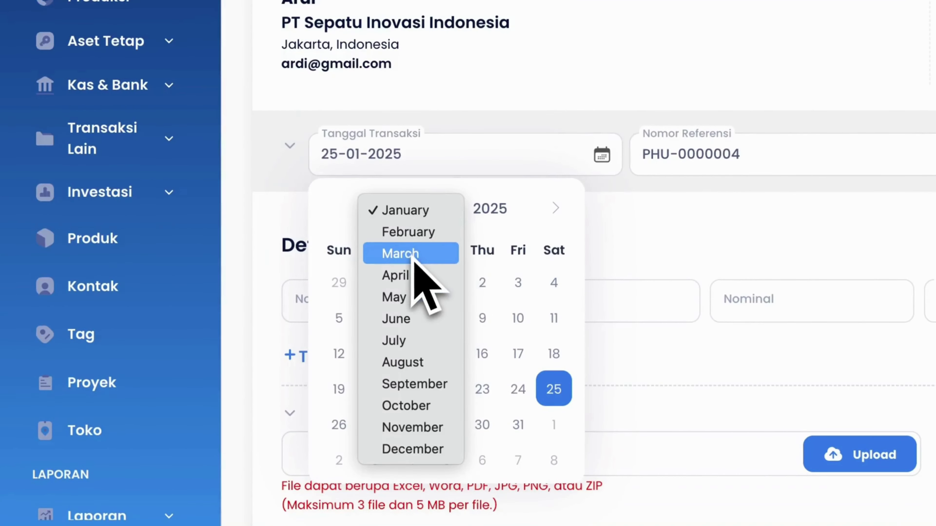
pyautogui.click(415, 238)
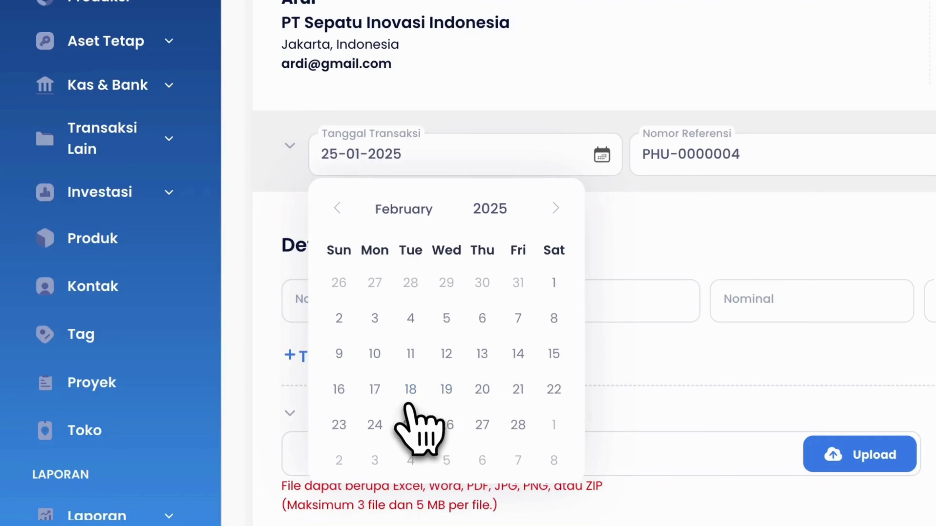
pyautogui.click(409, 423)
# Step: Select invoice PJ-0000002 as the payment's reference and set its paid amount to Rp 2.500.000
pyautogui.click(437, 305)
pyautogui.click(414, 385)
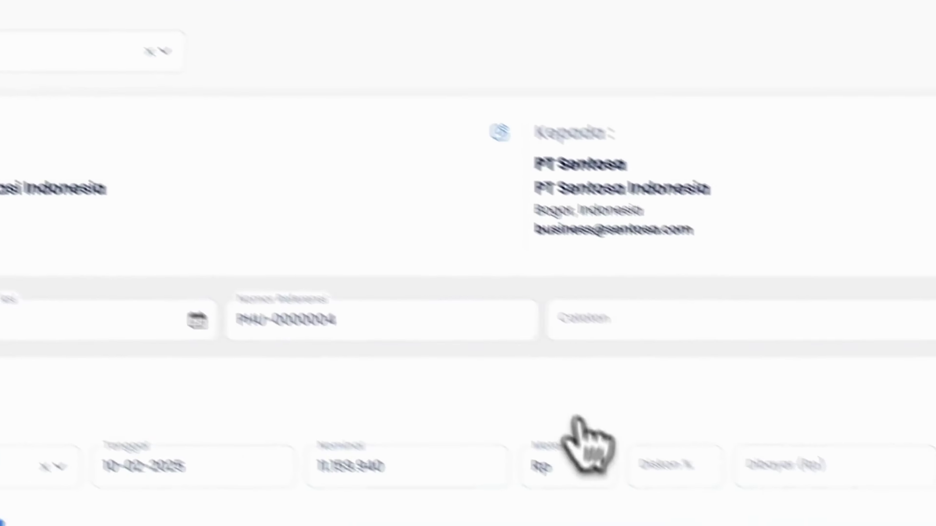
pyautogui.click(678, 417)
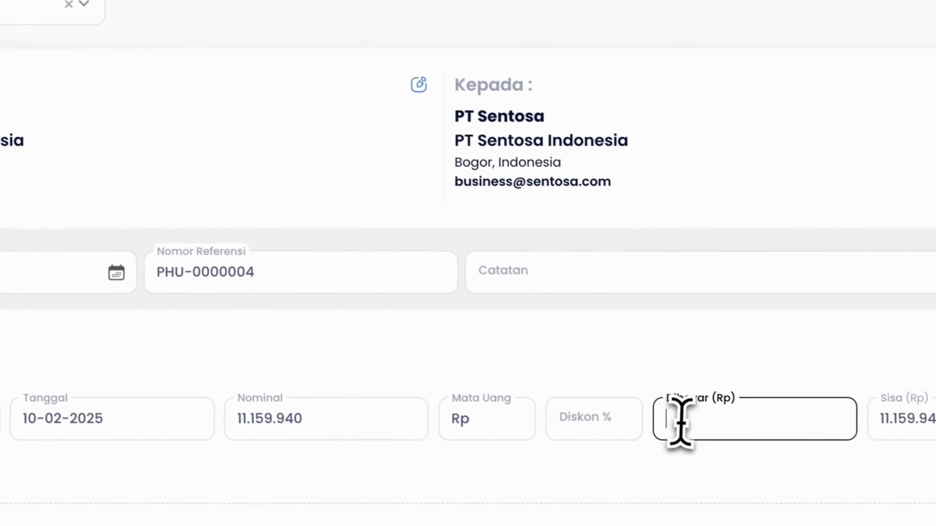
pyautogui.write('250')
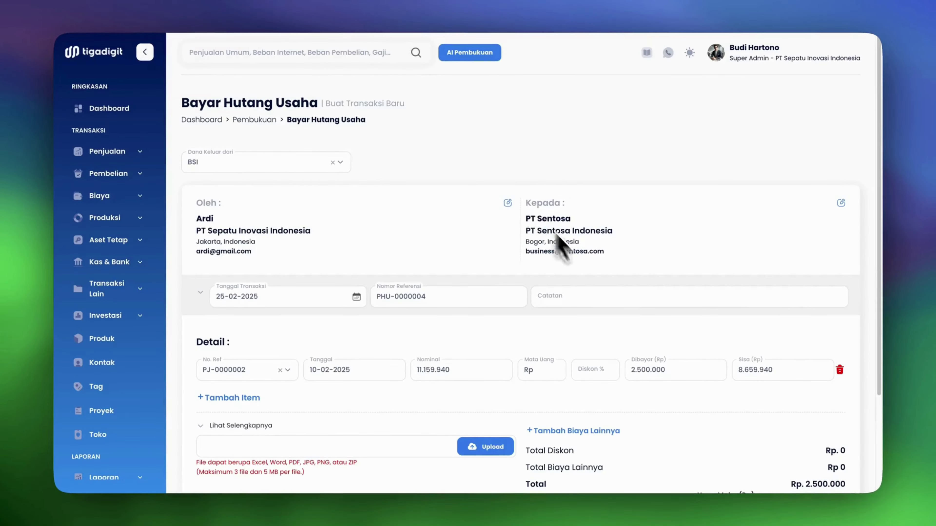
# Step: Save the payable payment and examine its general journal entries
pyautogui.scroll(-5, 589, 269)
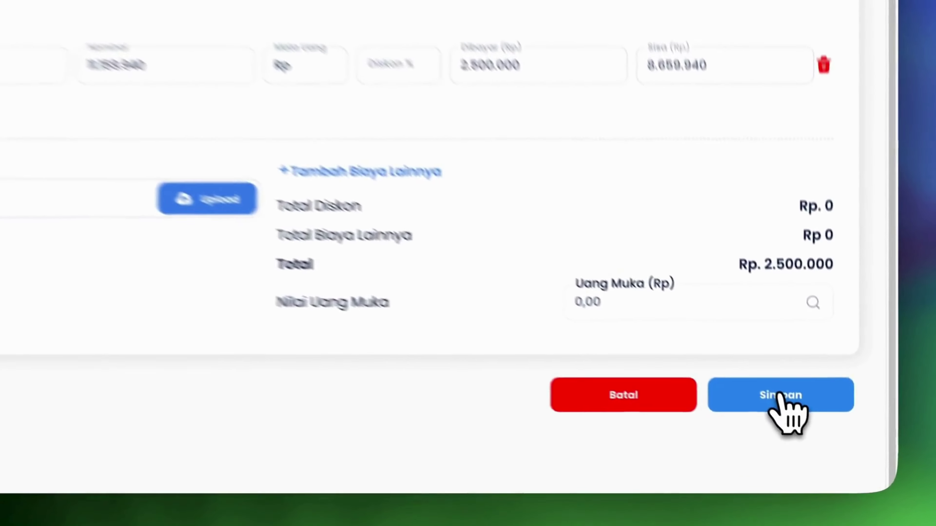
pyautogui.click(815, 437)
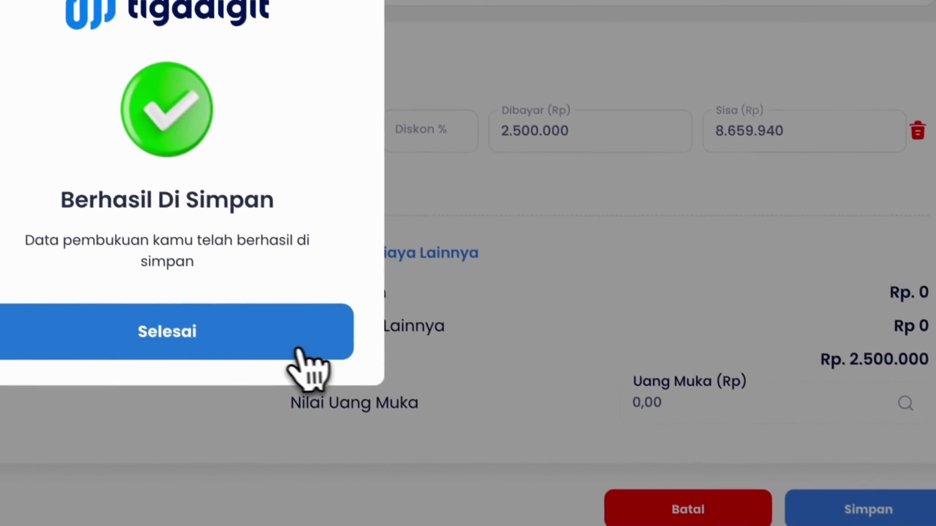
pyautogui.click(543, 364)
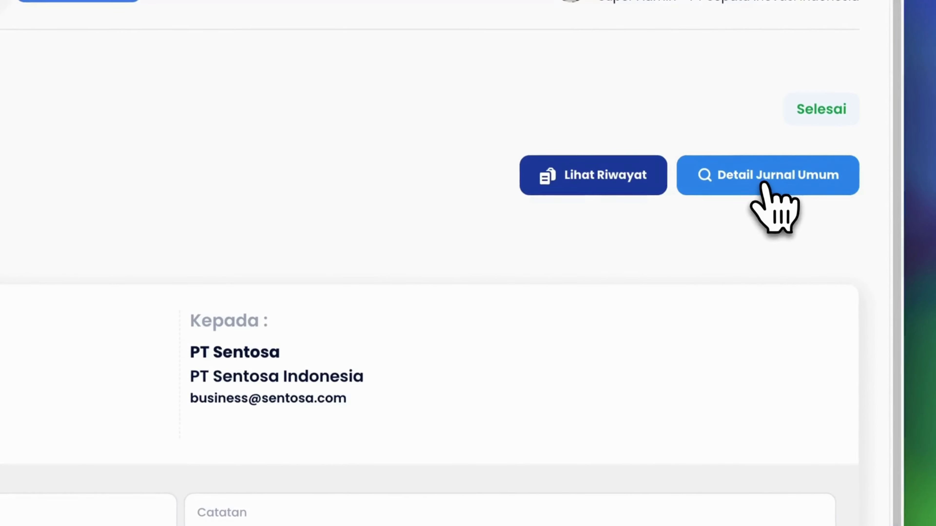
pyautogui.click(767, 184)
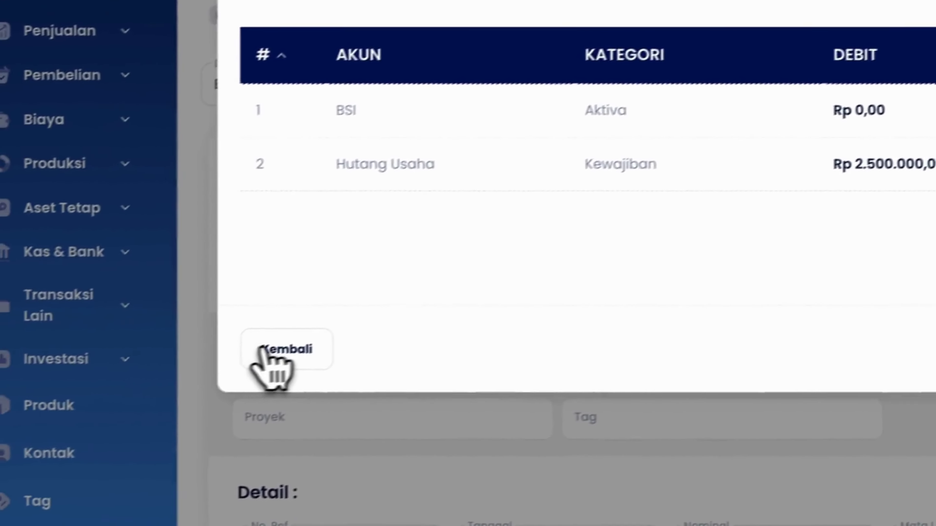
pyautogui.click(48, 431)
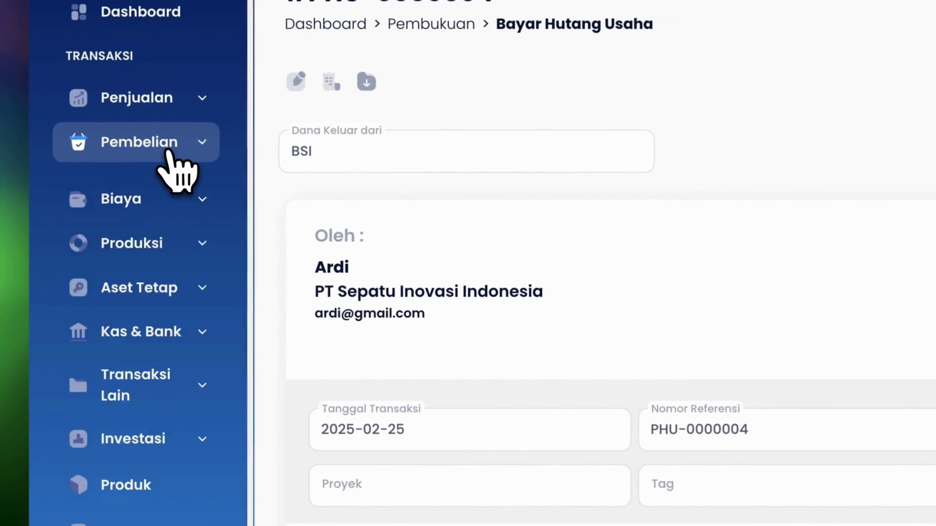
# Step: Open purchase invoice PJ-0000002 from the Faktur Pembelian records and examine its payment status, totals and linked payment
pyautogui.click(177, 162)
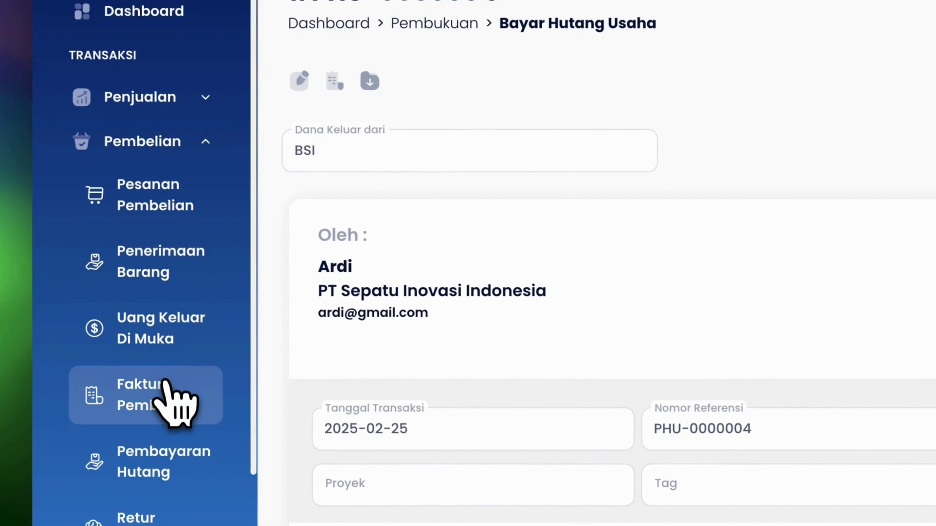
pyautogui.click(165, 387)
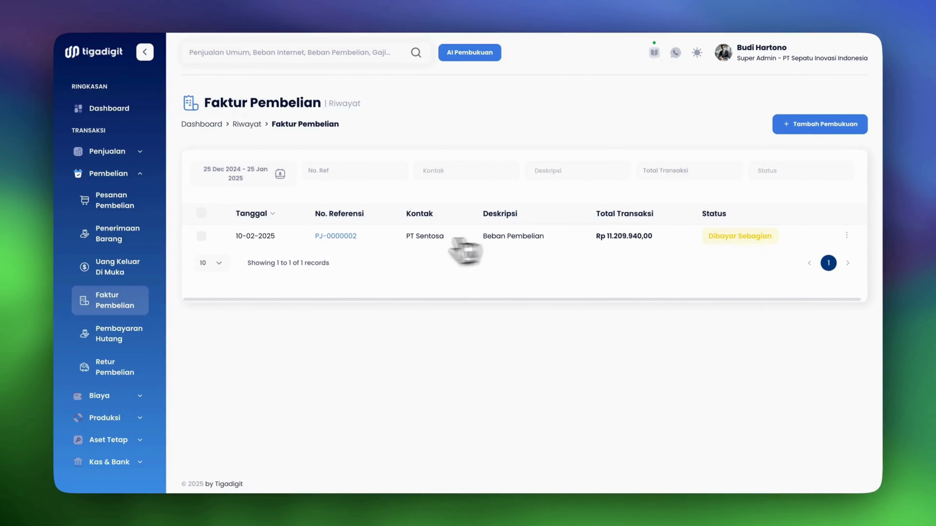
pyautogui.click(335, 236)
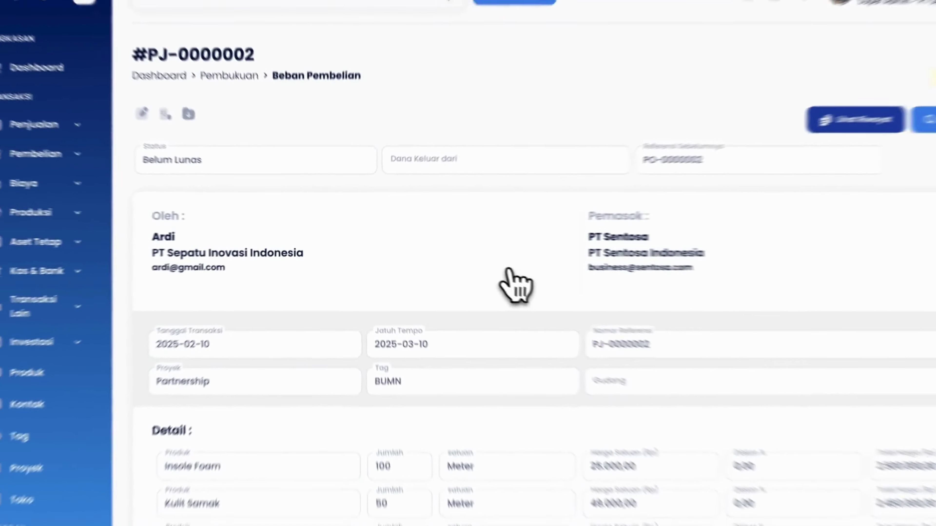
pyautogui.scroll(-10, 509, 271)
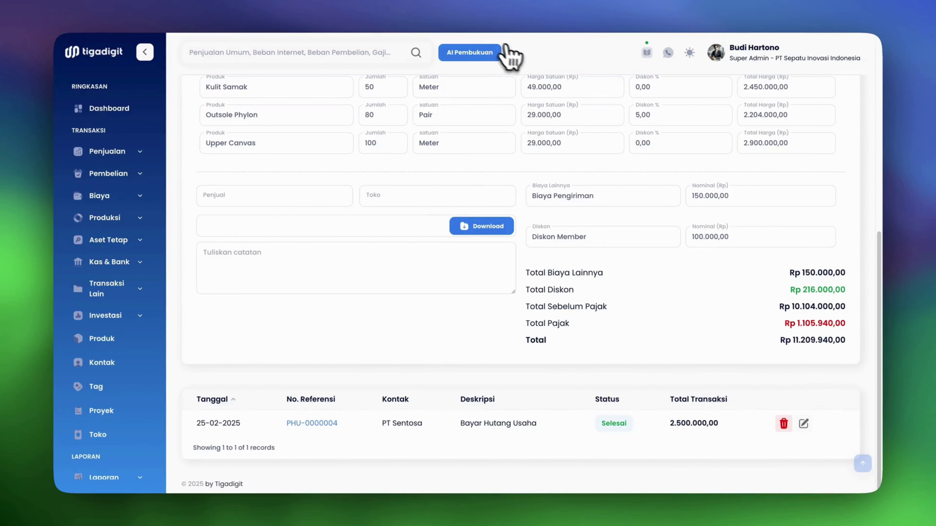
# Step: Switch to Canva and read the reference, supplier, delivery date and product quantities in the Penerimaan Barang example
pyautogui.press('super+Tab')
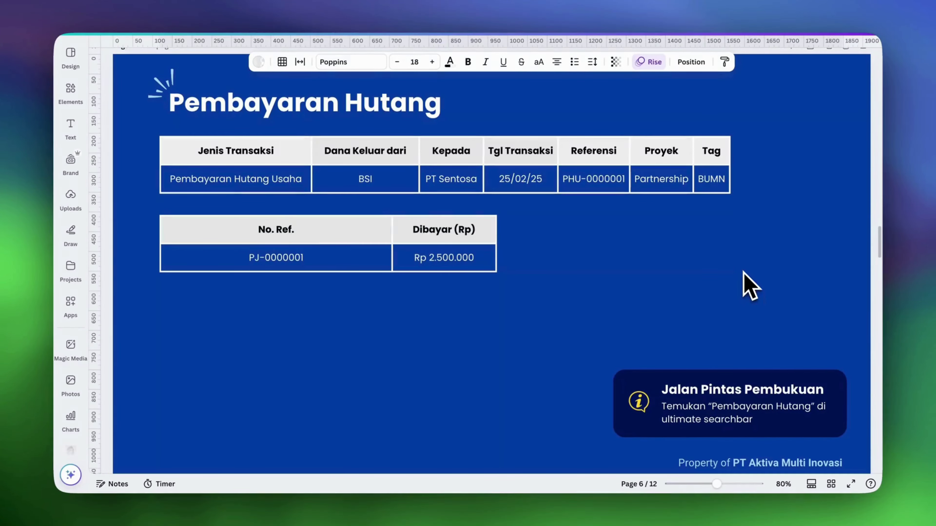
pyautogui.scroll(-10, 744, 275)
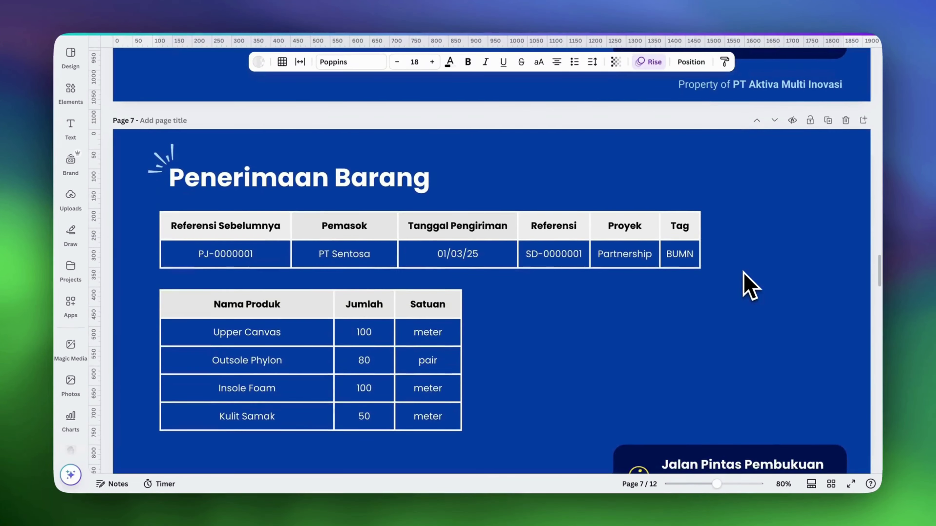
pyautogui.scroll(-3, 744, 274)
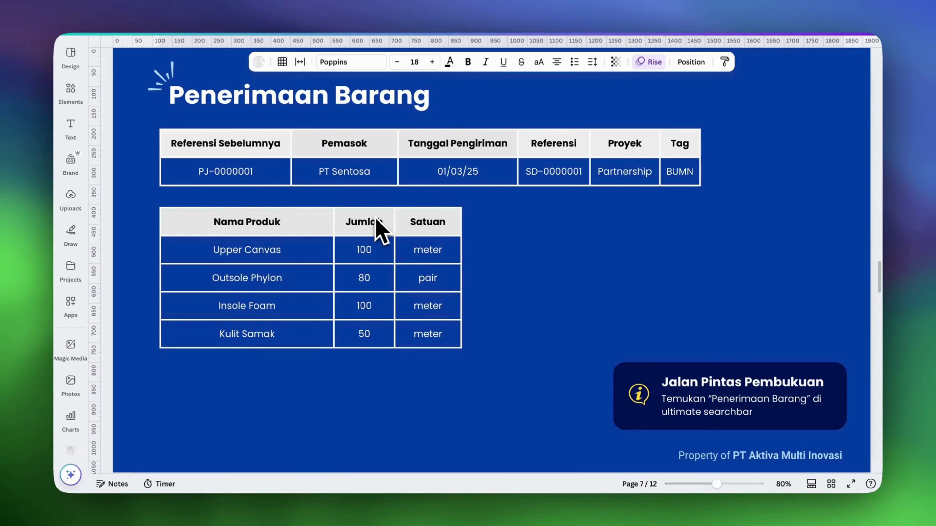
# Step: Switch back to Tigadigit and start a new Penerimaan Barang transaction from the goods receipt records
pyautogui.press('super+Tab')
pyautogui.scroll(10, 298, 209)
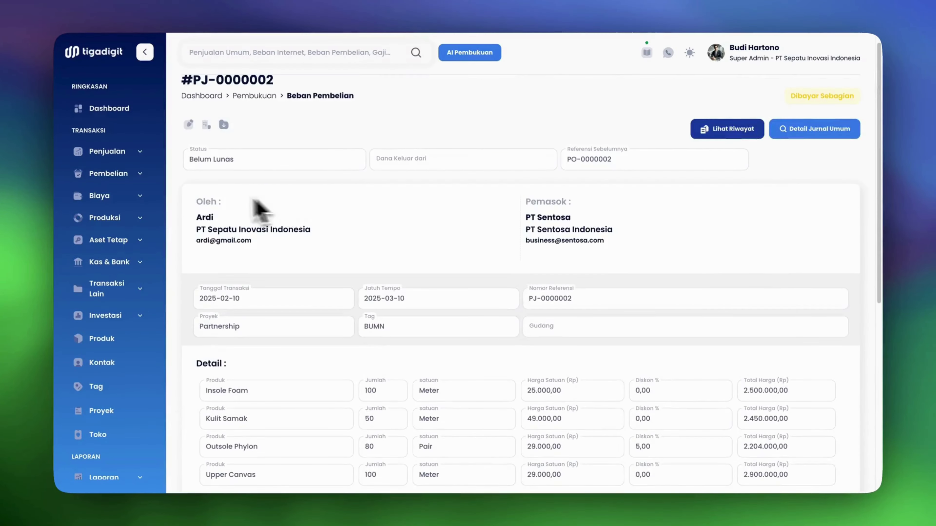
pyautogui.click(171, 177)
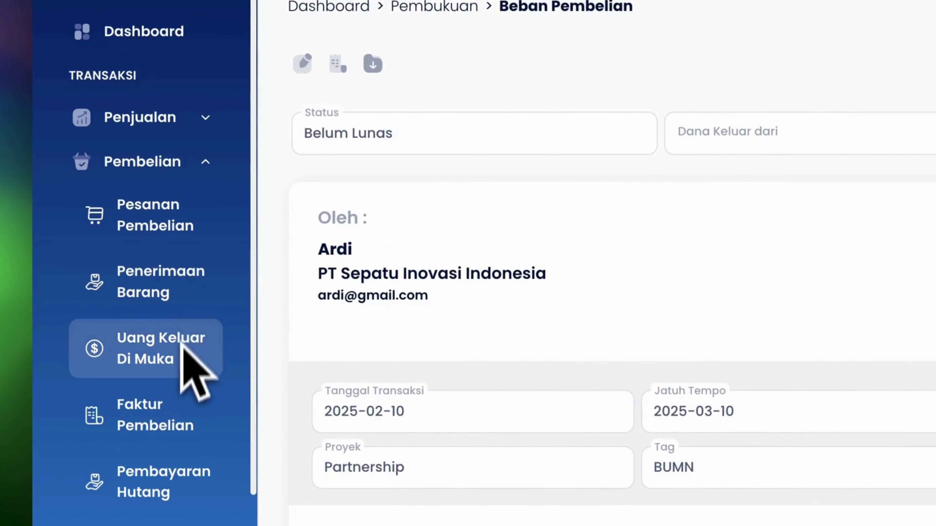
pyautogui.click(181, 303)
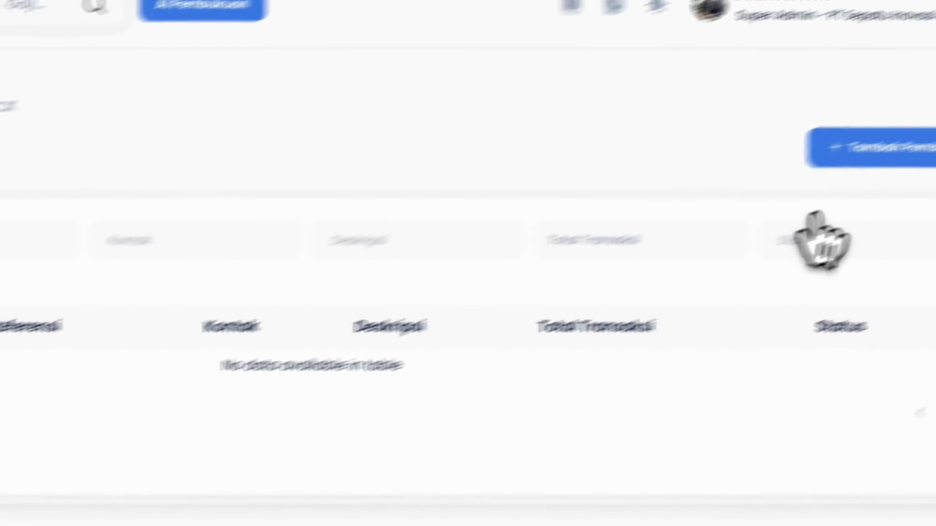
pyautogui.click(855, 149)
pyautogui.click(719, 276)
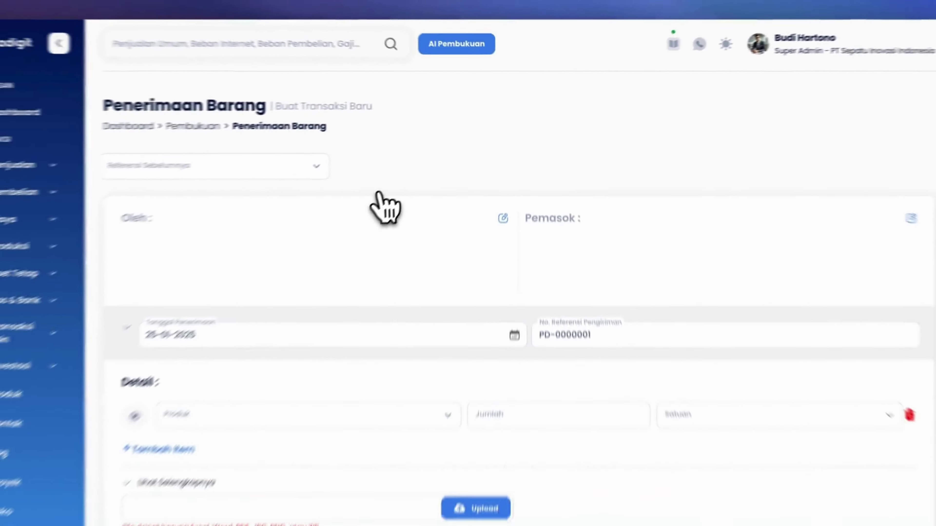
# Step: Select invoice PJ-0000002 as the goods receipt's previous reference and bring in all of its products
pyautogui.click(353, 163)
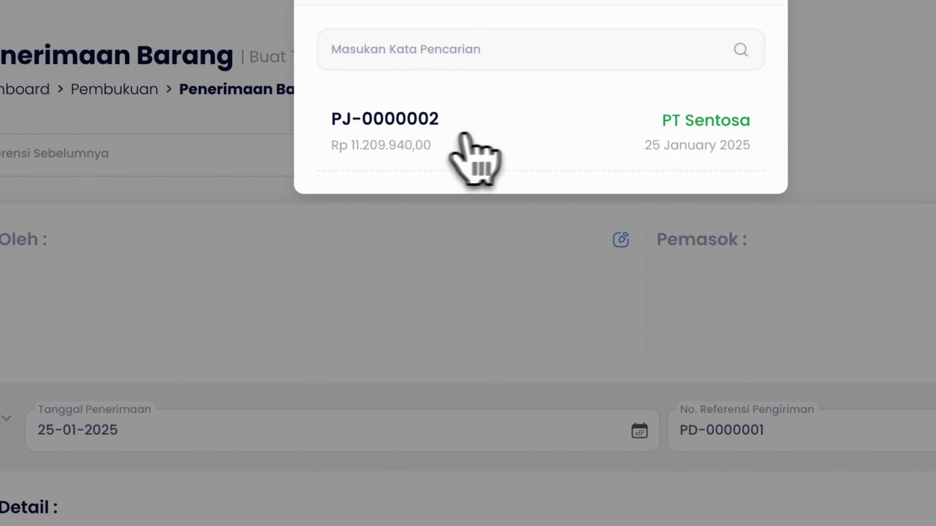
pyautogui.click(498, 145)
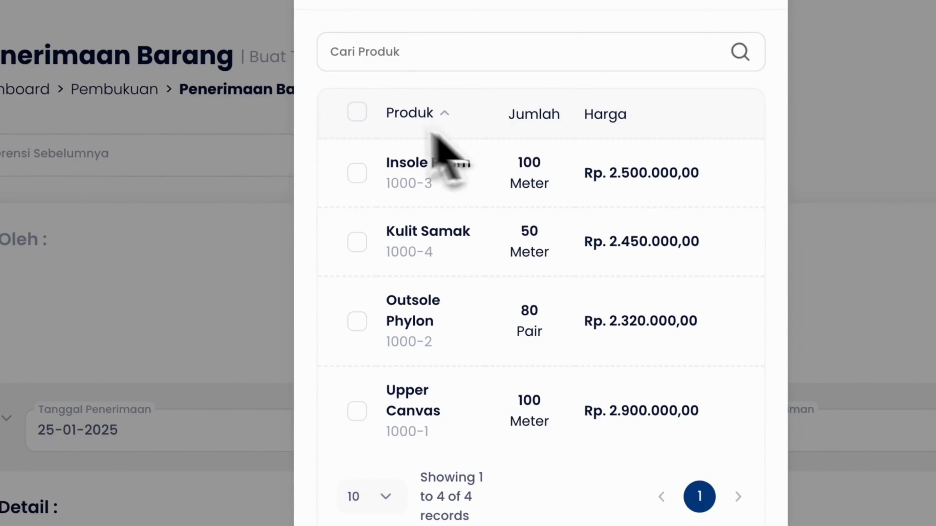
pyautogui.click(357, 112)
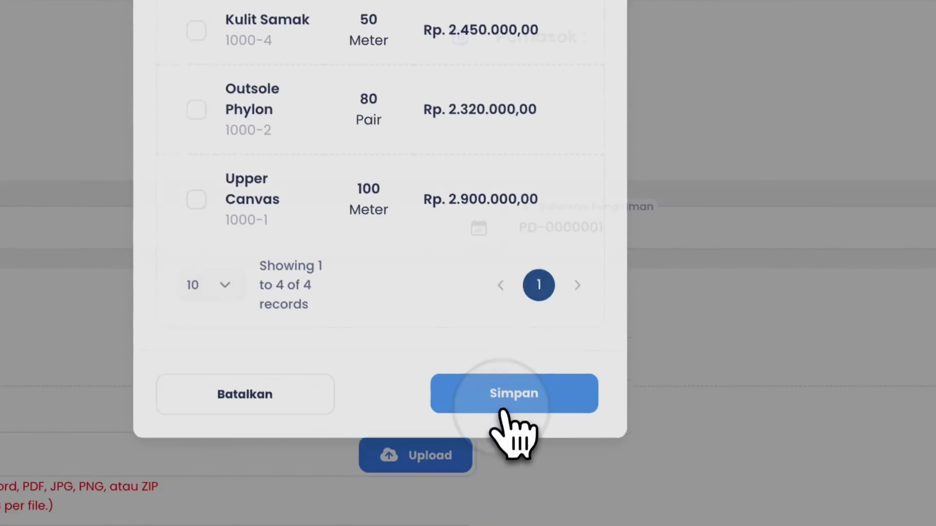
pyautogui.click(533, 433)
# Step: Set the receipt date to 01-03-2025 and check the receipt's project, tag and product quantities
pyautogui.scroll(-3, 487, 259)
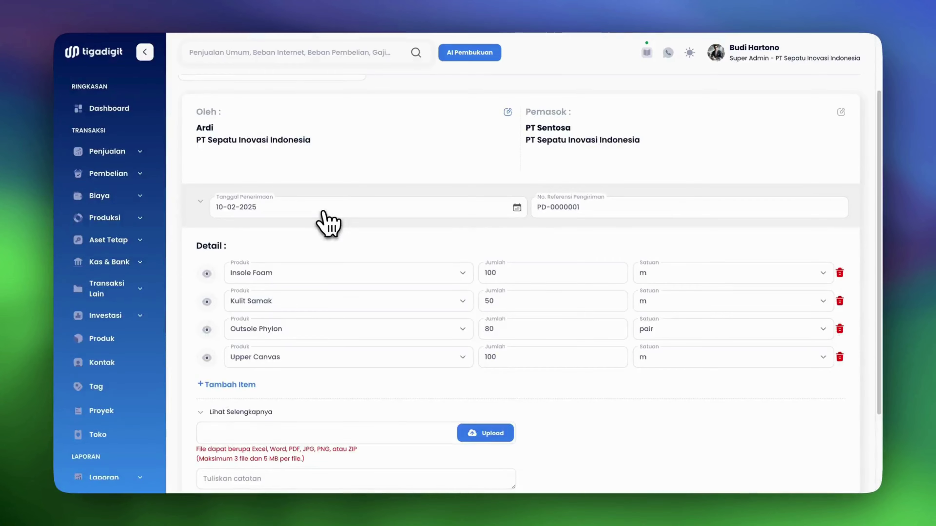
pyautogui.click(324, 212)
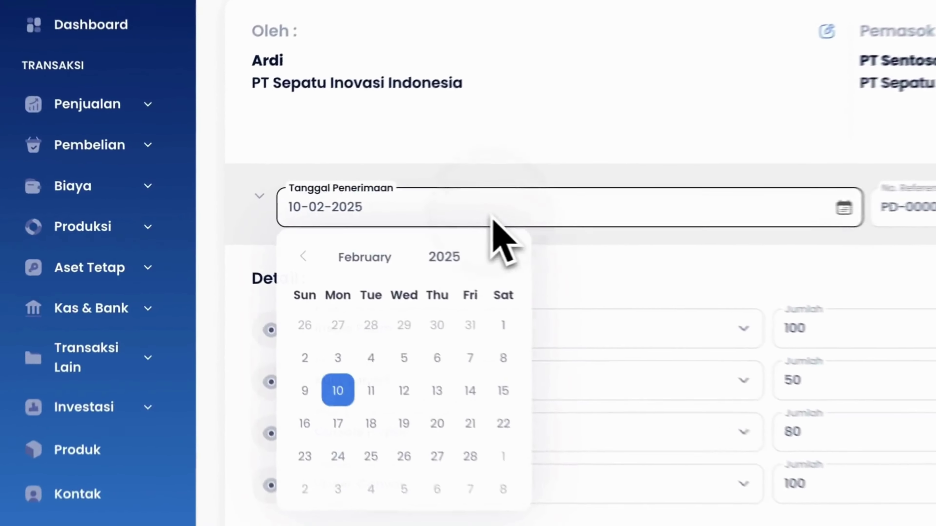
pyautogui.click(276, 239)
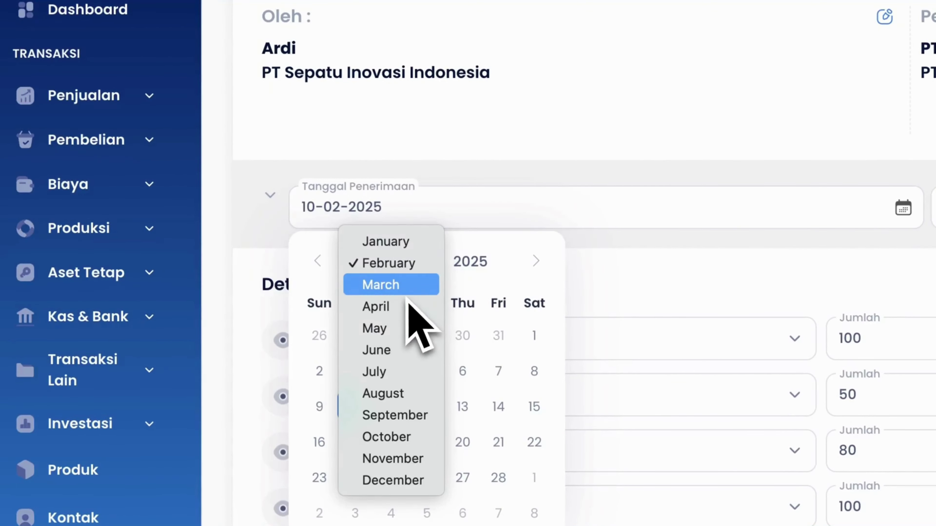
pyautogui.click(410, 284)
pyautogui.click(526, 341)
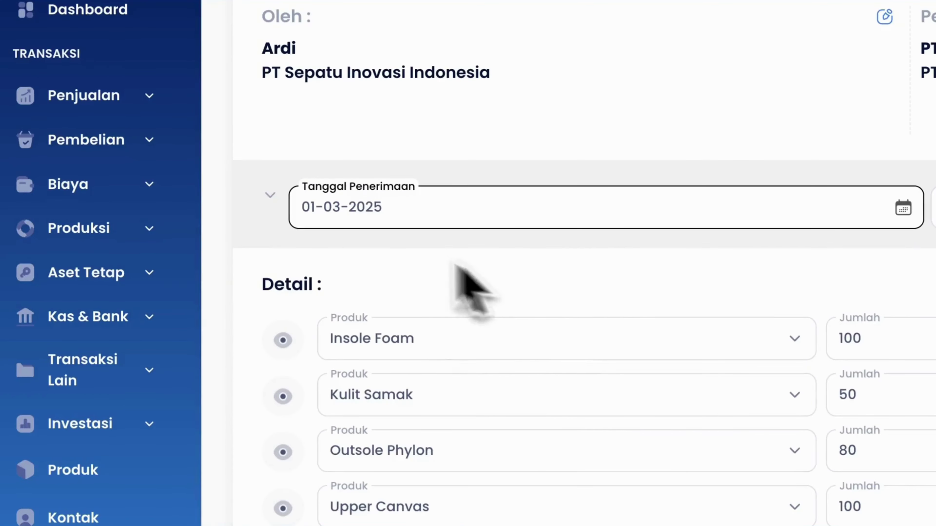
pyautogui.click(270, 195)
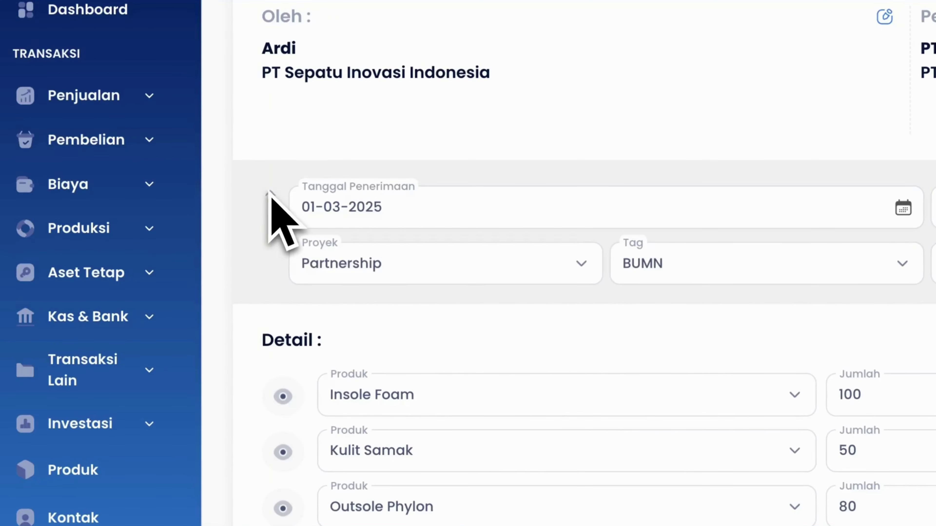
pyautogui.click(271, 194)
pyautogui.scroll(-5, 479, 302)
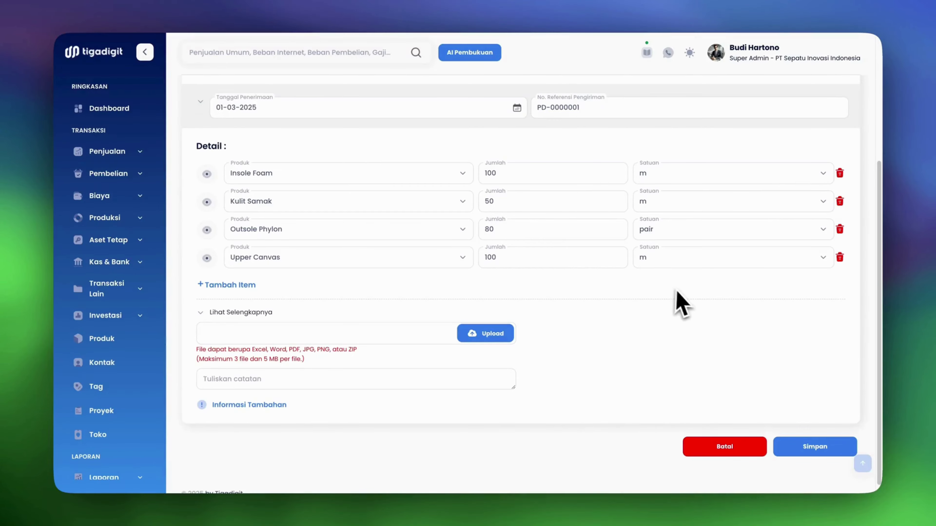
# Step: Save the goods receipt and examine its details and general journal entries
pyautogui.click(813, 446)
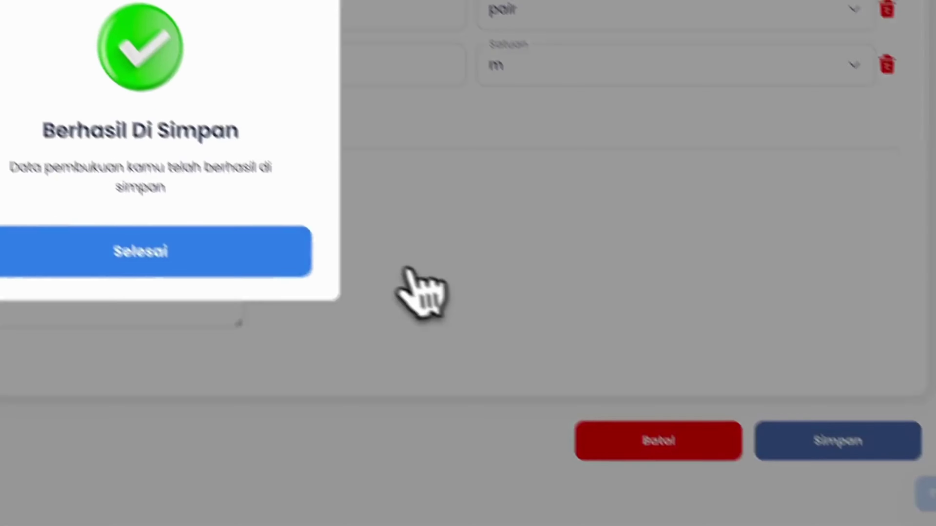
pyautogui.click(301, 254)
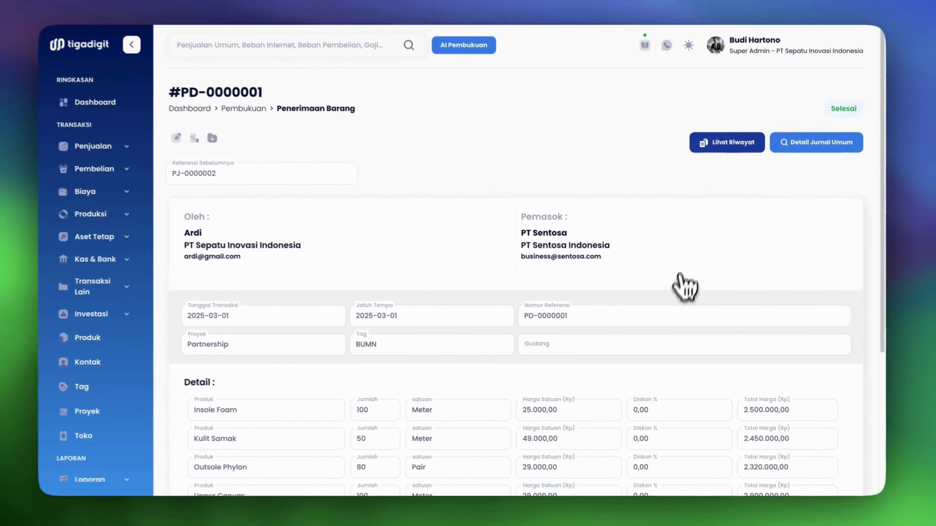
pyautogui.scroll(-5, 681, 277)
pyautogui.scroll(5, 681, 276)
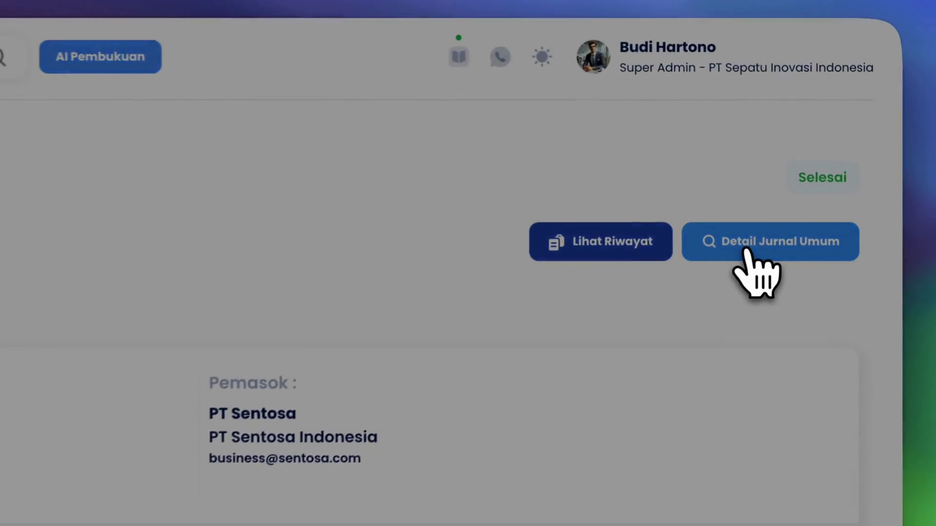
pyautogui.click(768, 200)
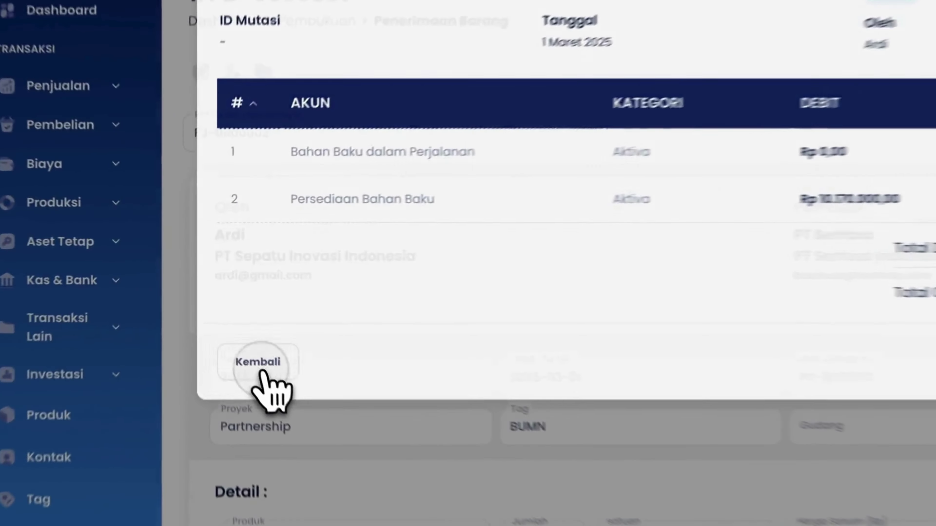
pyautogui.click(221, 310)
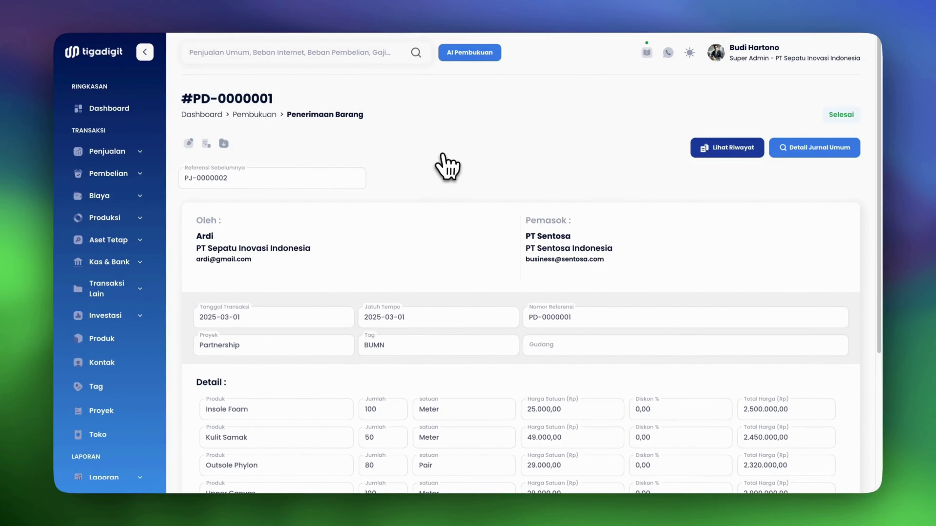
# Step: Switch to Canva and read the reference, billing status, dates and returned products in the Retur Pembelian example
pyautogui.press('super+Tab')
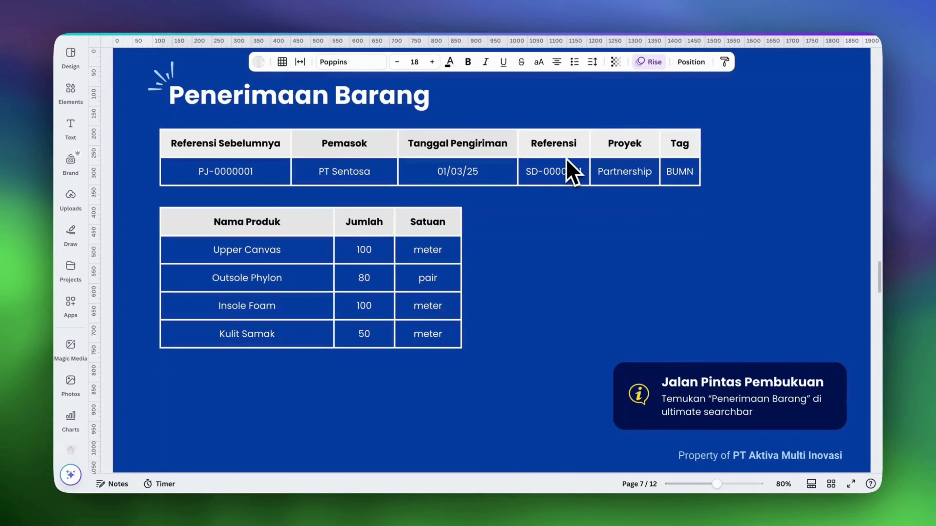
pyautogui.scroll(-10, 711, 268)
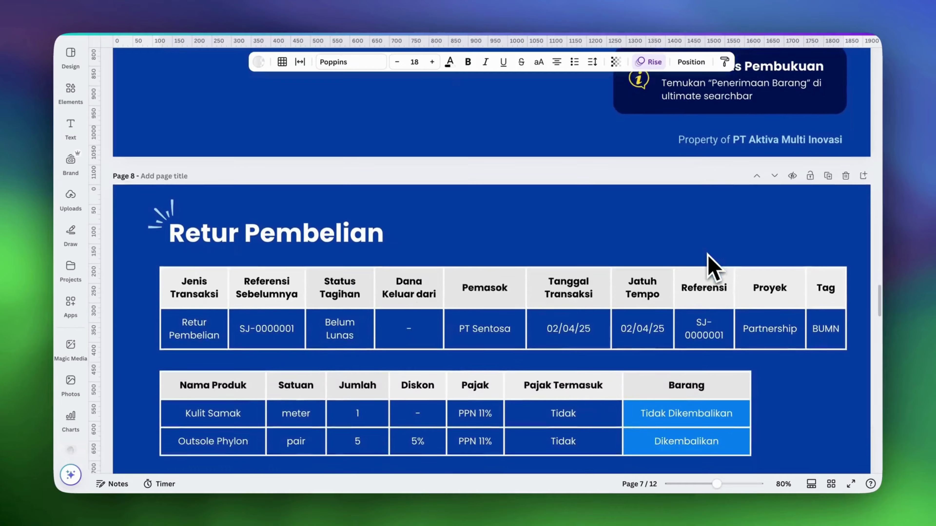
pyautogui.scroll(-4, 711, 267)
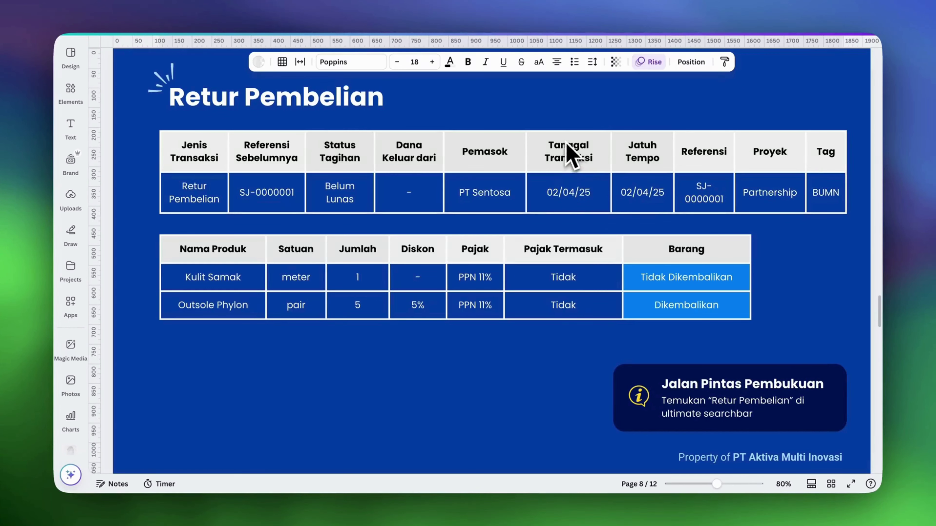
# Step: Switch back to Tigadigit and start a new Retur Pembelian transaction from the purchase return records
pyautogui.press('super+Tab')
pyautogui.press('super+Tab')
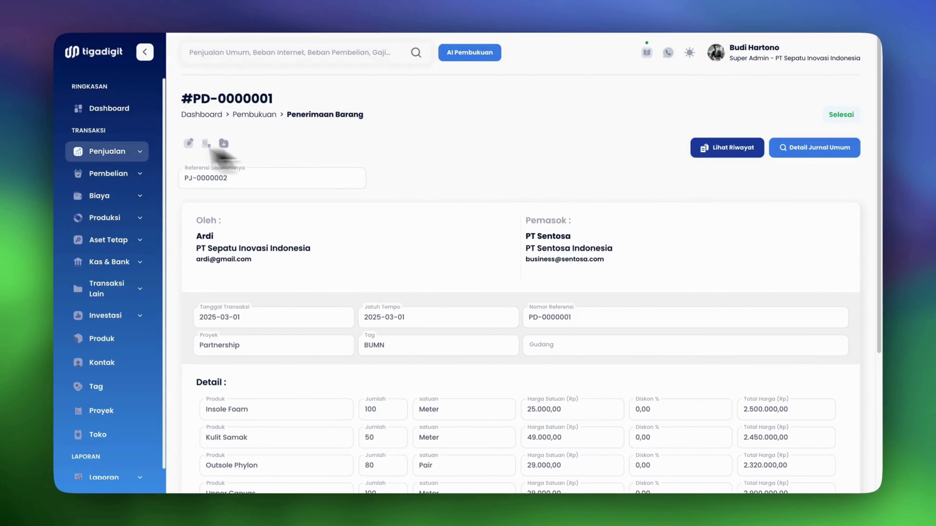
pyautogui.click(115, 174)
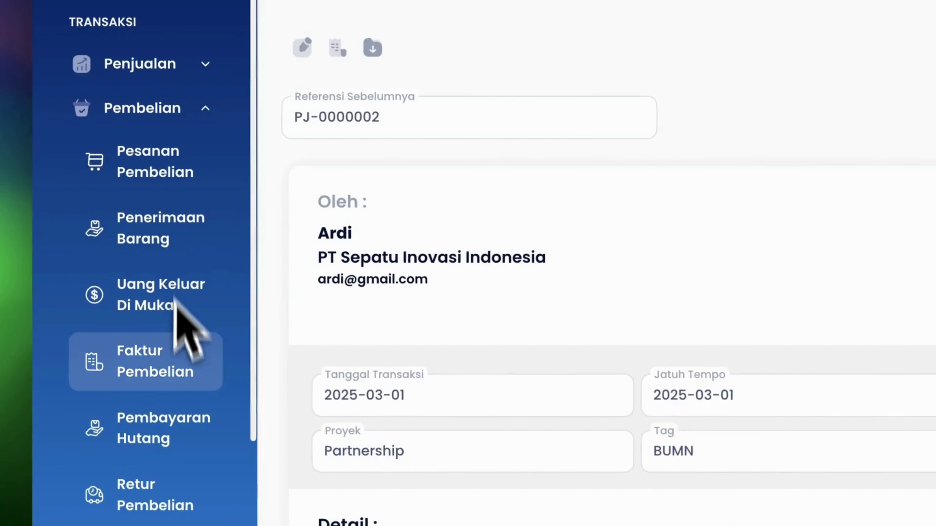
pyautogui.click(126, 378)
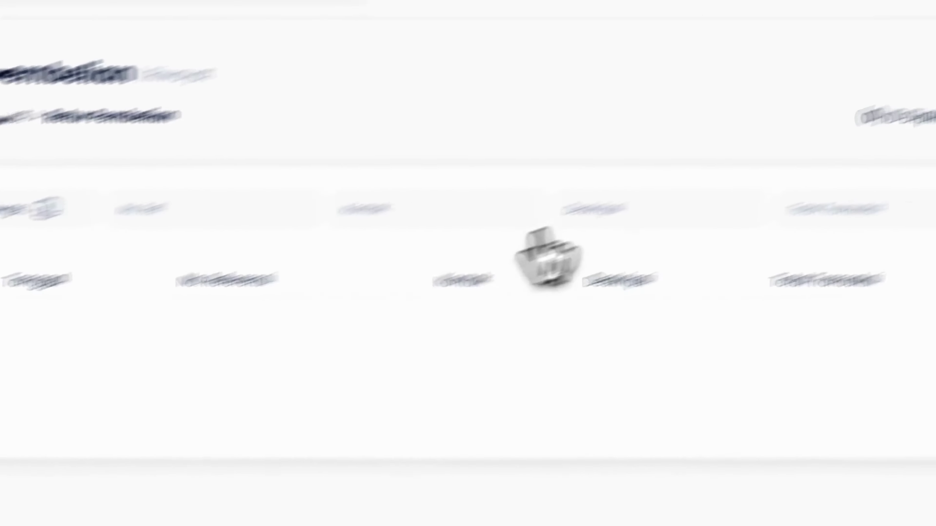
pyautogui.click(811, 214)
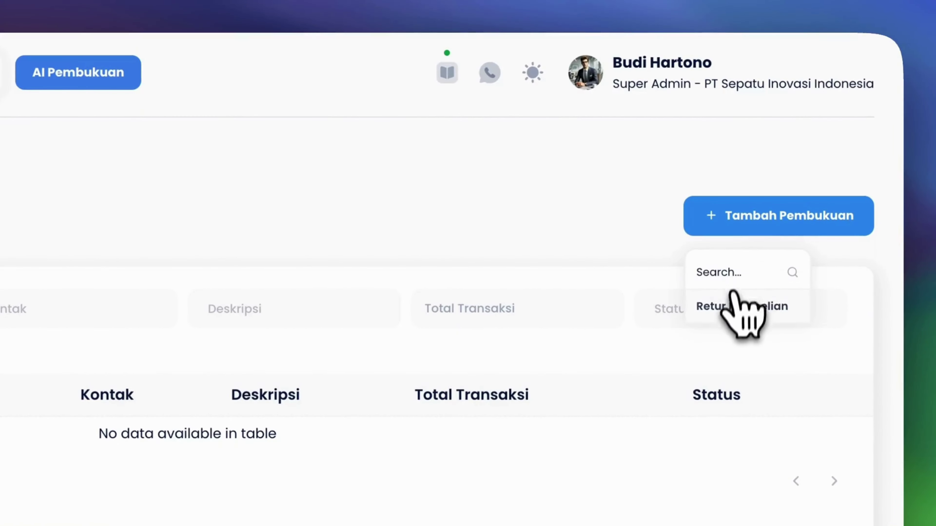
pyautogui.click(759, 297)
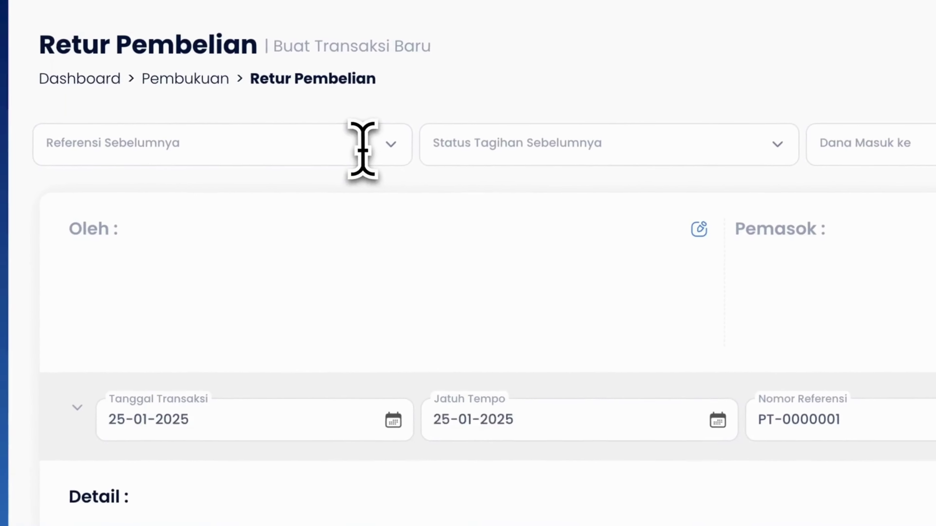
# Step: Reference invoice PJ-0000002 with products Kulit Samak and Outsole Phylon in the return, and set the previous billing status to Belum Lunas
pyautogui.click(364, 146)
pyautogui.click(346, 184)
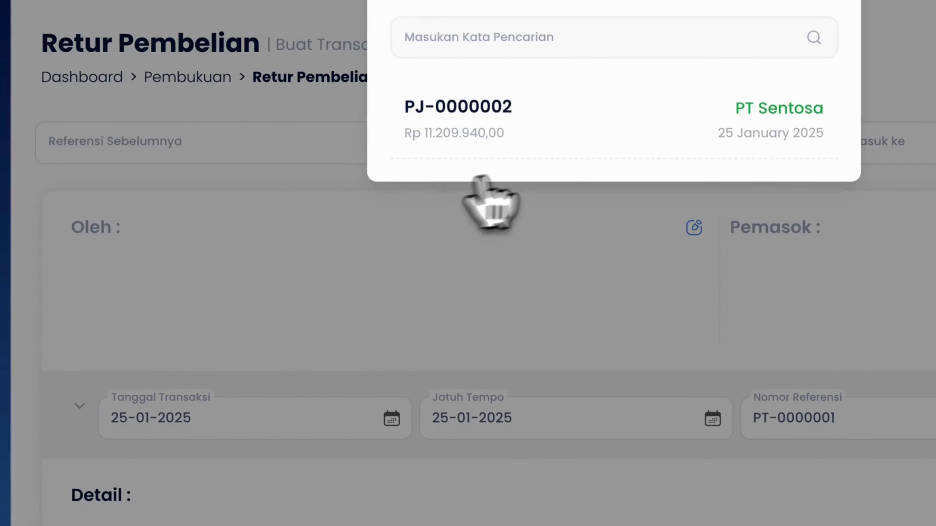
pyautogui.click(580, 131)
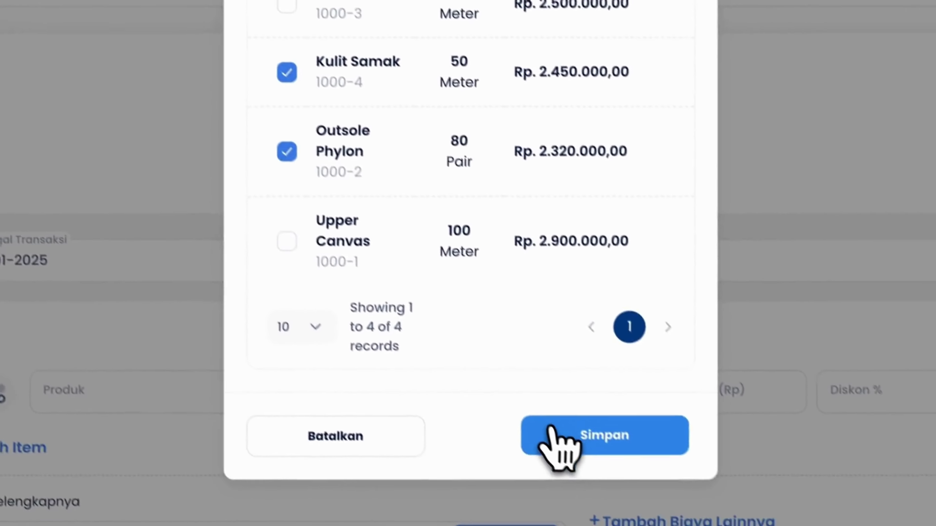
pyautogui.click(550, 431)
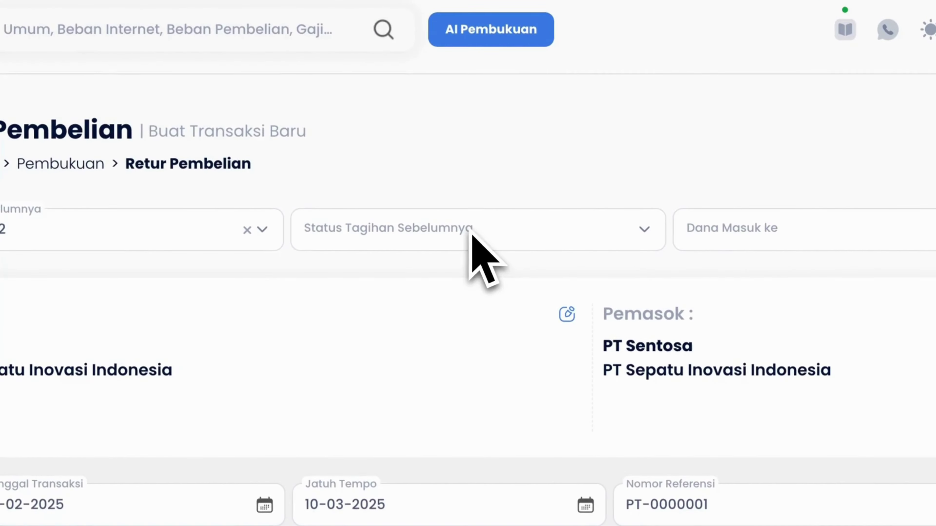
pyautogui.click(464, 240)
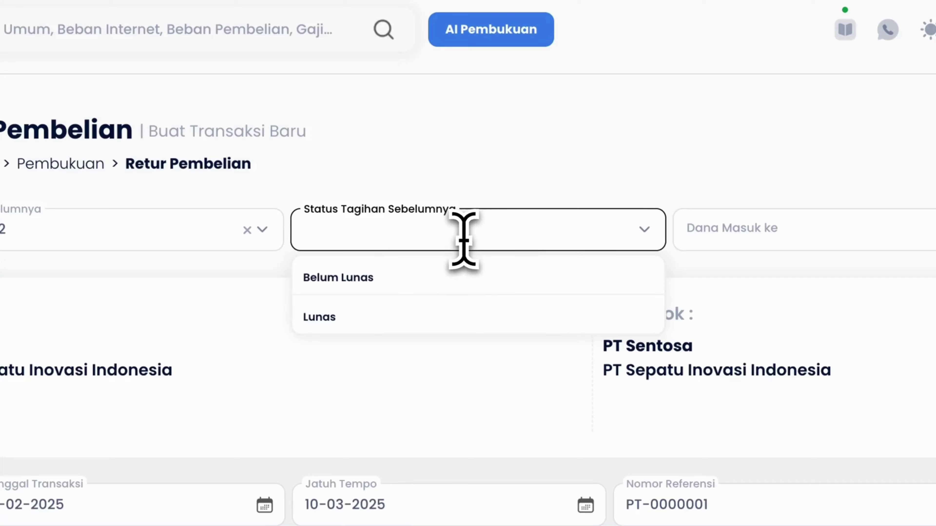
pyautogui.click(444, 279)
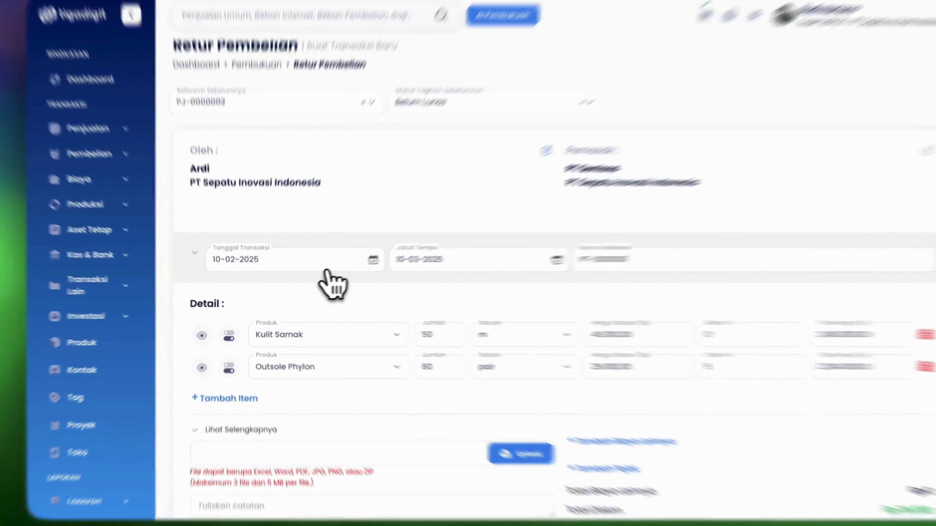
# Step: Check the return example in Canva, switch back to Tigadigit and set the return's Jatuh Tempo to 02-04-2025
pyautogui.click(306, 293)
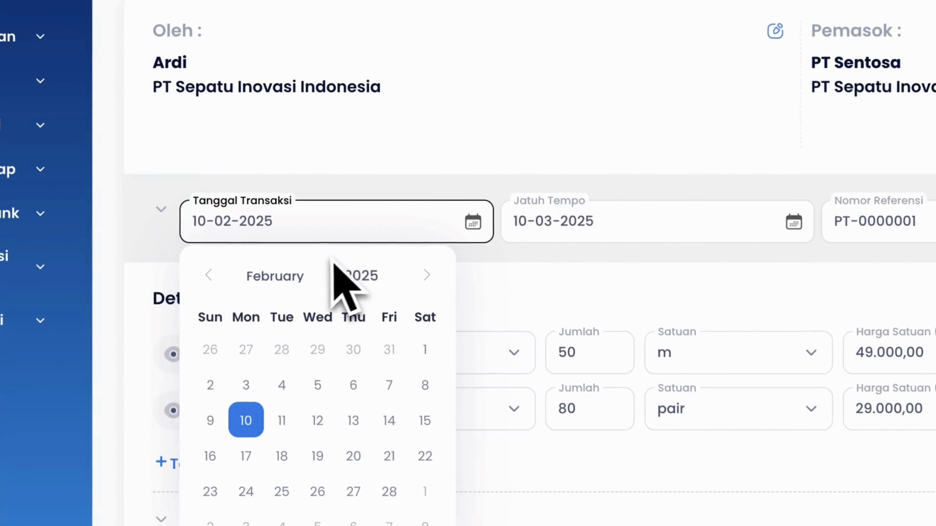
pyautogui.press('super+Tab')
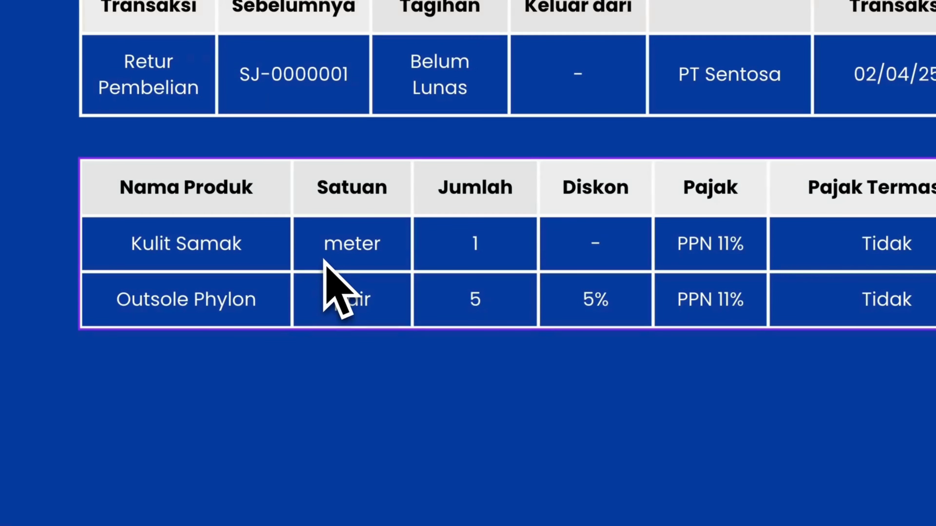
pyautogui.press('super+Tab')
pyautogui.click(332, 286)
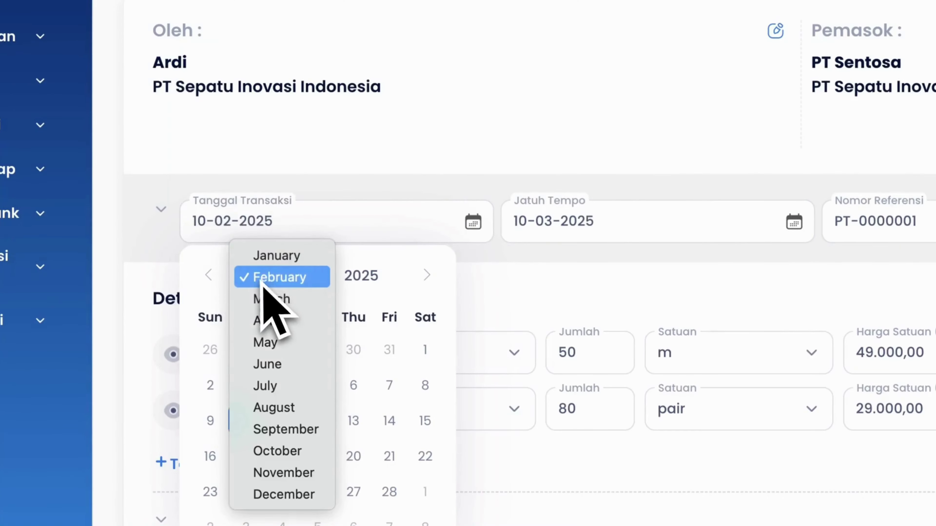
pyautogui.click(705, 270)
pyautogui.click(678, 230)
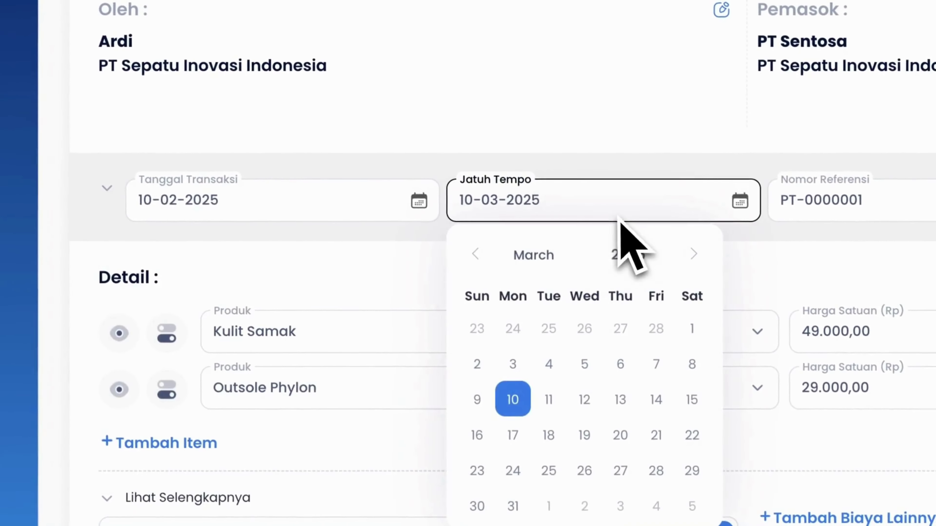
pyautogui.click(573, 263)
pyautogui.click(549, 275)
pyautogui.click(584, 329)
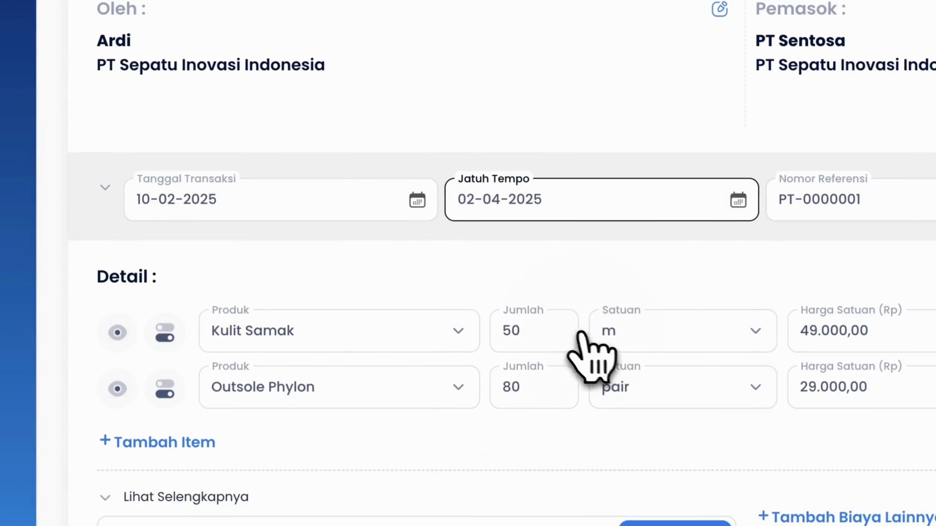
# Step: Set the return's Tanggal Transaksi to 02-04-2025
pyautogui.click(284, 200)
pyautogui.click(233, 253)
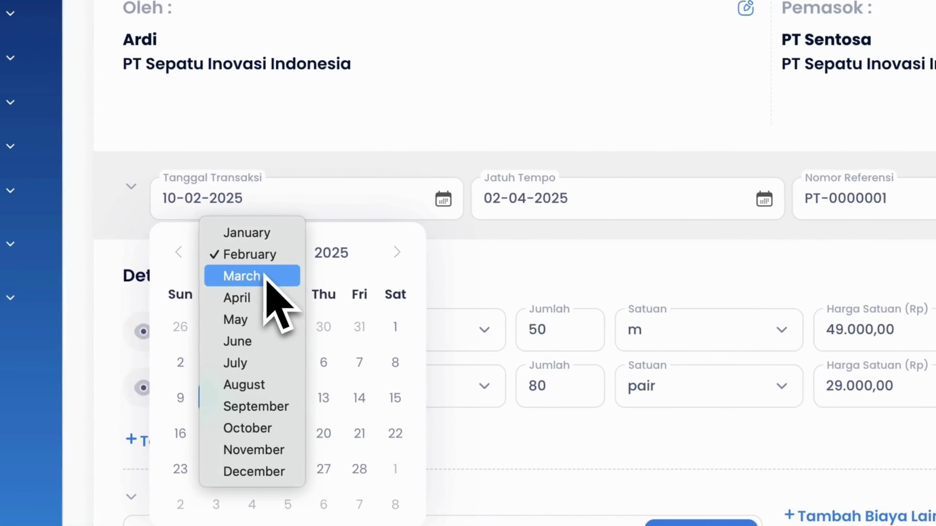
pyautogui.click(262, 298)
pyautogui.click(289, 328)
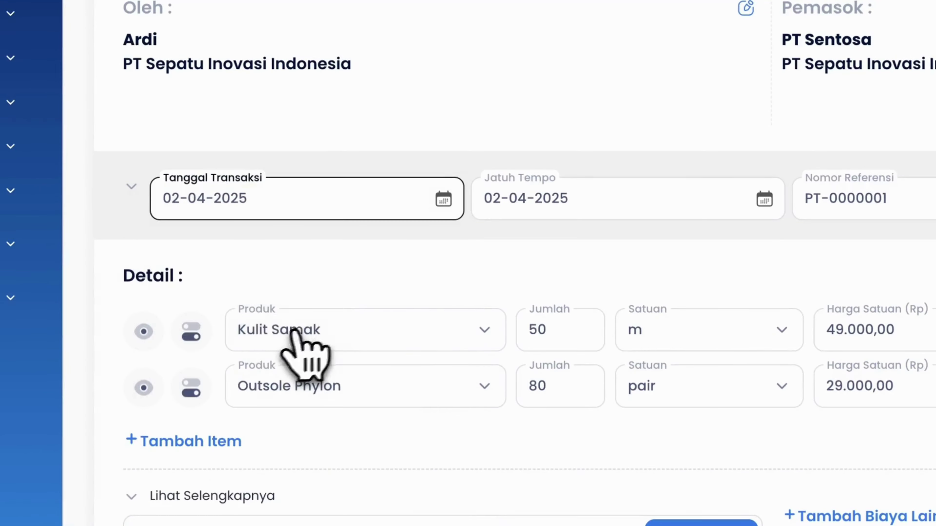
# Step: Set the returned quantities to 1 for Kulit Samak and 5 for Outsole Phylon
pyautogui.scroll(-4, 432, 324)
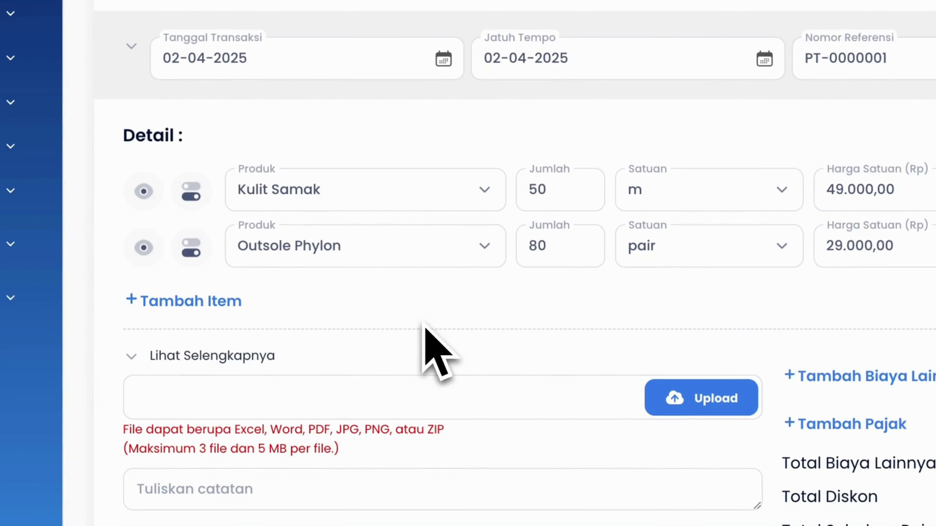
pyautogui.click(538, 202)
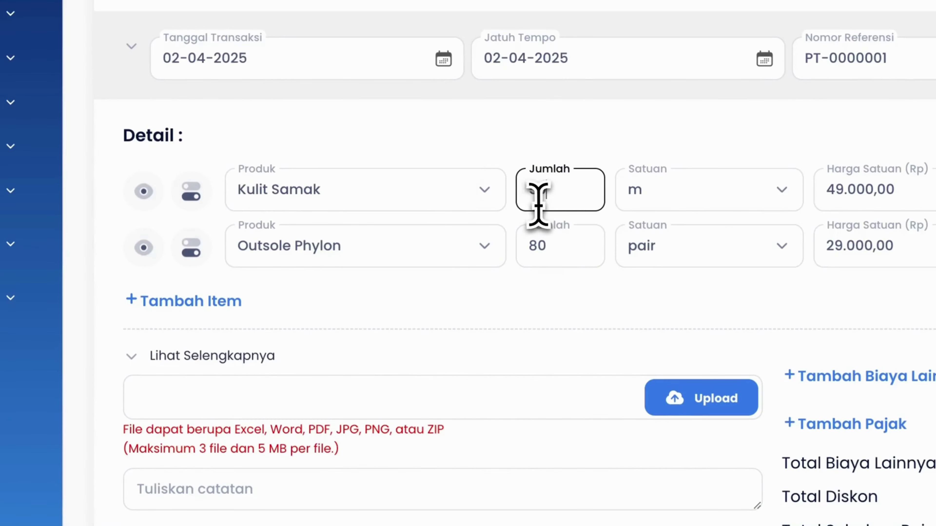
pyautogui.write('1')
pyautogui.click(553, 254)
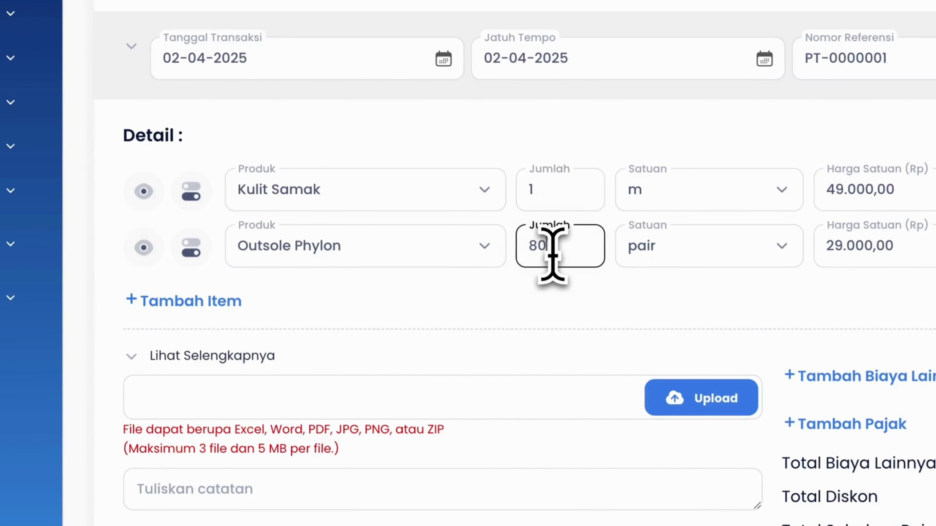
pyautogui.write('5')
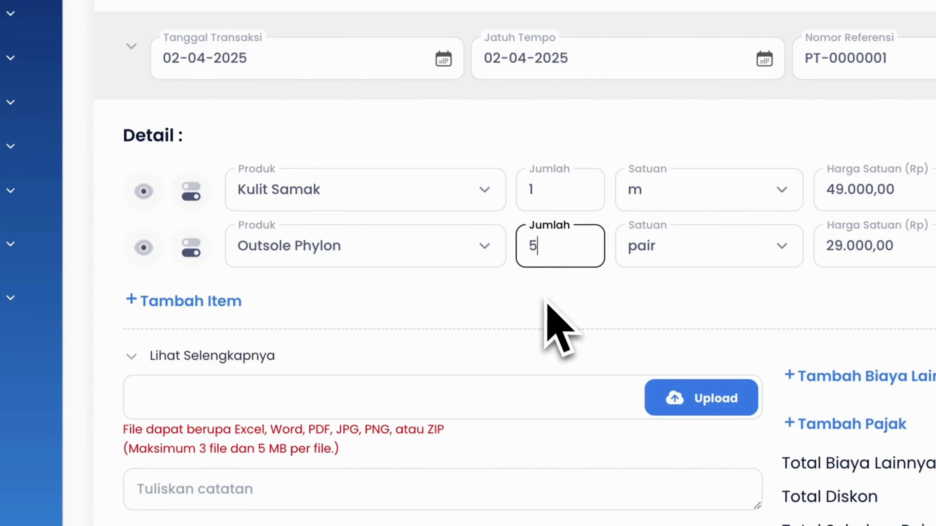
pyautogui.click(558, 321)
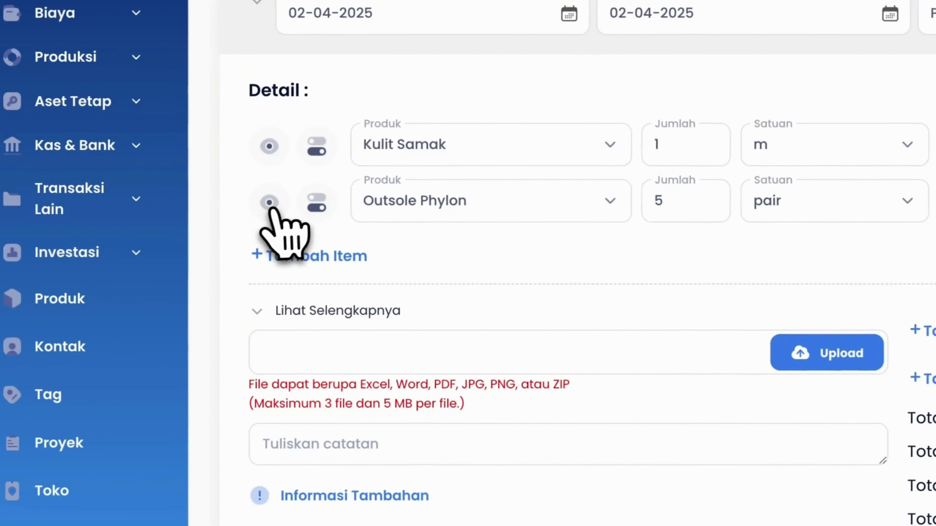
# Step: Examine the Outsole Phylon item details, compare them with the Barang column of the Canva example, and close them without changes
pyautogui.click(273, 204)
pyautogui.scroll(-1, 607, 302)
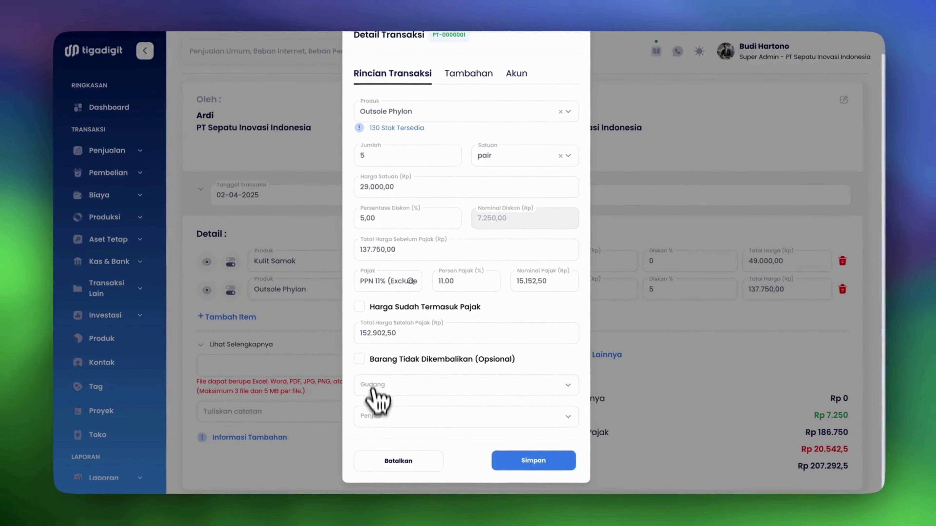
pyautogui.press('super+Tab')
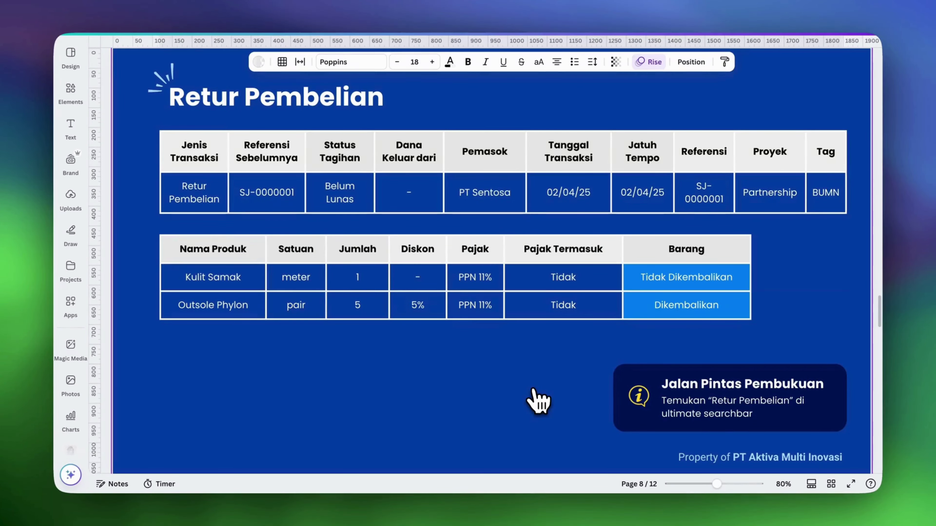
pyautogui.press('super+Tab')
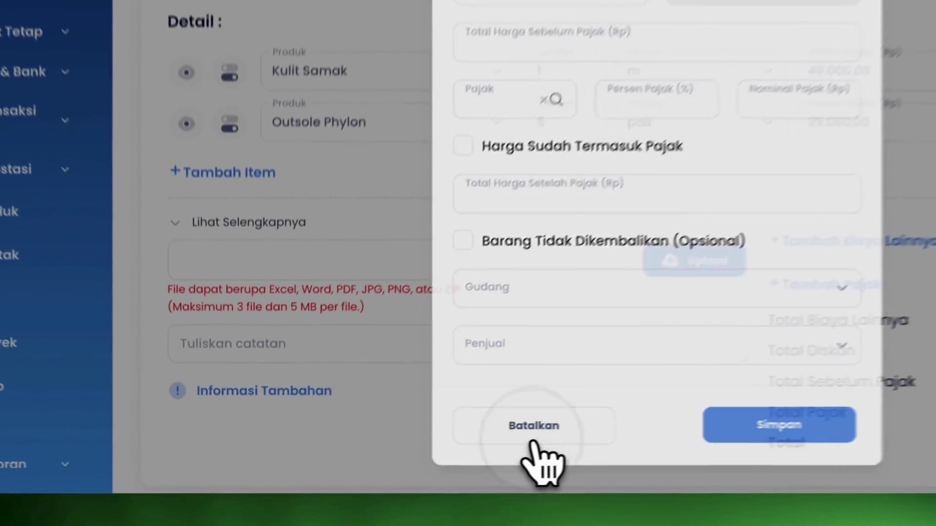
pyautogui.click(398, 465)
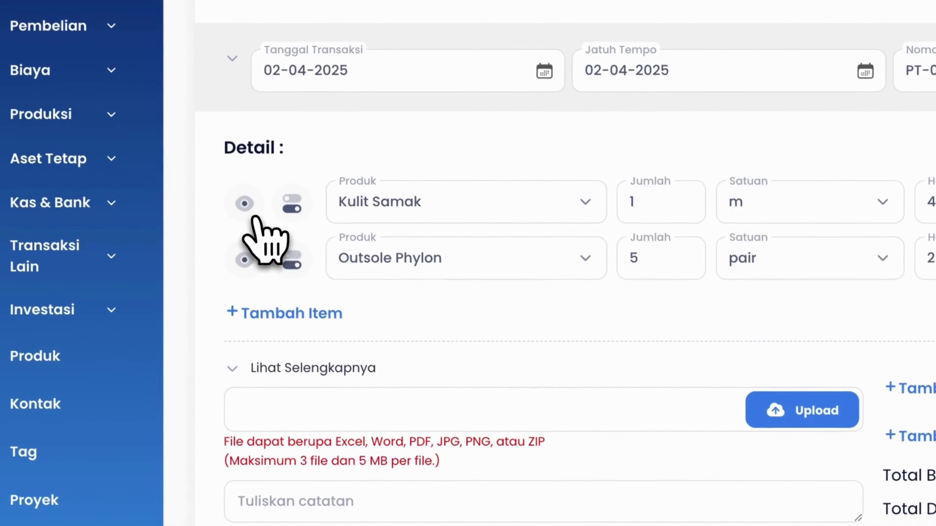
# Step: Mark the Kulit Samak item as Barang Tidak Dikembalikan in its transaction details
pyautogui.click(257, 217)
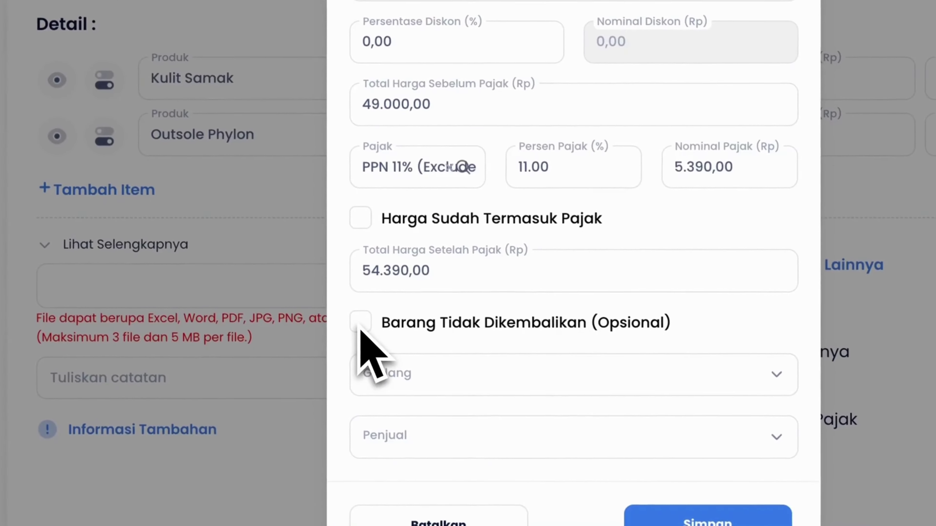
pyautogui.click(372, 330)
pyautogui.scroll(-3, 567, 334)
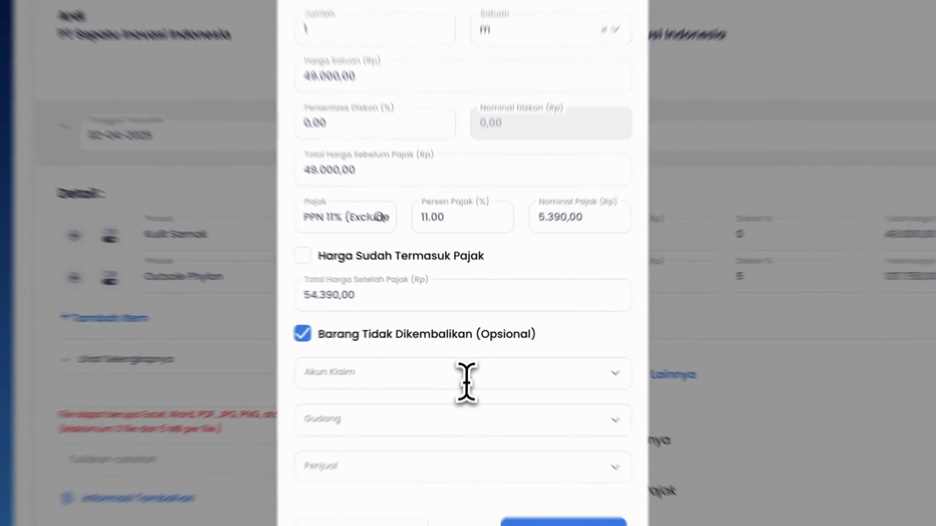
# Step: Choose Beban Penyesuaian Persediaan - 61033 as the Akun Klaim for Kulit Samak and save the purchase return
pyautogui.click(456, 359)
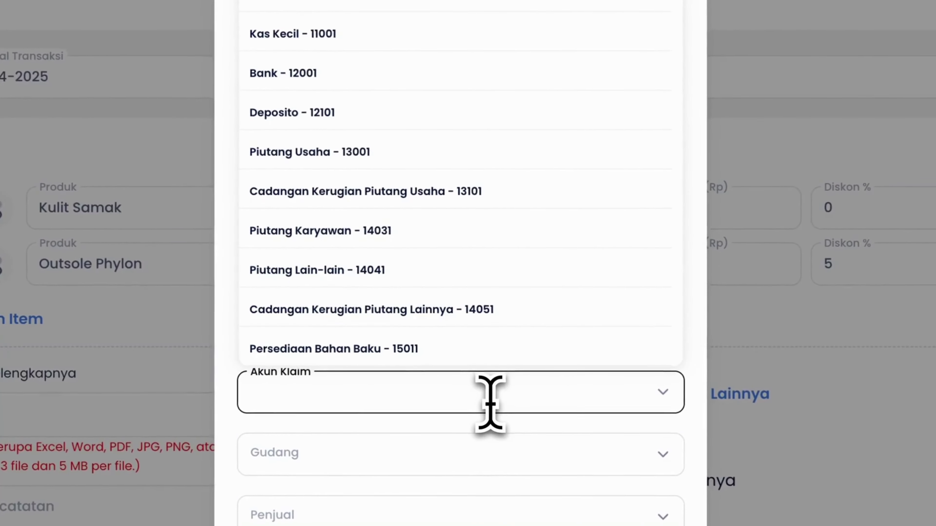
pyautogui.click(464, 234)
pyautogui.click(425, 165)
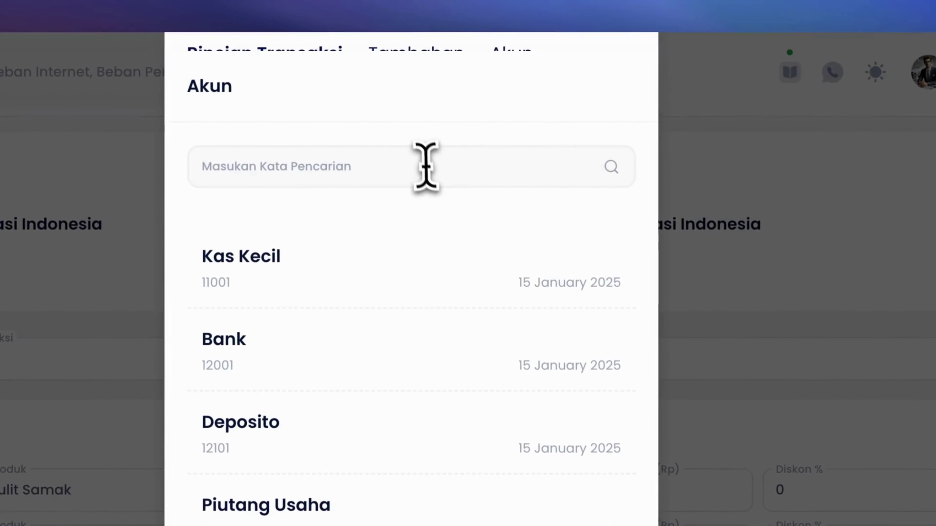
pyautogui.write('cacat')
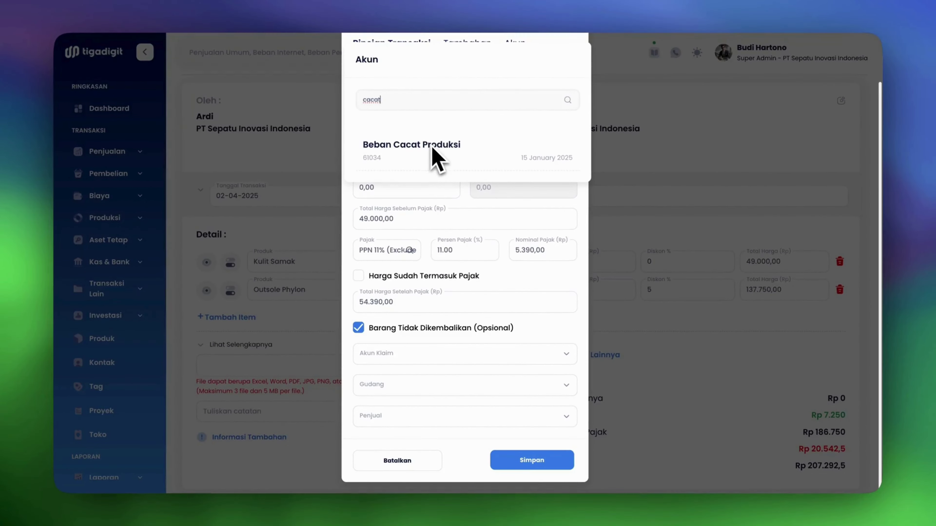
pyautogui.press('BackSpace')
pyautogui.press('BackSpace')
pyautogui.press('BackSpace')
pyautogui.press('BackSpace')
pyautogui.press('BackSpace')
pyautogui.write('penye')
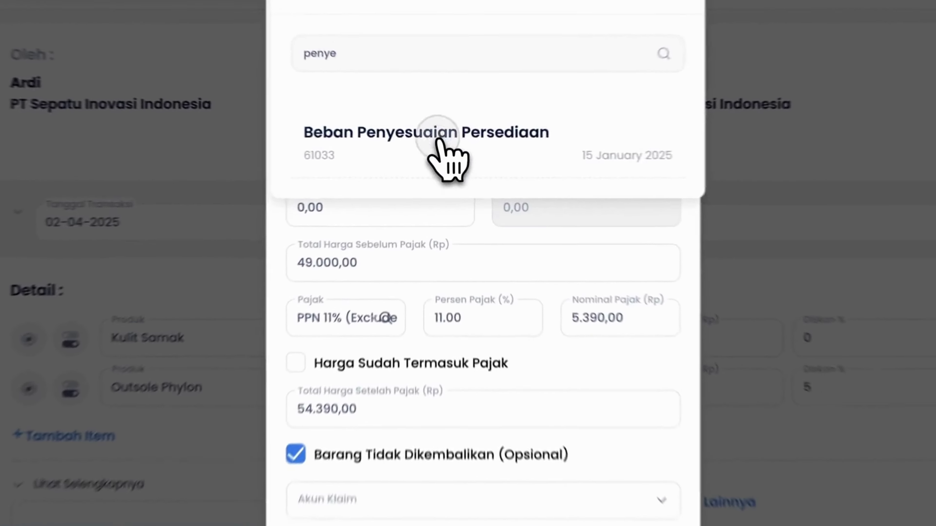
pyautogui.click(450, 144)
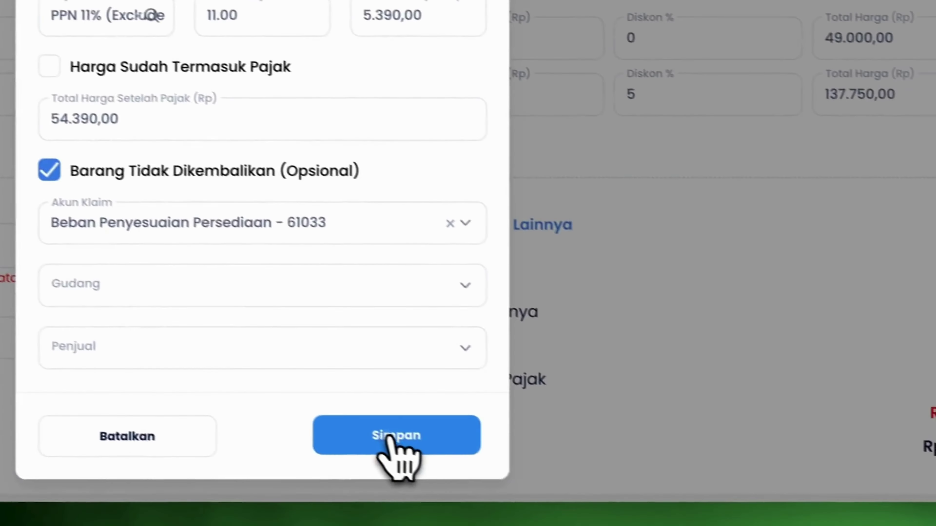
pyautogui.click(391, 437)
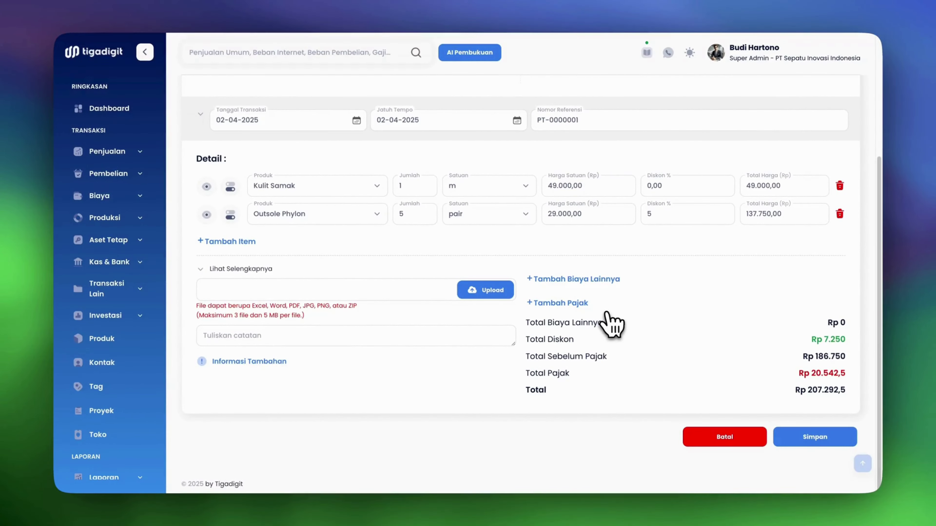
pyautogui.click(814, 439)
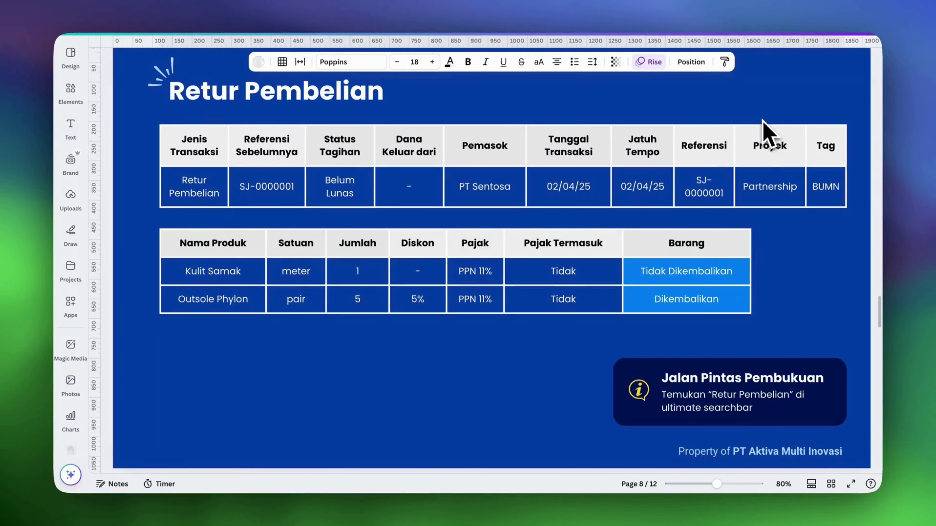
# Step: Read the status, account, dates, products and extra costs in Canva's Faktur Pembelian (Lunas) example, and switch back to Tigadigit
pyautogui.scroll(-10, 762, 120)
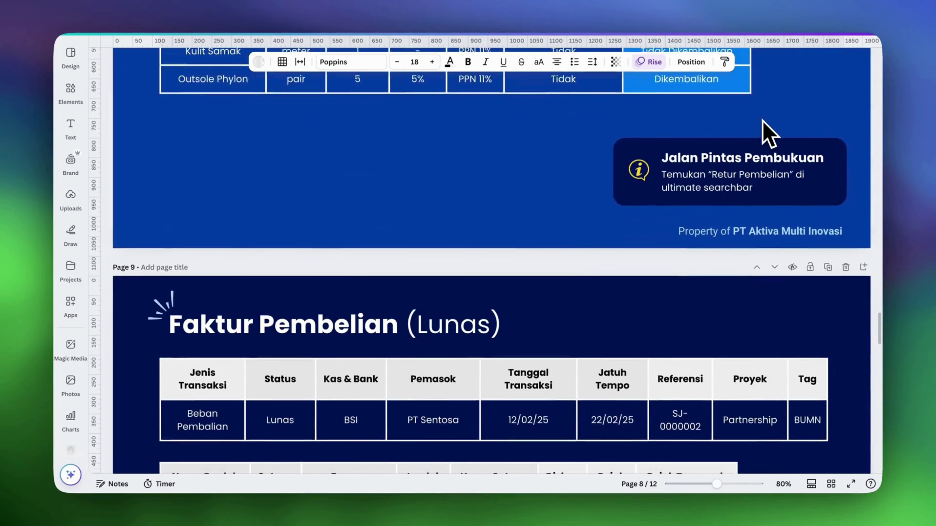
pyautogui.scroll(-2, 762, 120)
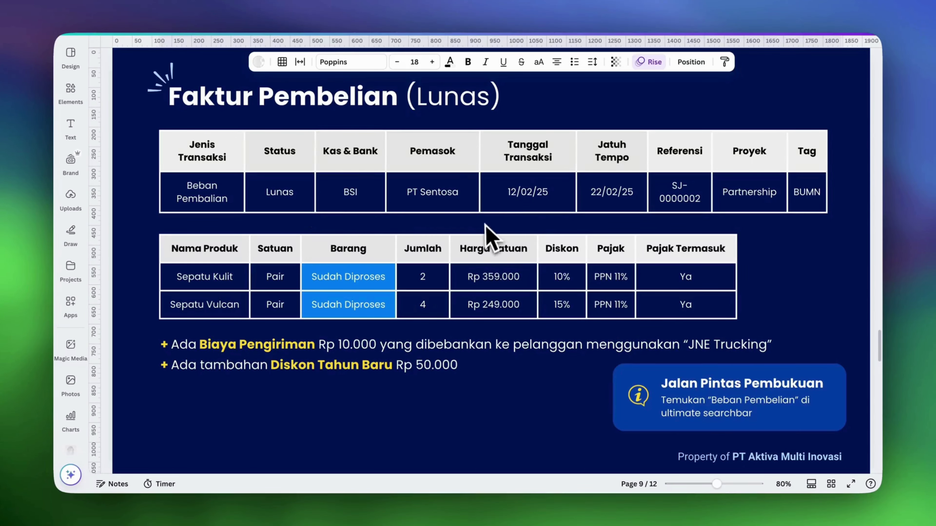
pyautogui.press('super+Tab')
pyautogui.press('super+Tab')
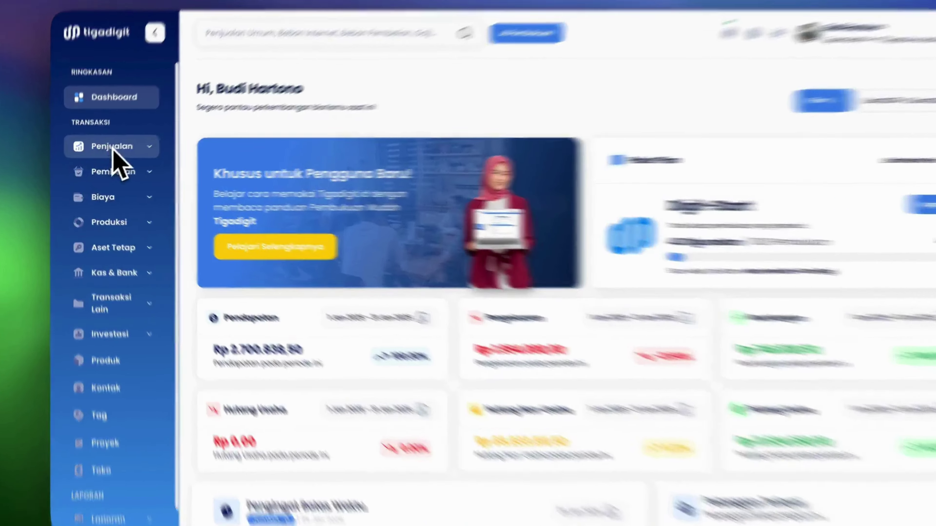
# Step: Search for Beban Pembelian, start a new transaction of that type and set its status to Lunas
pyautogui.click(110, 174)
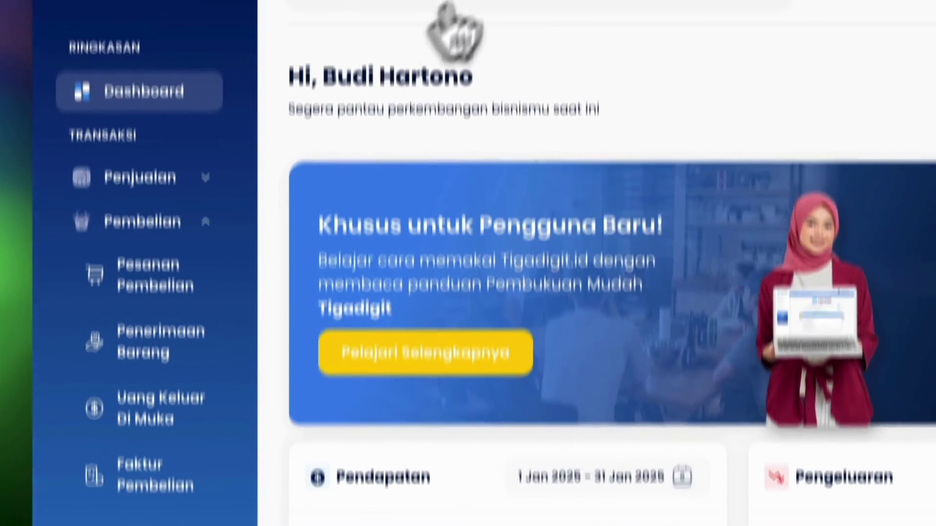
pyautogui.click(476, 50)
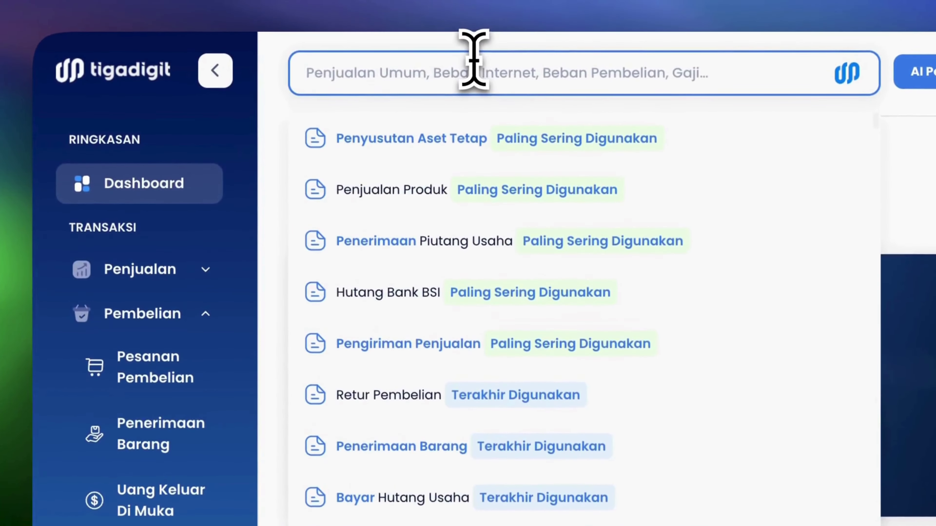
pyautogui.write('Beban Pembel')
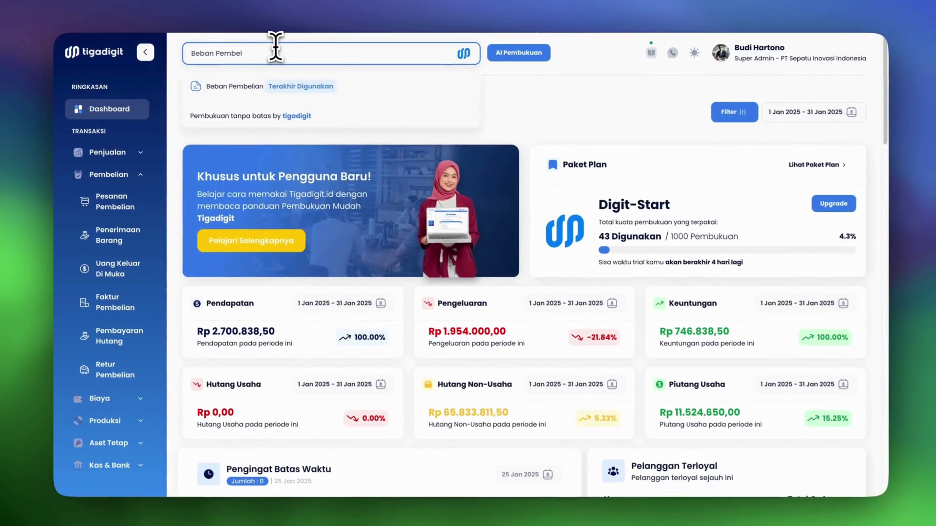
pyautogui.press('BackSpace')
pyautogui.press('BackSpace')
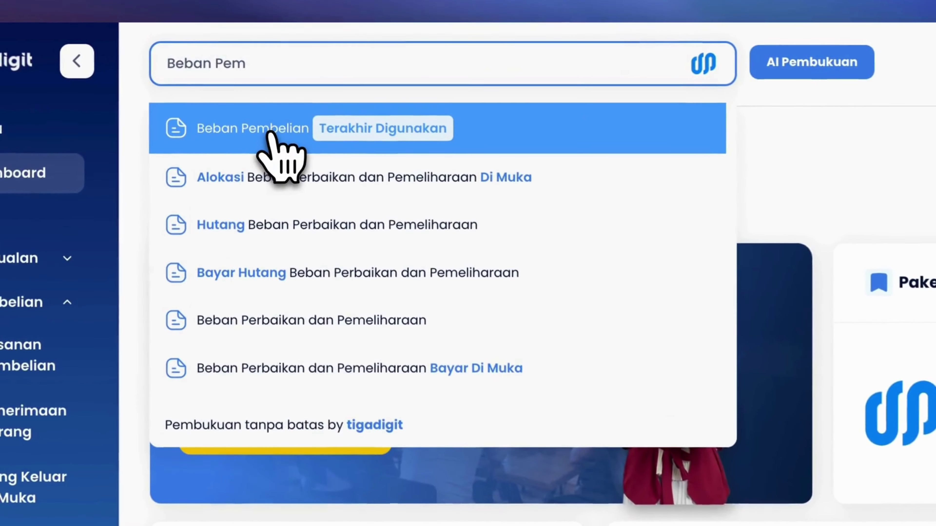
pyautogui.click(276, 74)
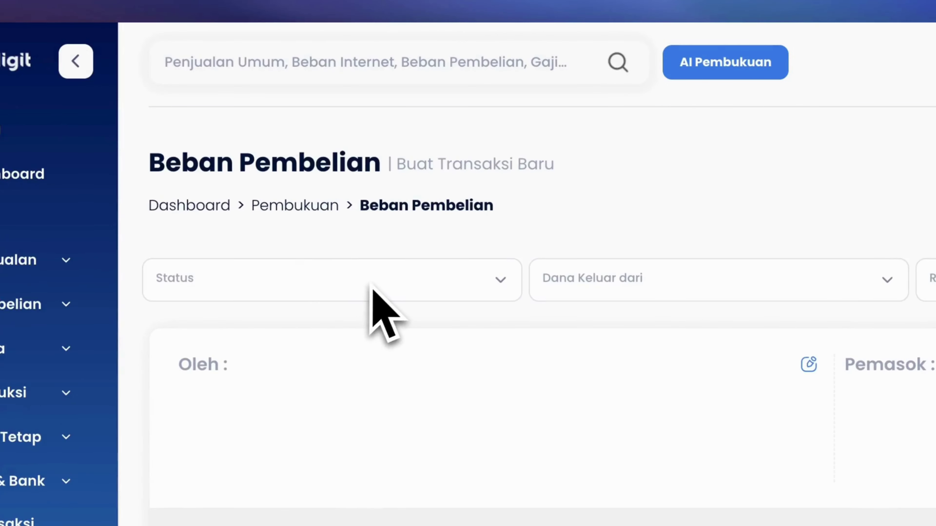
pyautogui.click(458, 282)
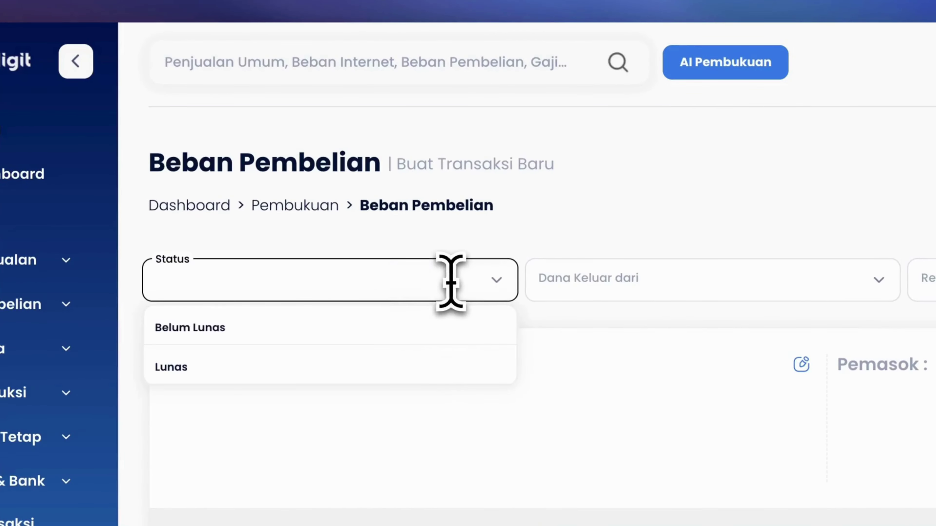
pyautogui.click(392, 364)
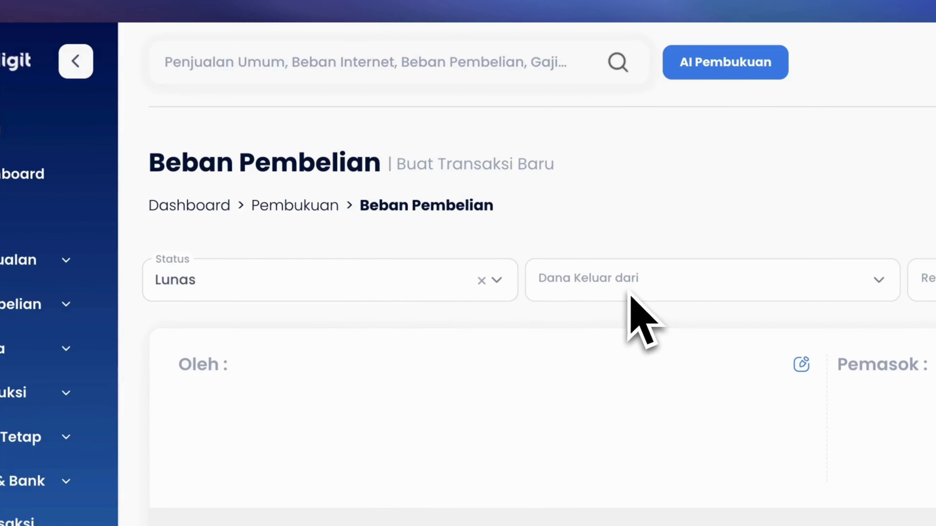
# Step: Check the Kas & Bank account in Canva's Faktur Pembelian (Lunas) example, switch back to Tigadigit and set Dana Keluar dari to BSI
pyautogui.press('super+Tab')
pyautogui.press('super+Tab')
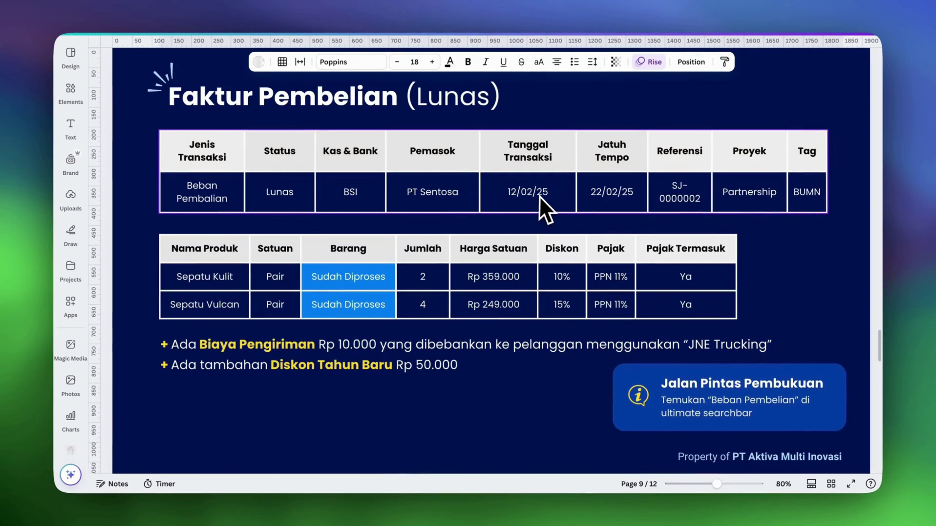
pyautogui.press('super+Tab')
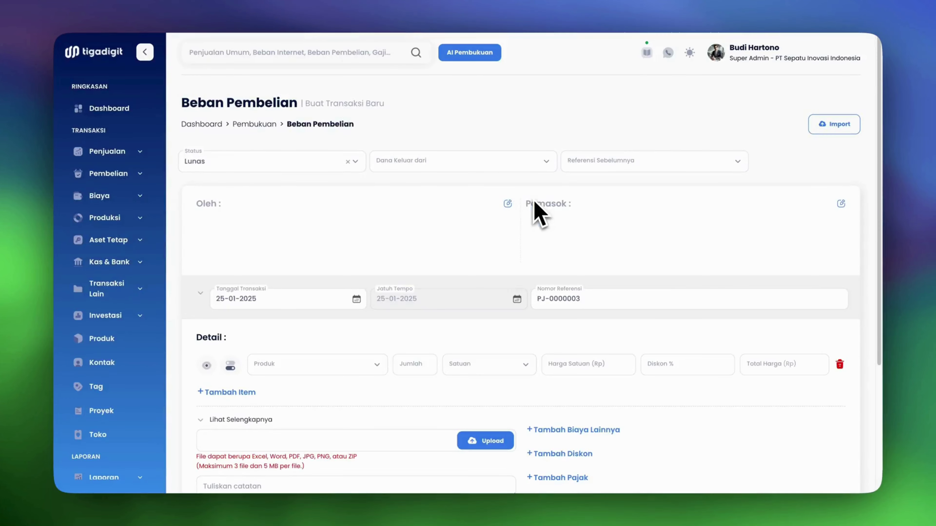
pyautogui.click(415, 166)
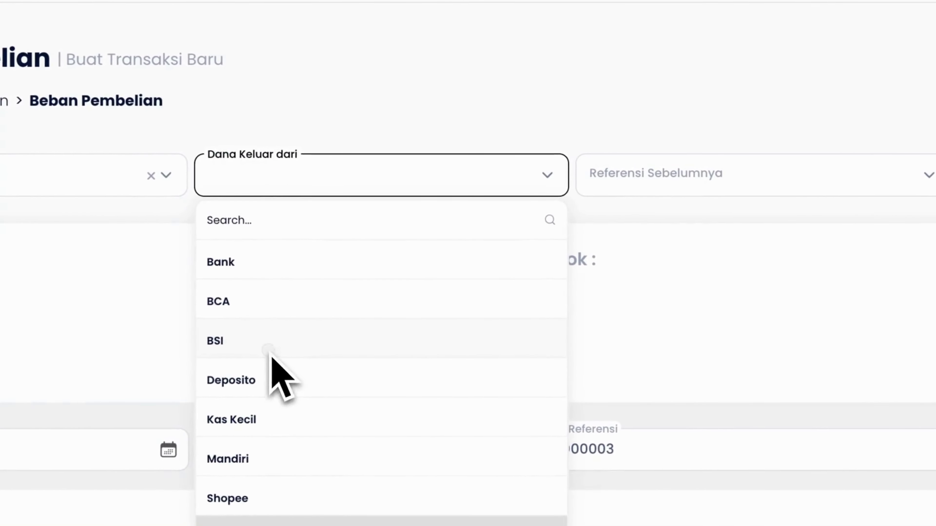
pyautogui.click(269, 351)
# Step: Choose the PT Sepatu Inovasi Indonesia contact as Oleh and PT Sentosa as Pemasok for the purchase
pyautogui.click(294, 268)
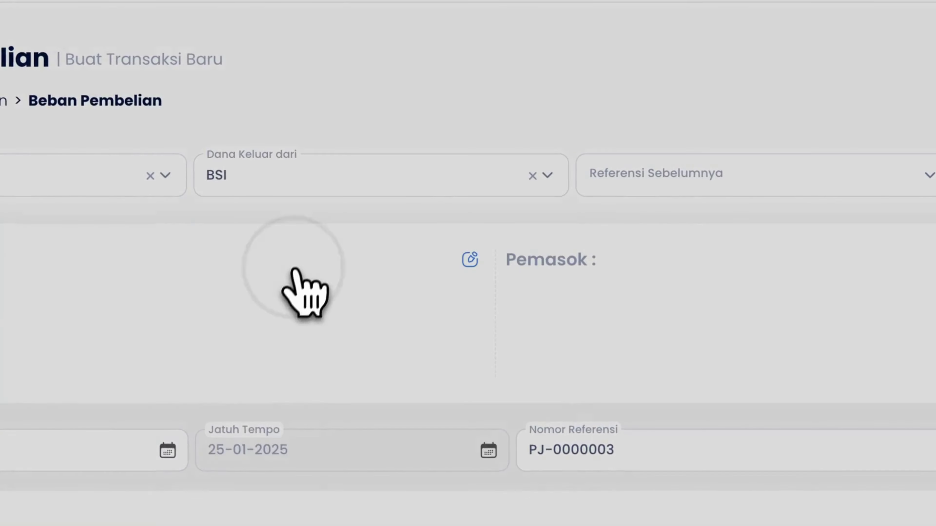
pyautogui.click(363, 190)
pyautogui.click(680, 319)
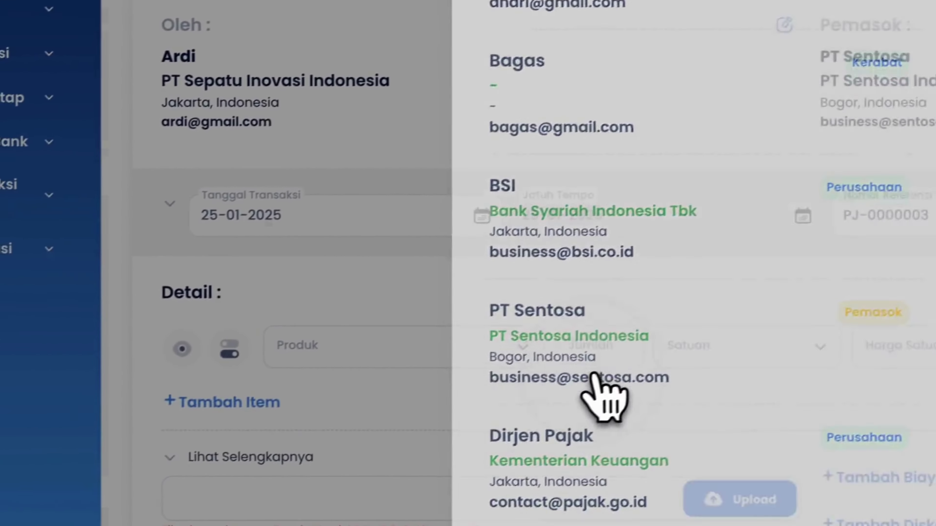
pyautogui.click(602, 393)
# Step: Set the Tanggal Transaksi of the purchase to 12-02-2025
pyautogui.click(292, 221)
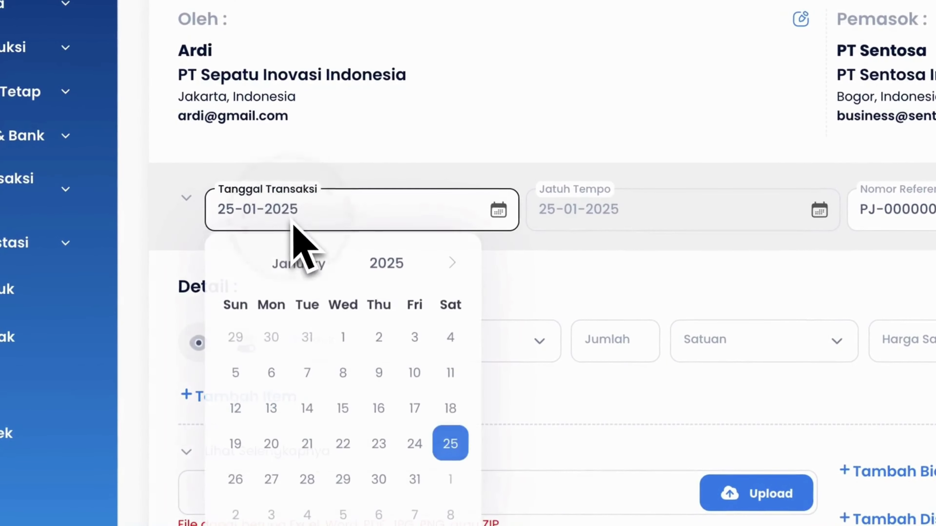
pyautogui.click(298, 264)
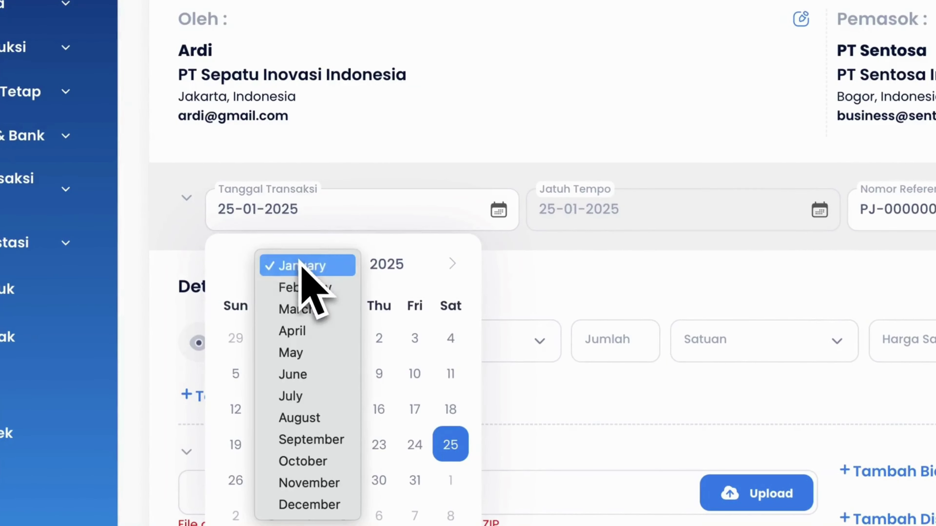
pyautogui.click(307, 286)
pyautogui.click(337, 408)
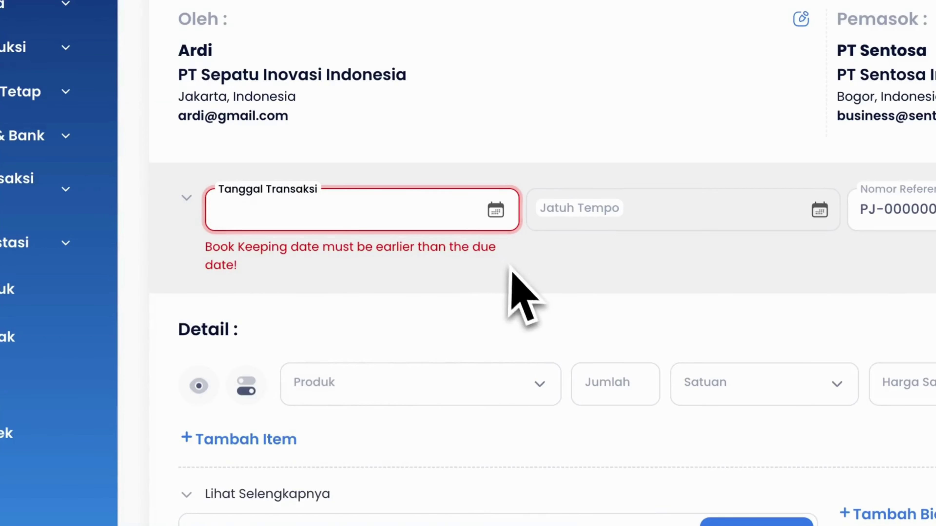
pyautogui.click(438, 223)
pyautogui.click(342, 406)
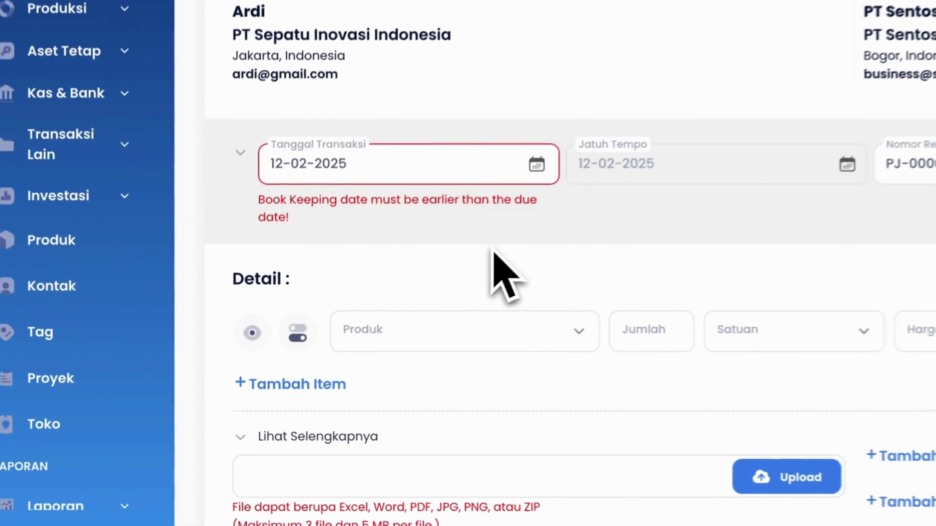
pyautogui.click(317, 305)
pyautogui.click(403, 359)
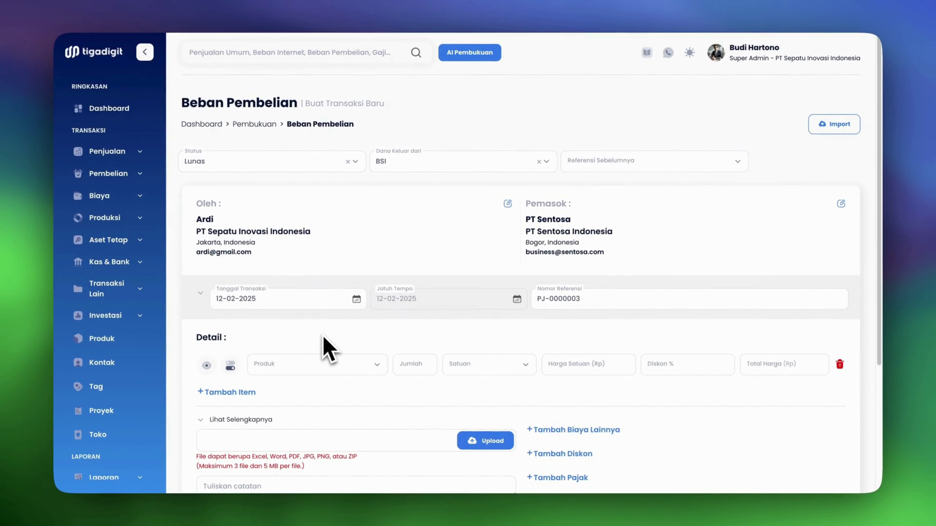
# Step: Check the example in Canva, switch back to Tigadigit and assign Proyek Partnership and Tag BUMN to the transaction
pyautogui.scroll(-3, 327, 348)
pyautogui.press('super+Tab')
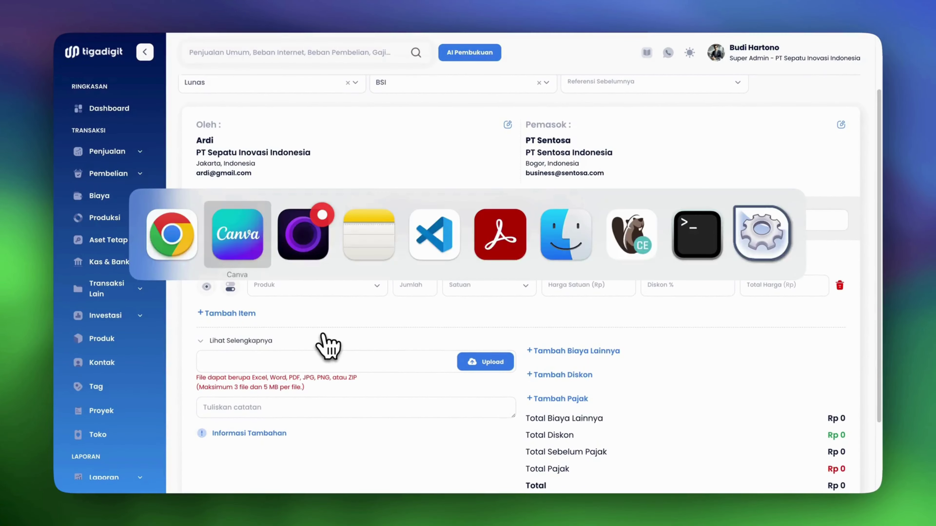
pyautogui.press('super+Tab')
pyautogui.click(256, 226)
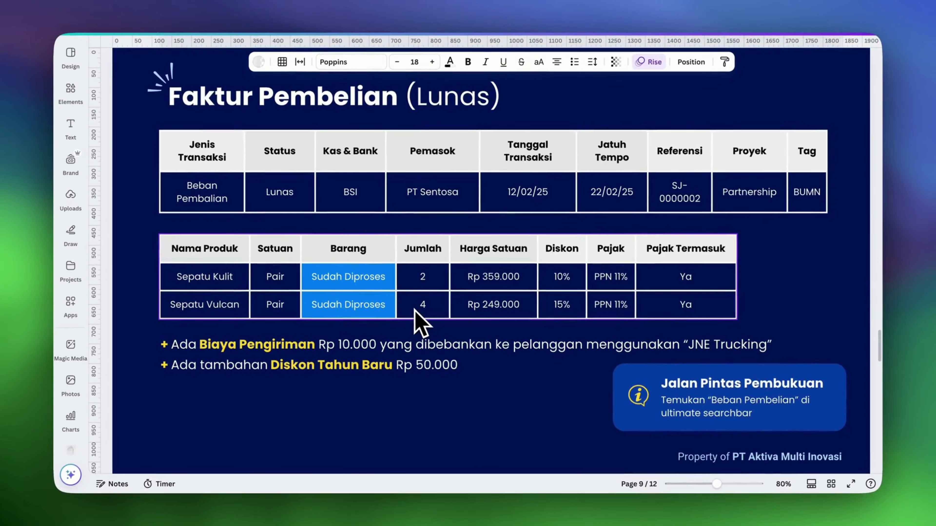
pyautogui.press('super+Tab')
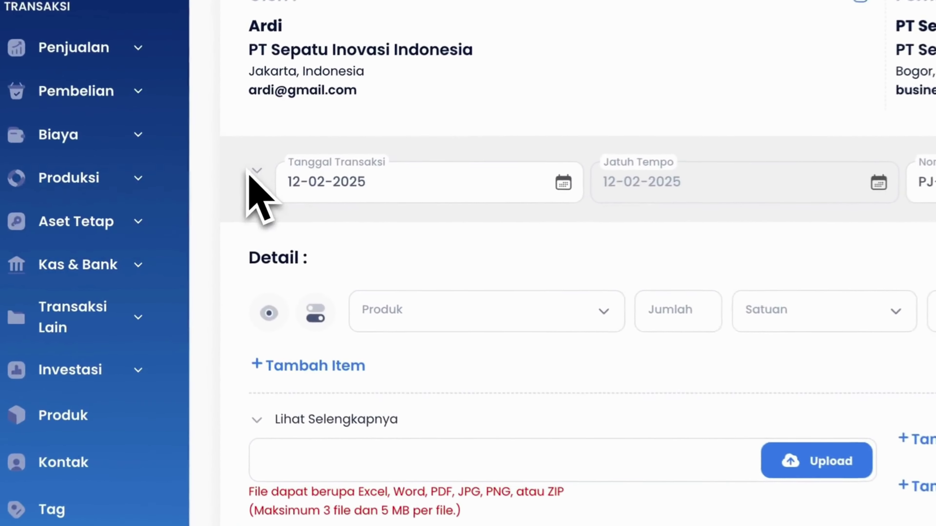
pyautogui.click(200, 213)
pyautogui.click(249, 255)
pyautogui.click(368, 363)
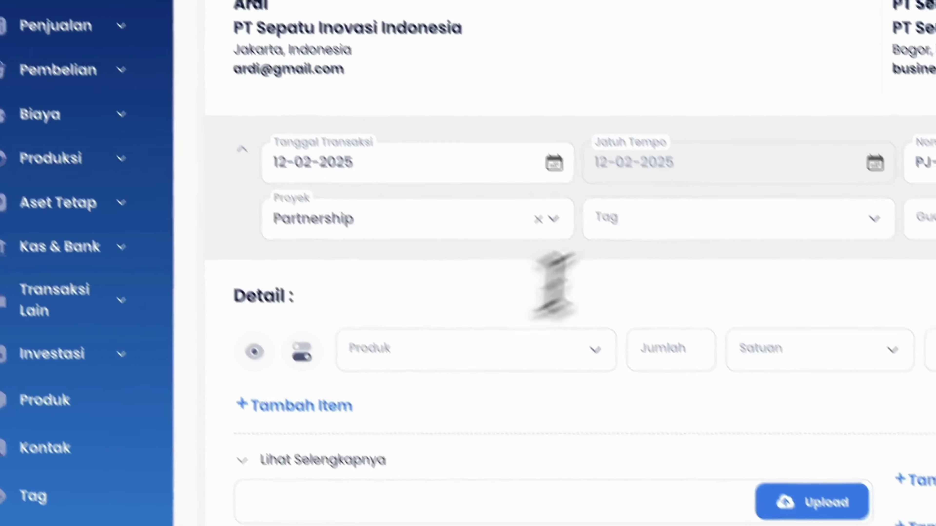
pyautogui.click(733, 243)
pyautogui.click(714, 334)
# Step: Enter two detail items: Sepatu Kulit with Jumlah 2 and Sepatu Vulcan with Jumlah 4
pyautogui.click(341, 288)
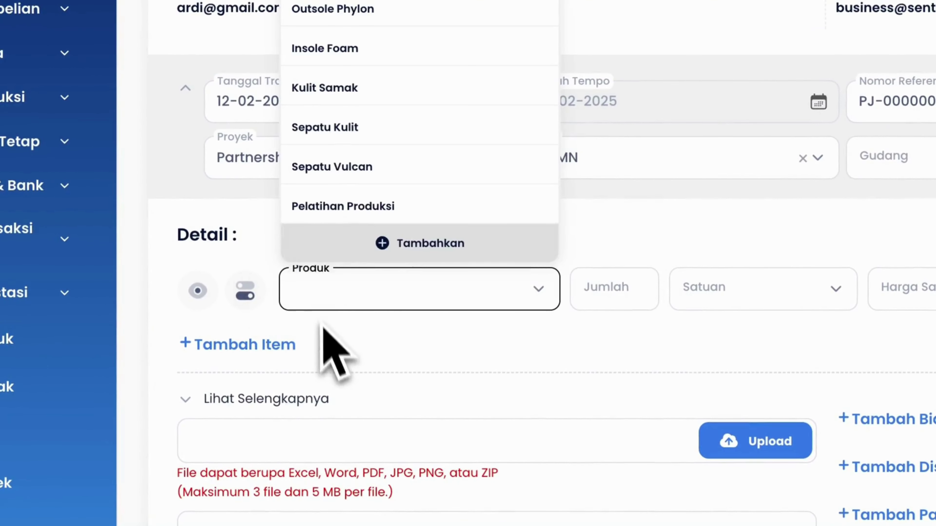
pyautogui.click(388, 133)
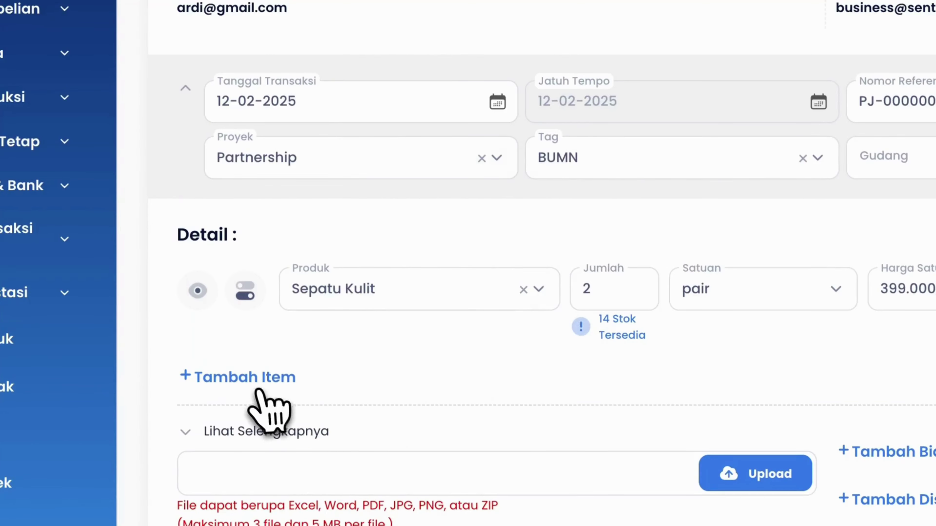
pyautogui.click(258, 380)
pyautogui.click(420, 373)
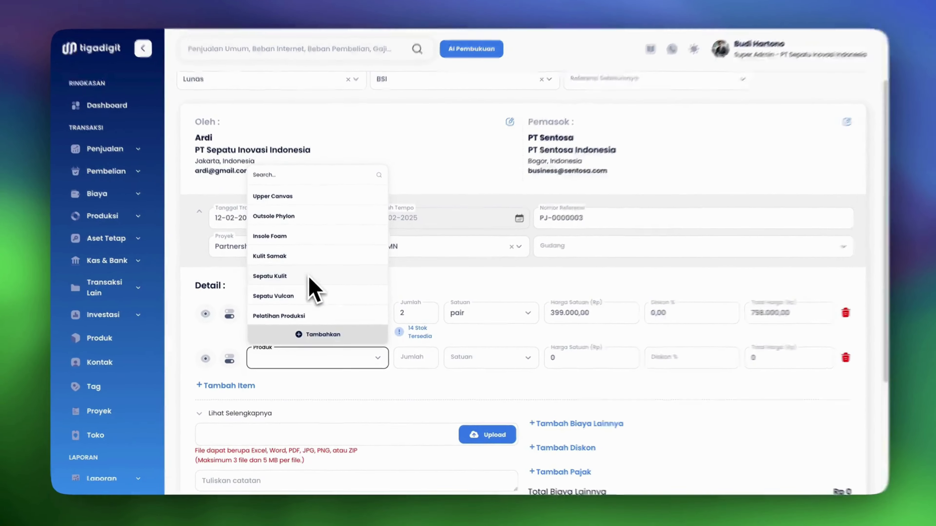
pyautogui.click(295, 297)
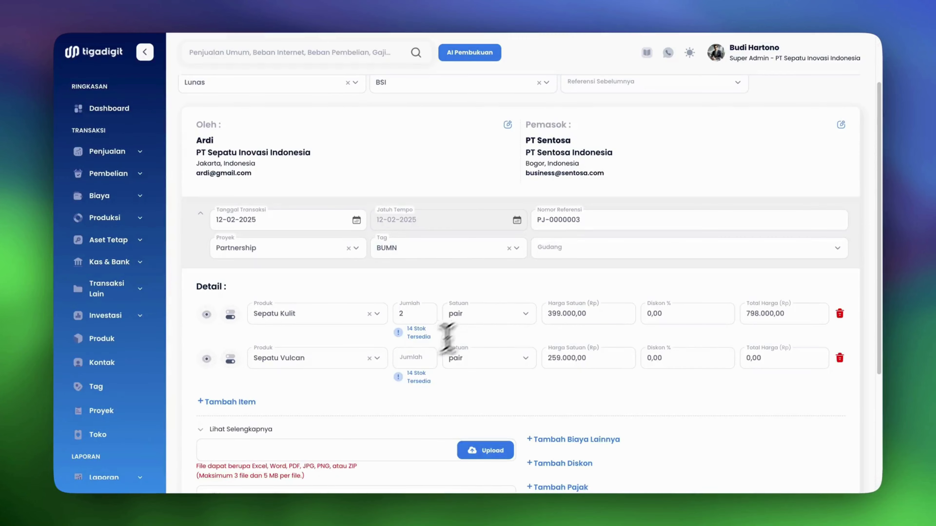
pyautogui.click(442, 350)
pyautogui.write('4')
# Step: Set the Harga Satuan to Rp 359.000 for Sepatu Kulit and Rp 249.000 for Sepatu Vulcan
pyautogui.click(525, 378)
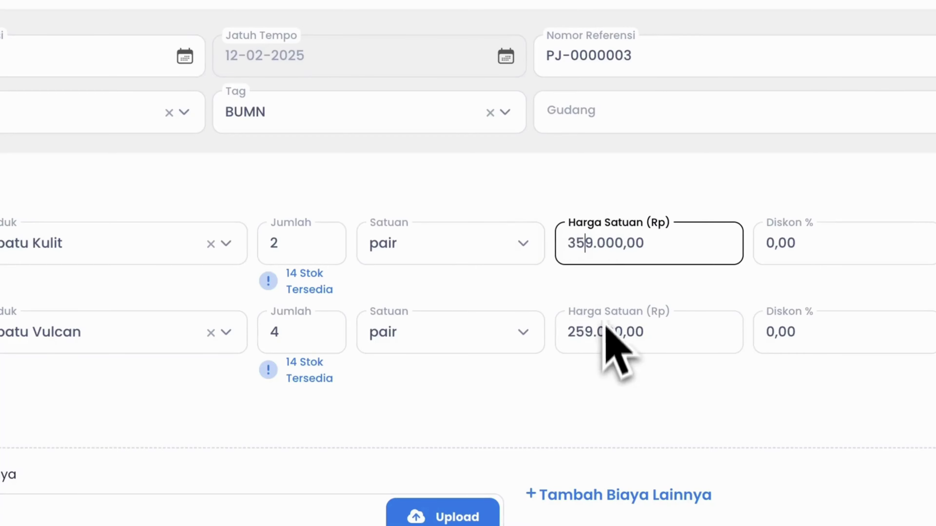
pyautogui.click(583, 338)
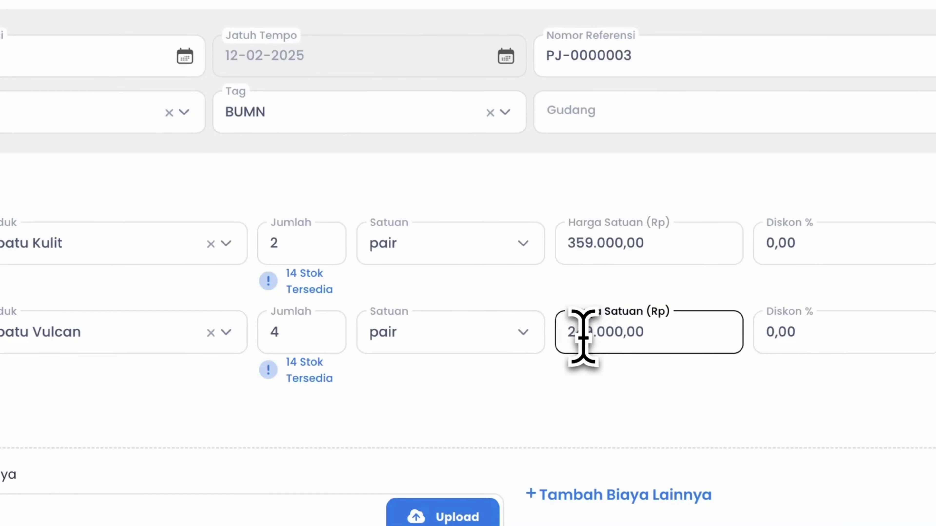
pyautogui.click(594, 387)
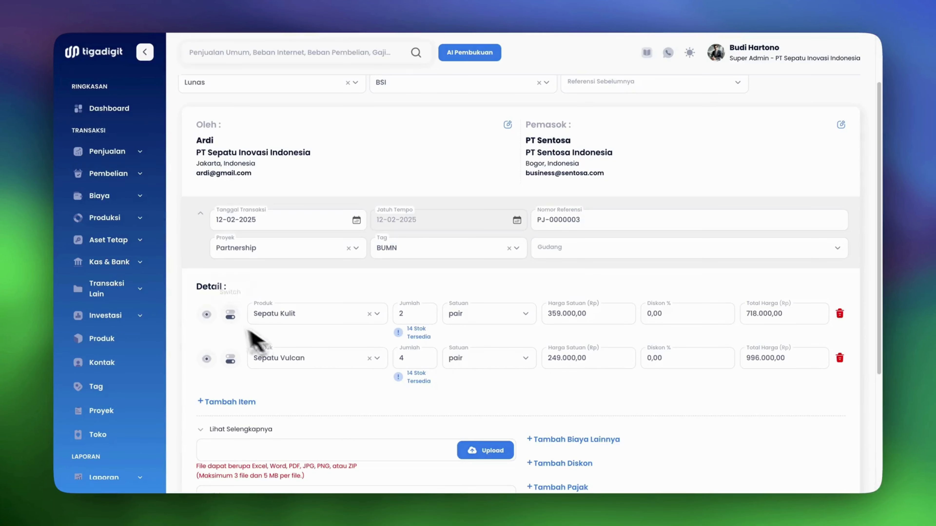
# Step: Apply a 10% discount and PPN 11% tax to Sepatu Kulit in its item details and save them
pyautogui.click(206, 314)
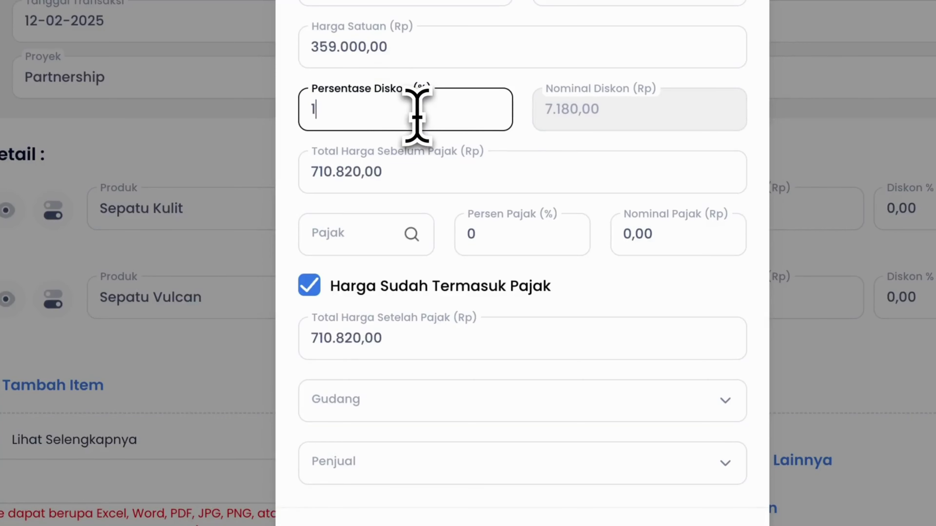
pyautogui.write('0')
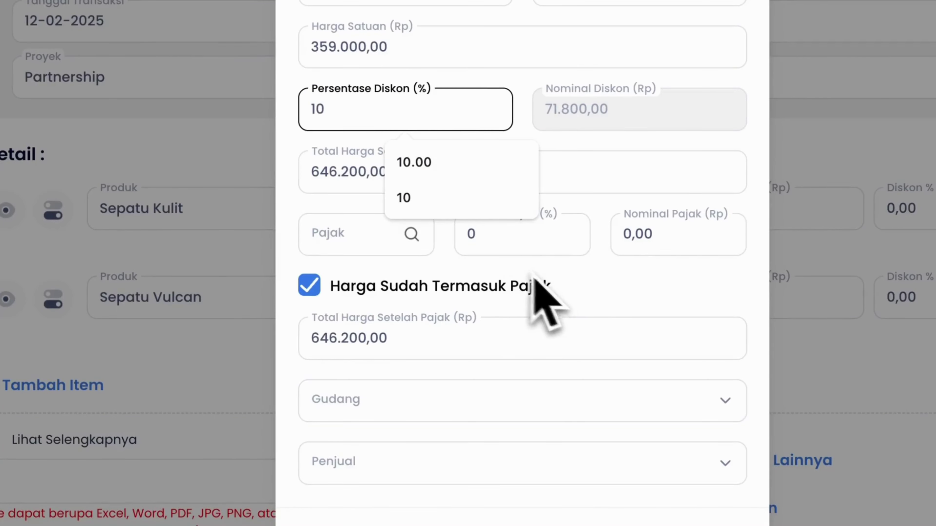
pyautogui.click(378, 242)
pyautogui.click(355, 360)
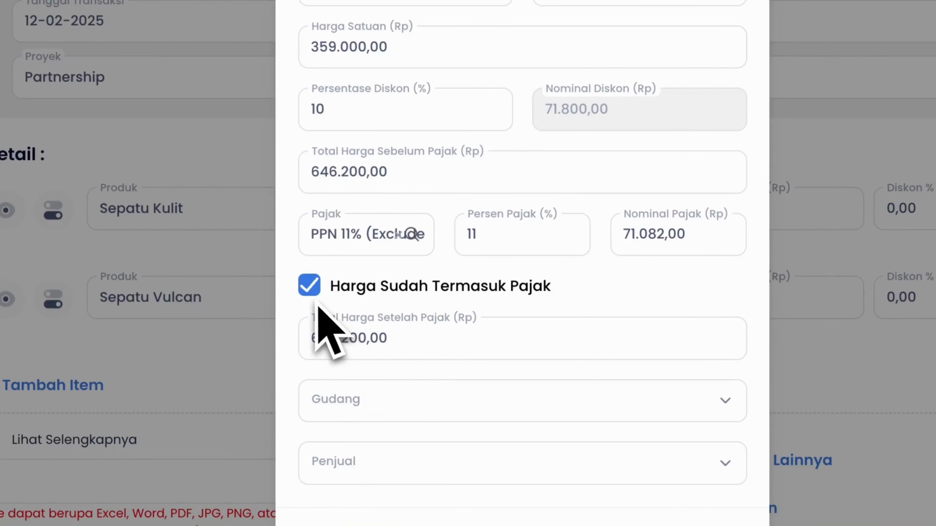
pyautogui.scroll(-2, 606, 356)
pyautogui.click(643, 507)
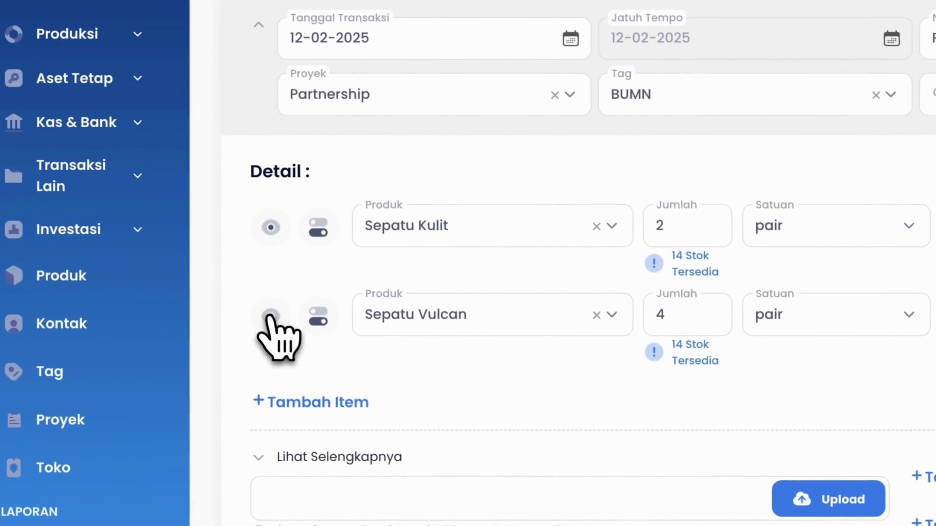
# Step: Apply a 15% discount and PPN 11% tax to Sepatu Vulcan in its item details and save them
pyautogui.click(81, 226)
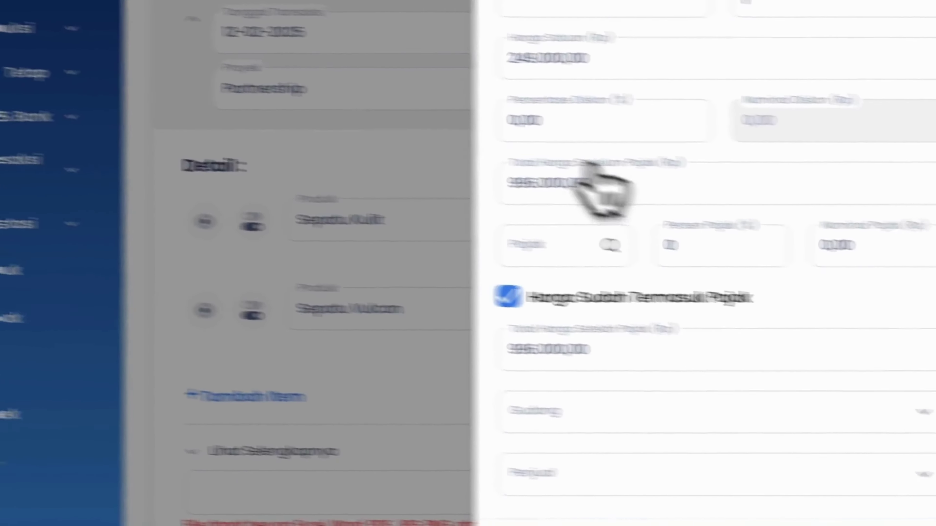
pyautogui.click(663, 131)
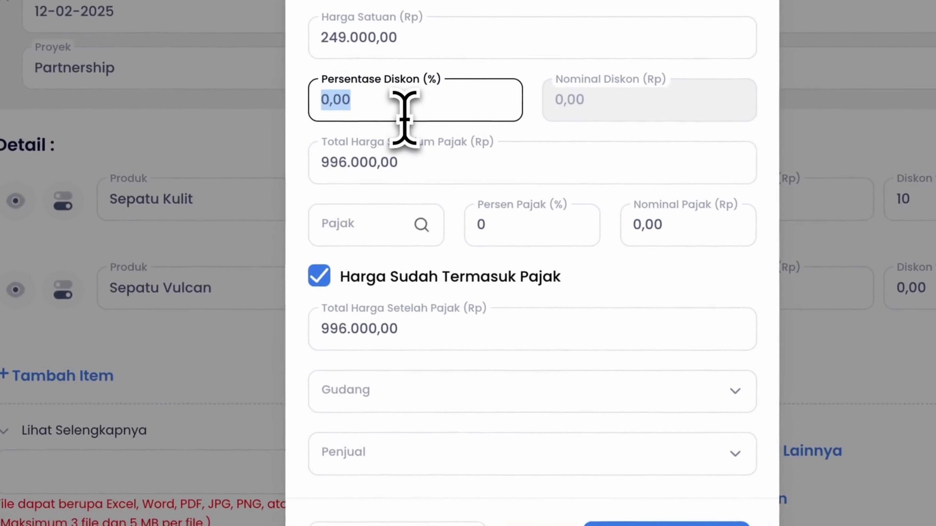
pyautogui.write('15')
pyautogui.click(351, 229)
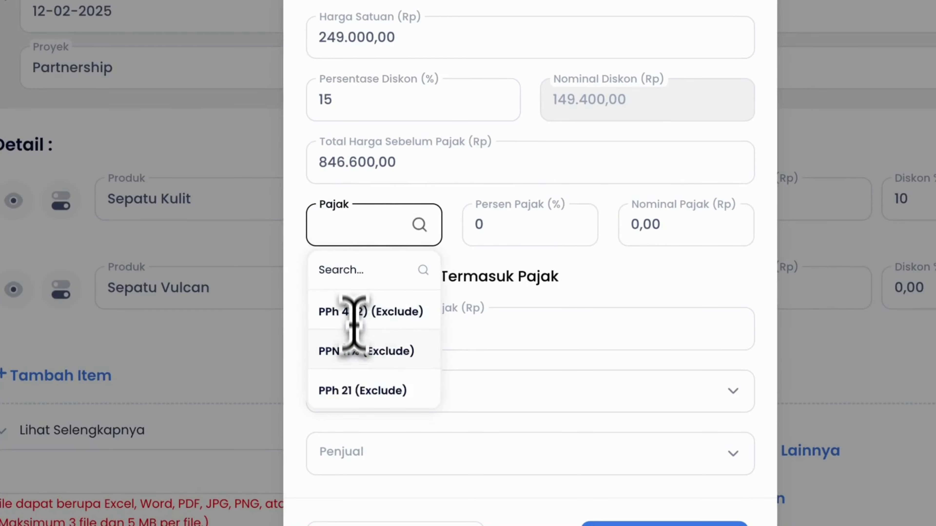
pyautogui.scroll(-2, 564, 376)
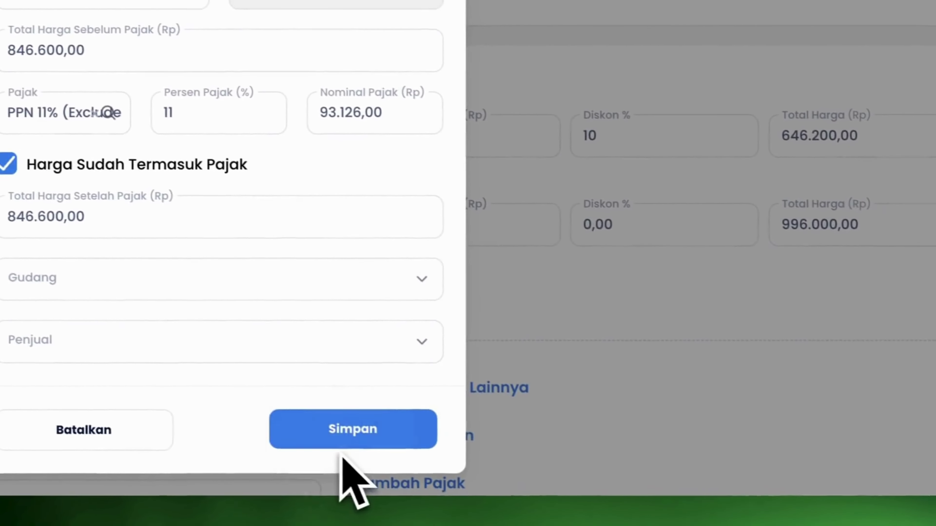
pyautogui.click(659, 505)
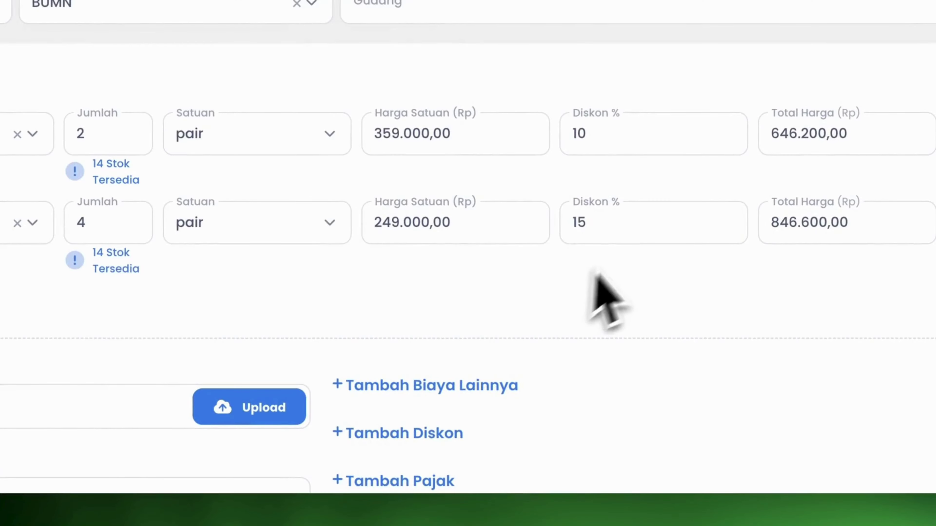
# Step: Check the extra charges in Canva's example, switch back to Tigadigit and add a Biaya Pengiriman of Rp 10.000 under Biaya Lainnya
pyautogui.scroll(-5, 622, 295)
pyautogui.scroll(-2, 619, 277)
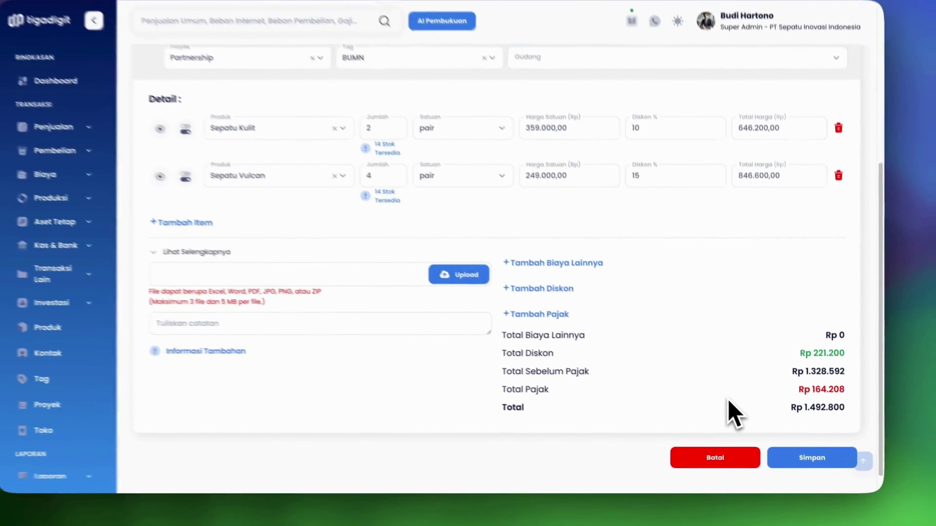
pyautogui.scroll(1, 734, 413)
pyautogui.press('super+Tab')
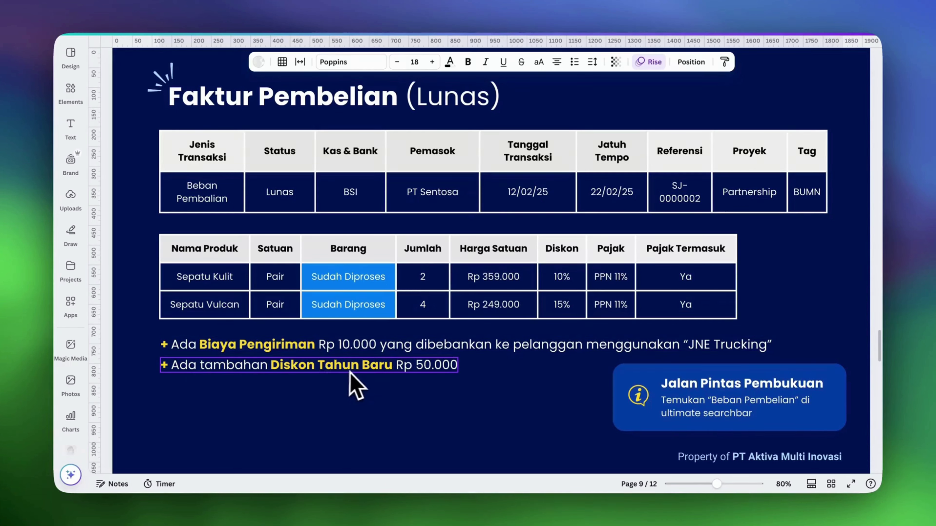
pyautogui.press('super+Tab')
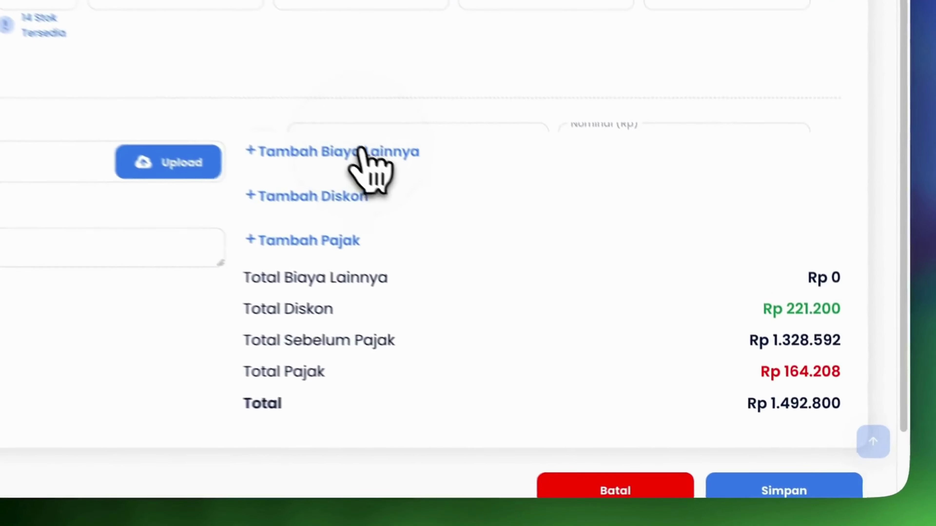
pyautogui.click(578, 298)
pyautogui.click(619, 270)
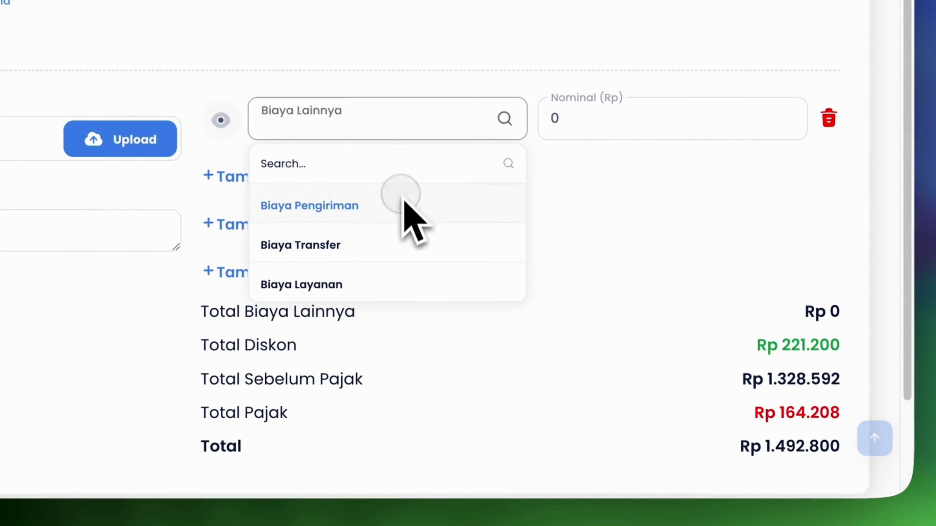
pyautogui.click(404, 202)
pyautogui.click(603, 132)
pyautogui.write('100000')
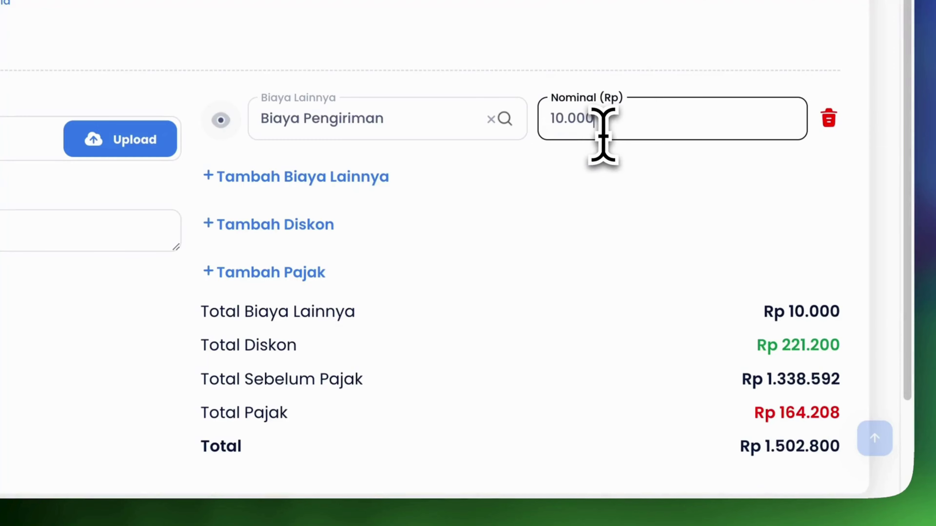
# Step: Add a Diskon Tahun Baru of Rp 50.000 to the Beban Pembelian invoice
pyautogui.click(306, 225)
pyautogui.click(323, 233)
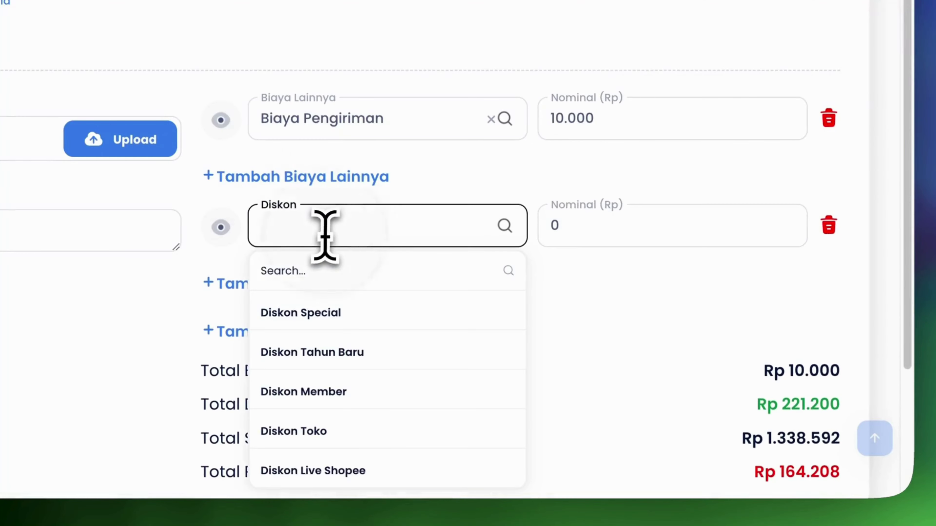
pyautogui.click(324, 352)
pyautogui.click(574, 234)
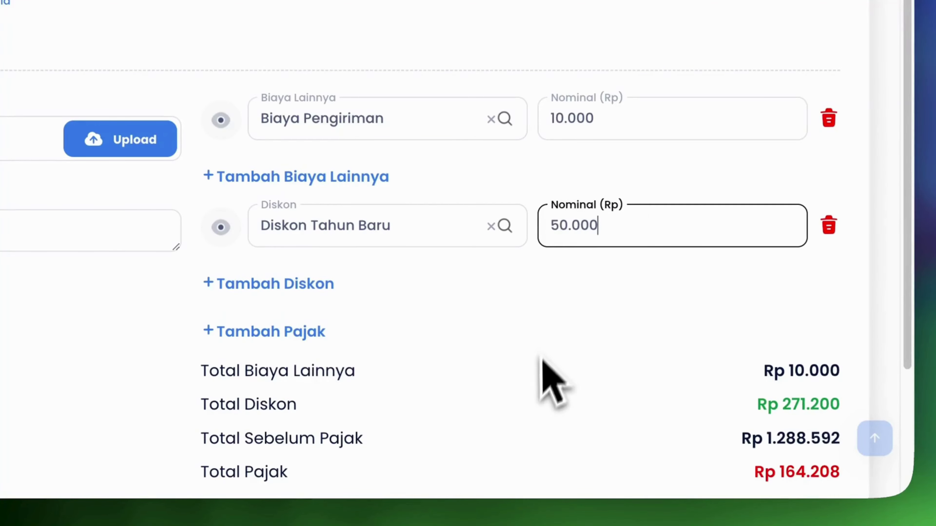
pyautogui.click(536, 389)
# Step: Save the Beban Pembelian invoice and close the confirmation
pyautogui.scroll(-5, 535, 391)
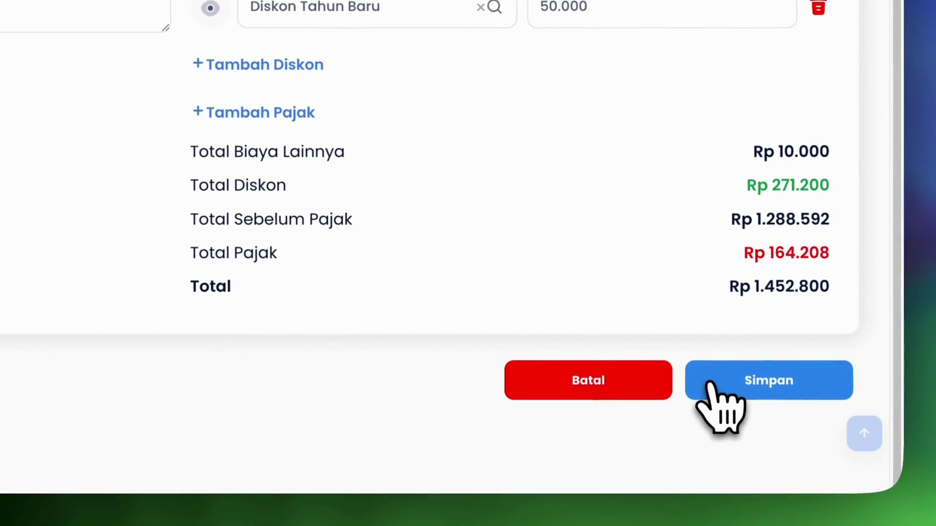
pyautogui.click(747, 380)
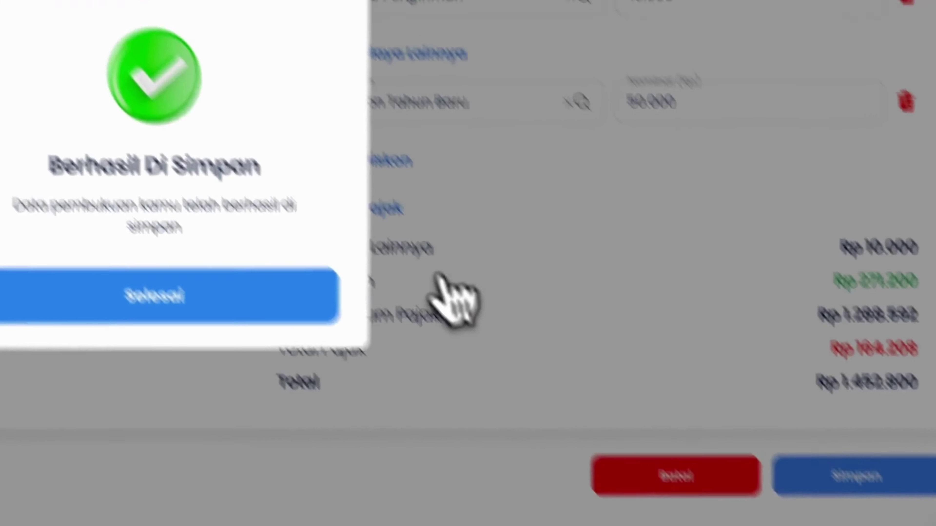
pyautogui.click(303, 393)
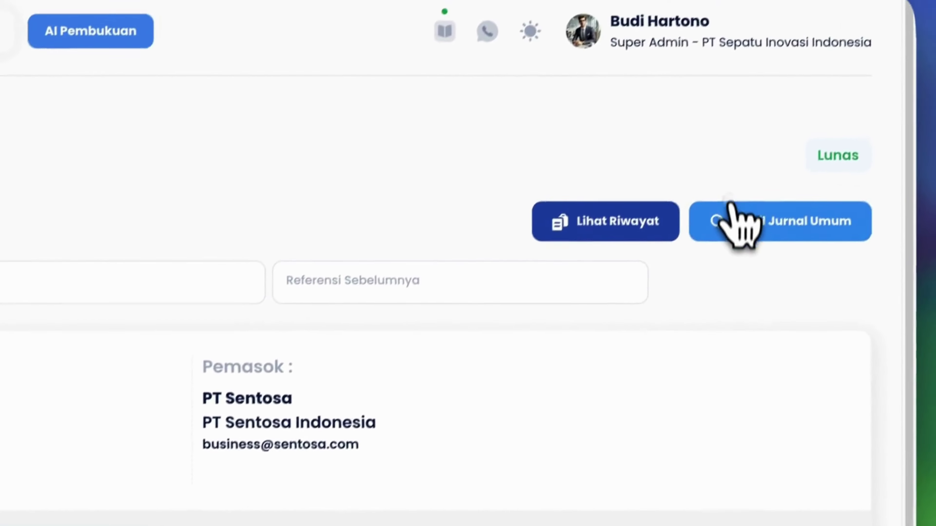
# Step: Review the saved invoice's general journal entries, close them and look over the invoice details
pyautogui.click(732, 212)
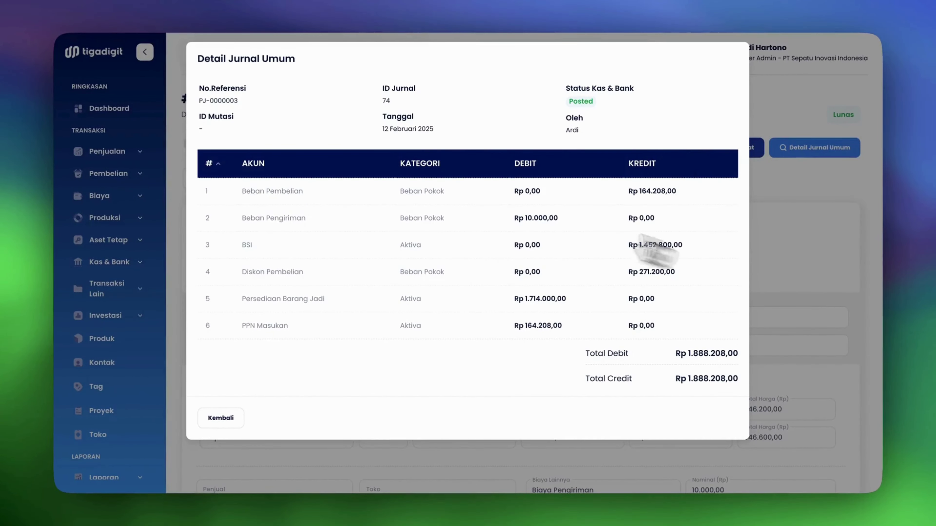
pyautogui.click(221, 419)
pyautogui.scroll(-5, 412, 379)
# Step: Switch to Canva, read the Uang Keluar Di Muka example and return to Tigadigit
pyautogui.press('super+Tab')
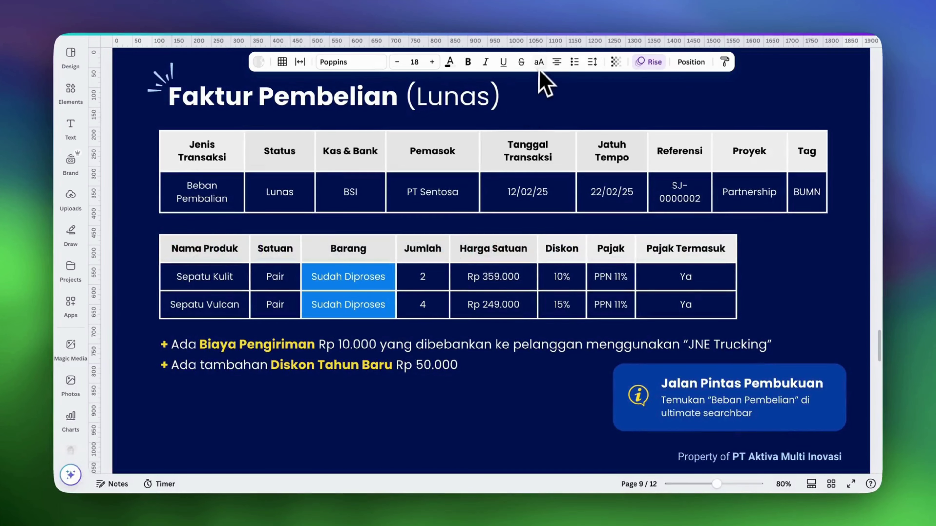
pyautogui.scroll(-10, 681, 208)
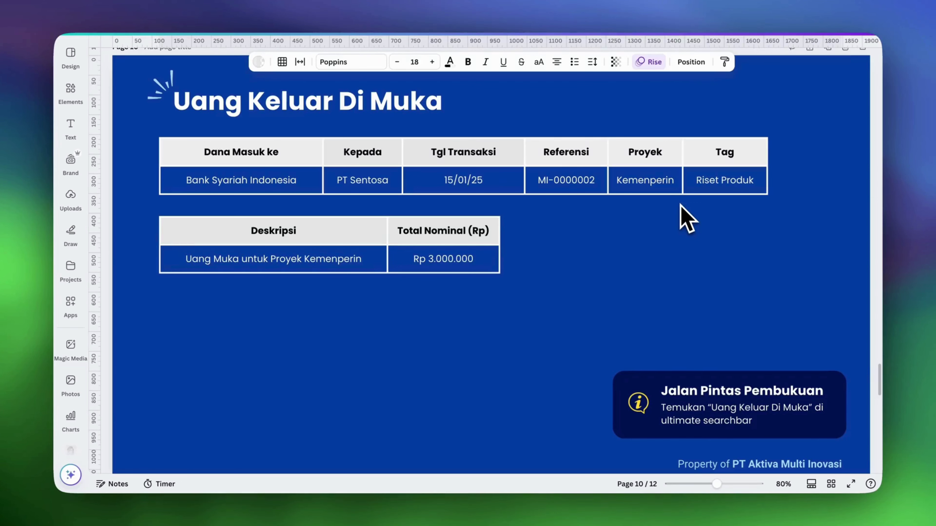
pyautogui.press('super+Tab')
pyautogui.press('super+Tab')
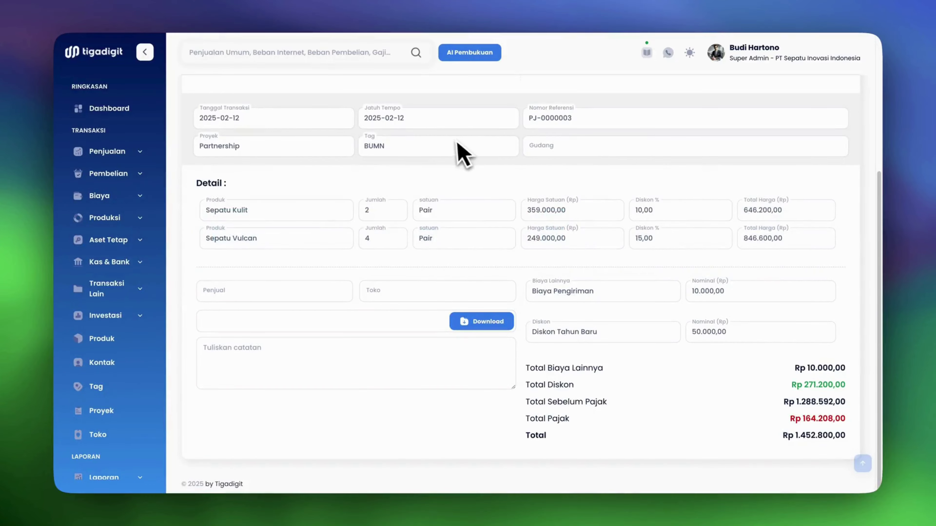
# Step: Create a new Uang Keluar Di Muka transaction under Pembelian with BSI as the source of funds
pyautogui.scroll(10, 435, 209)
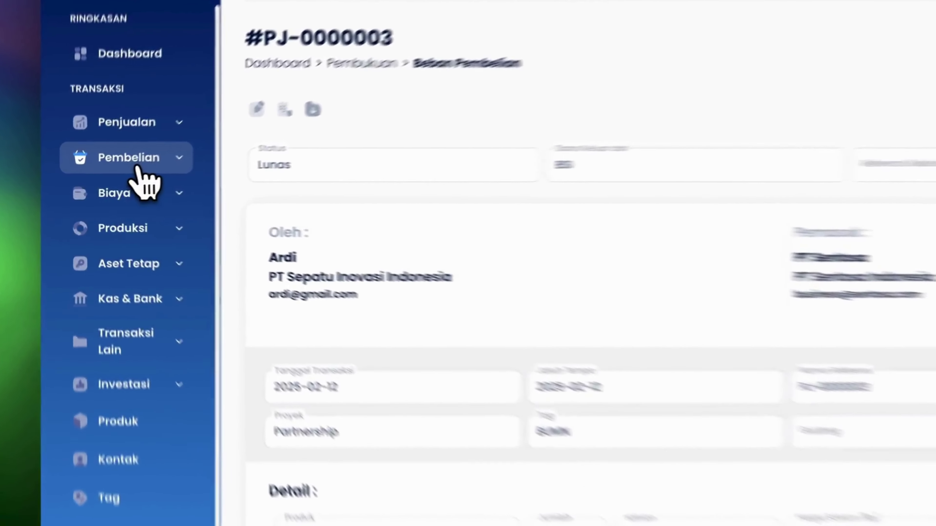
pyautogui.click(114, 176)
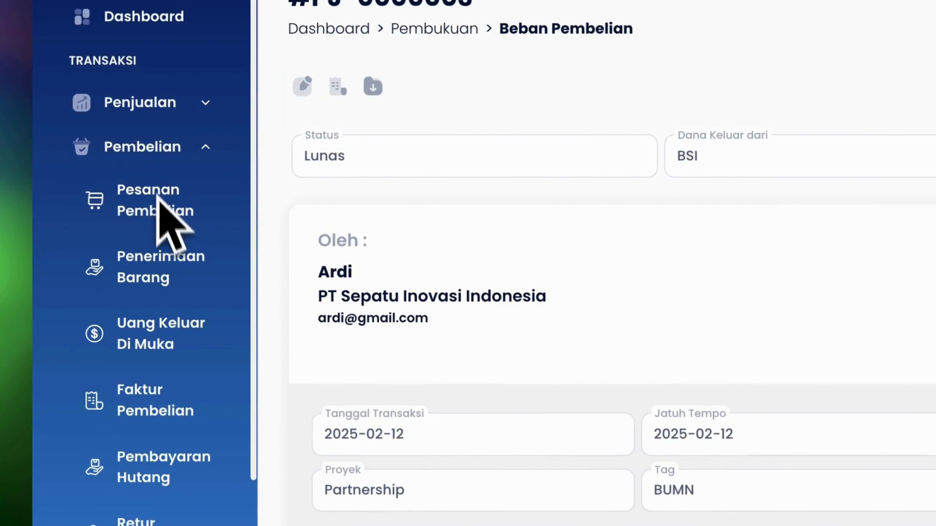
pyautogui.click(162, 350)
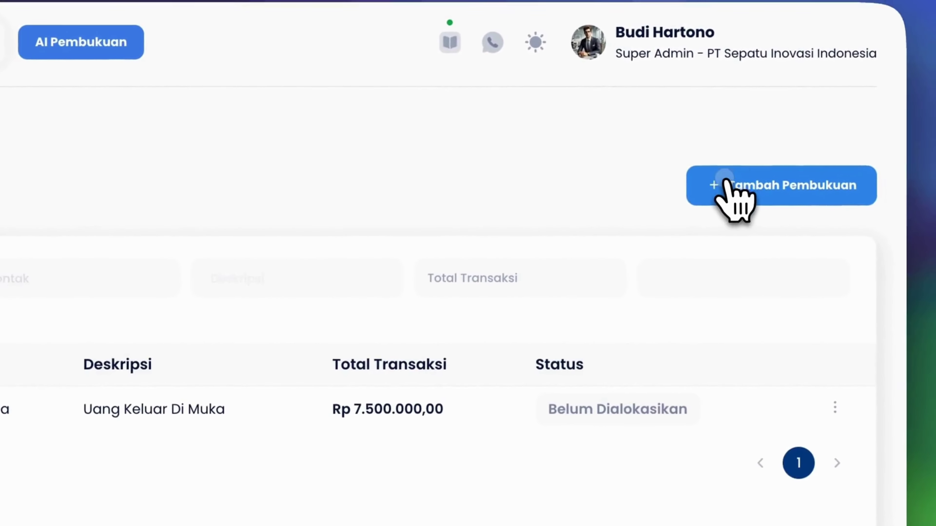
pyautogui.click(725, 185)
pyautogui.click(737, 275)
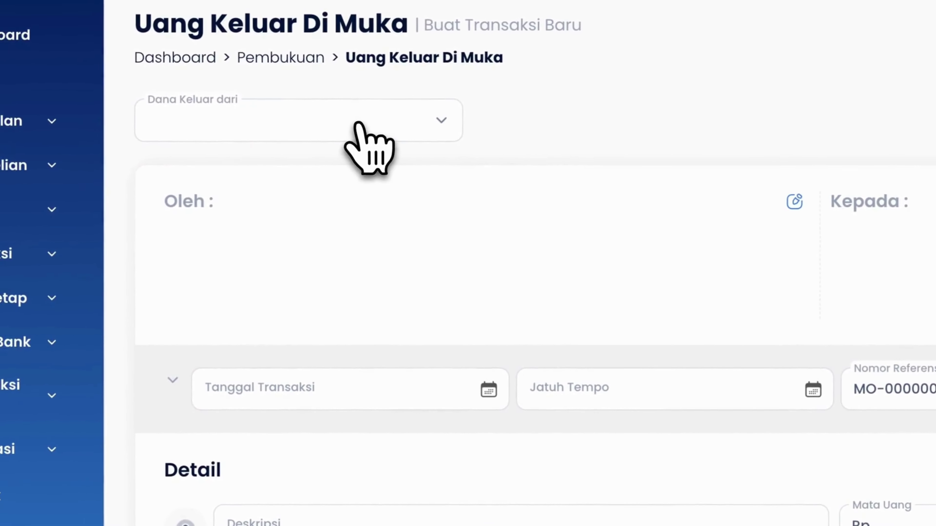
pyautogui.click(358, 124)
pyautogui.click(293, 282)
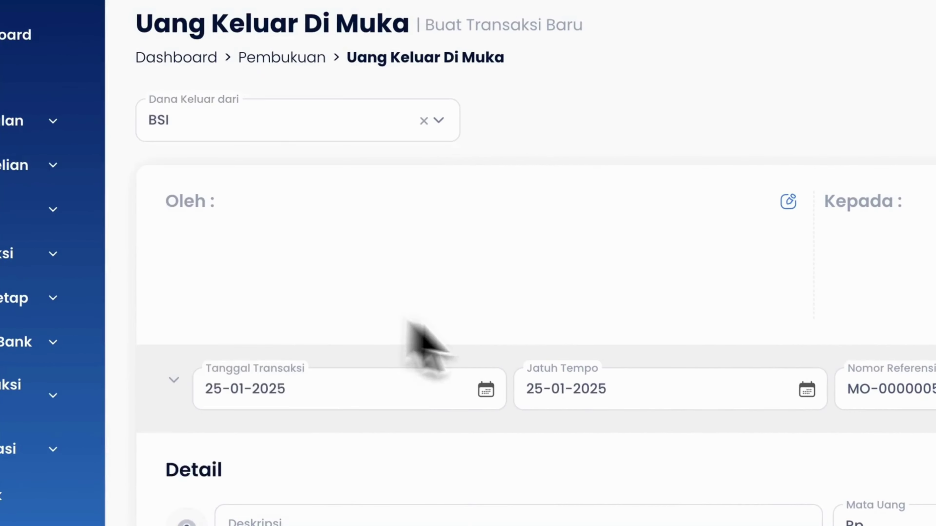
# Step: Switch to Canva, select the example's description "Uang Muka untuk Proyek Kemenperin" and return to Tigadigit
pyautogui.press('super+Tab')
pyautogui.press('super+Tab')
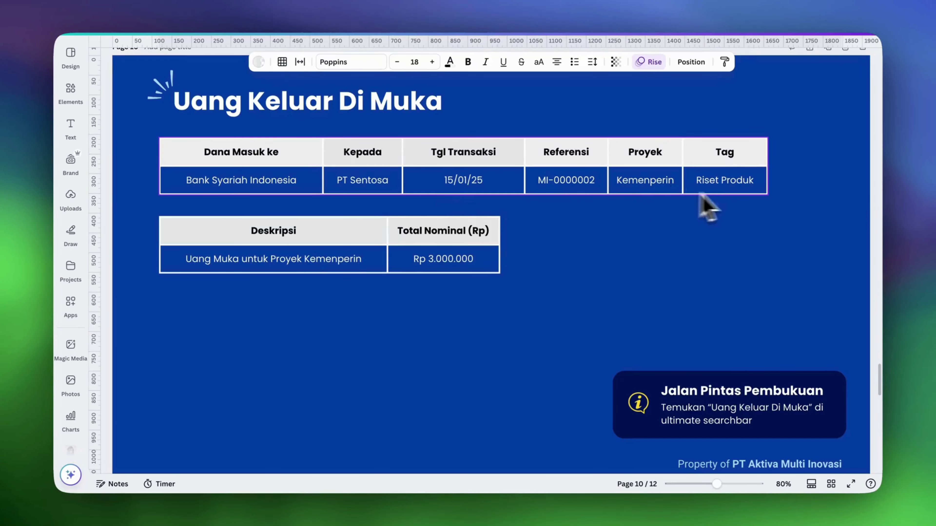
pyautogui.doubleClick(319, 264)
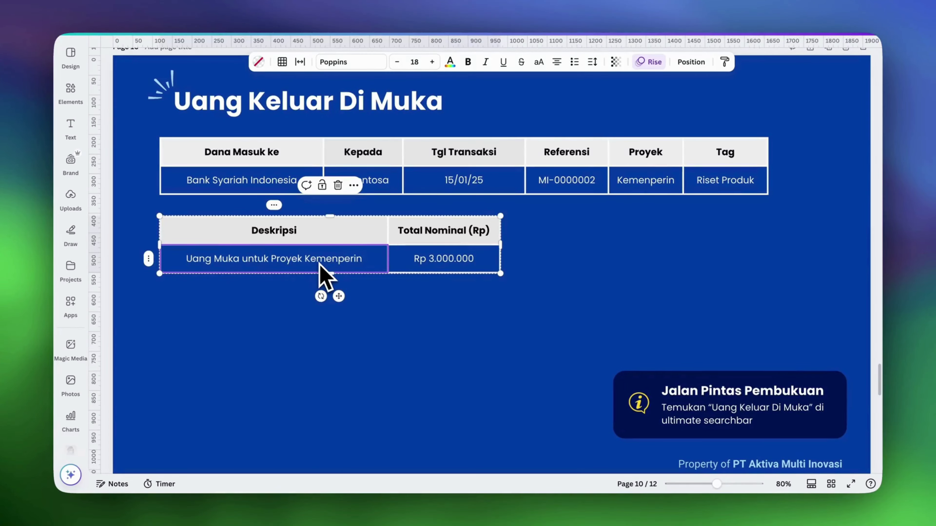
pyautogui.press('super+Tab')
pyautogui.press('super+Tab')
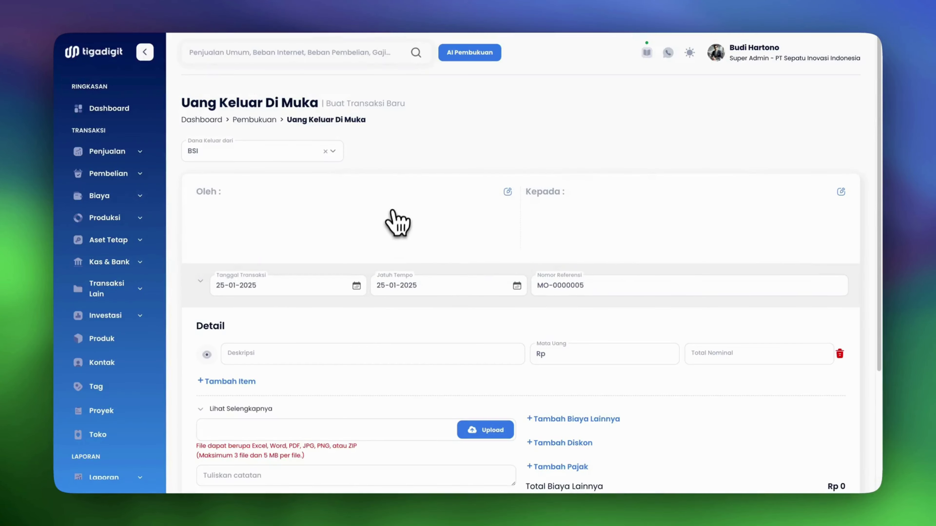
# Step: Assign PT Sepatu Inovasi Indonesia as the Oleh contact and PT Sentosa as the Kepada contact
pyautogui.click(392, 213)
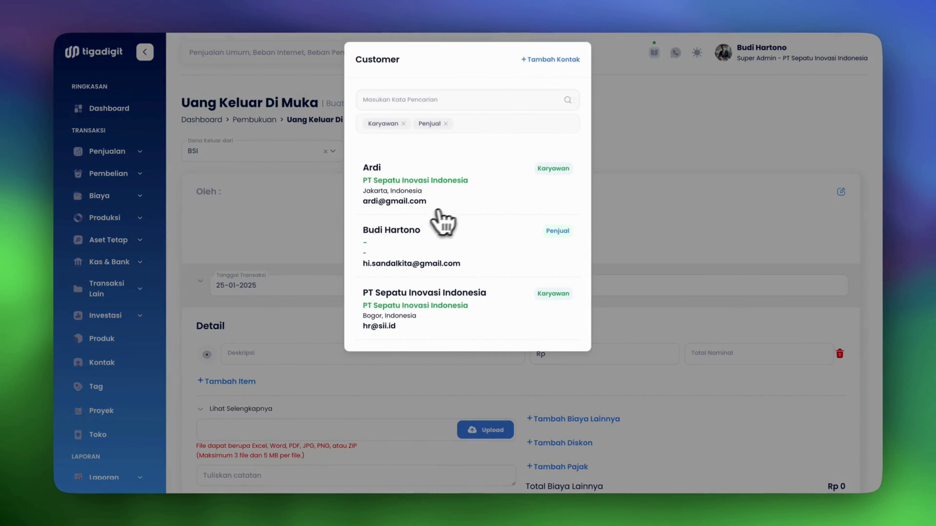
pyautogui.click(478, 327)
pyautogui.click(592, 226)
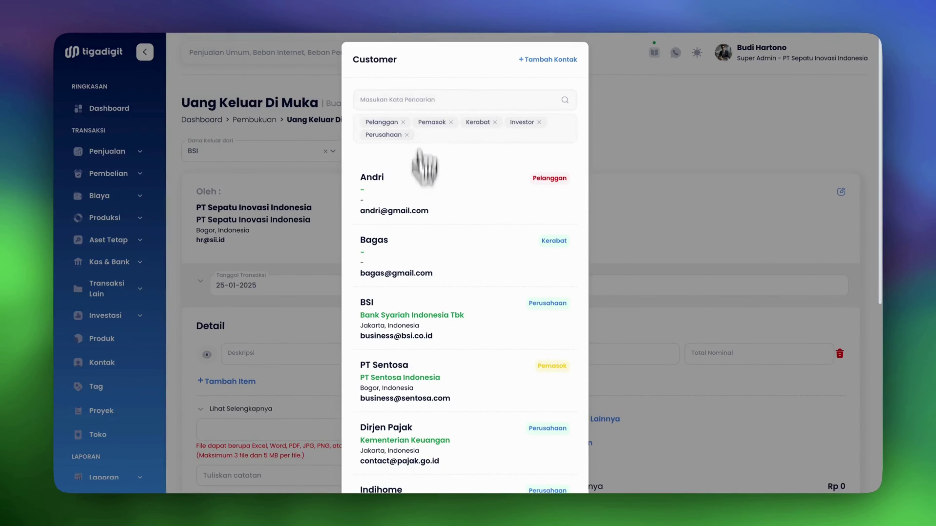
pyautogui.click(416, 386)
# Step: Set the advance payment's Tanggal Transaksi to 15-01-2025
pyautogui.click(290, 292)
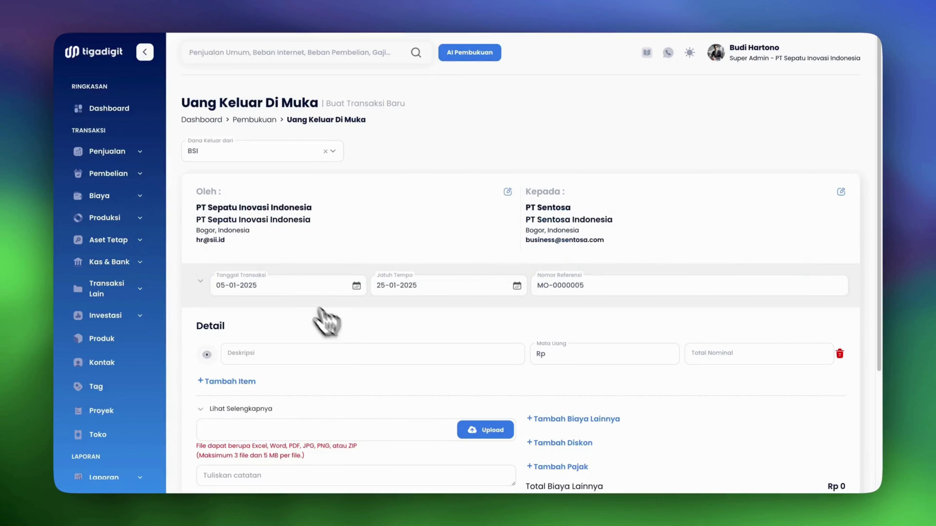
pyautogui.click(288, 291)
pyautogui.click(279, 384)
# Step: Enter the item description "Uang Muka untuk Proyek Kemenperin" with a Total Nominal of Rp 3.000.000
pyautogui.click(327, 348)
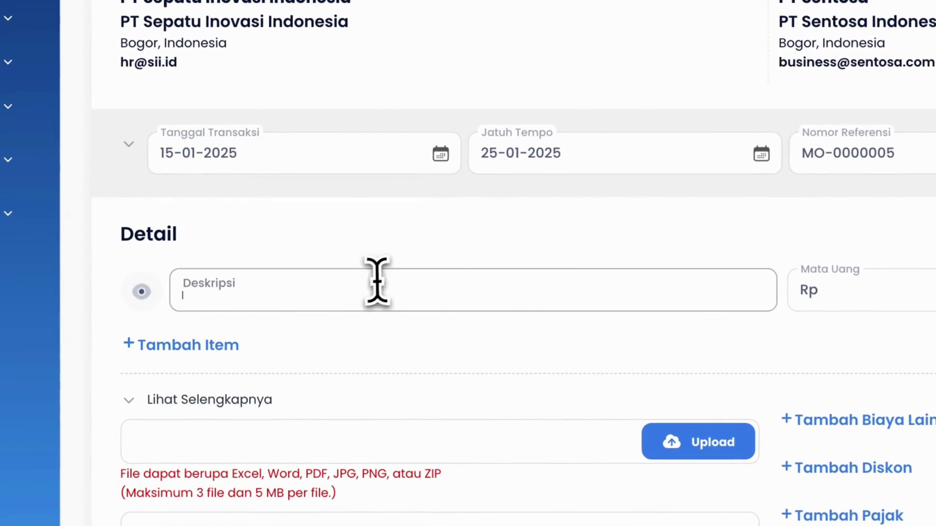
pyautogui.write('Uang Muka untuk Proyek Kemenperin')
pyautogui.click(585, 376)
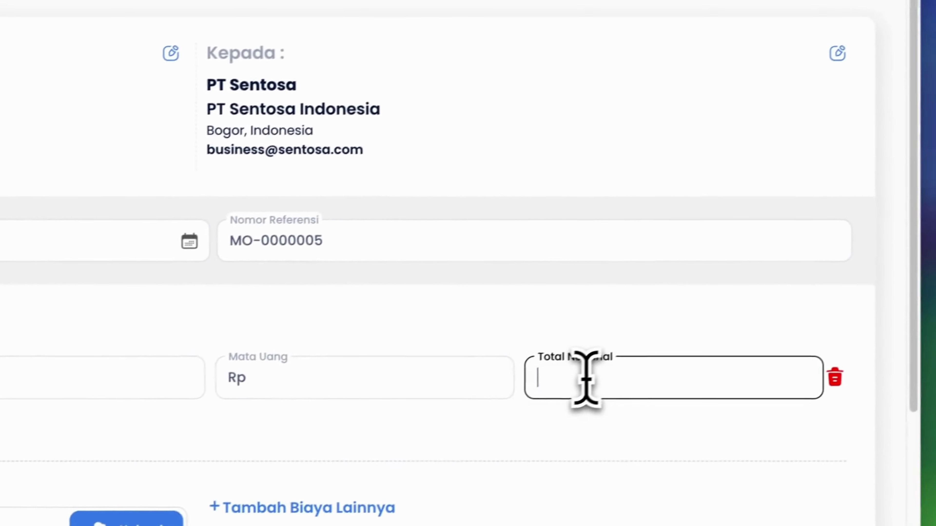
pyautogui.write('3.000.000')
pyautogui.press('super+Tab')
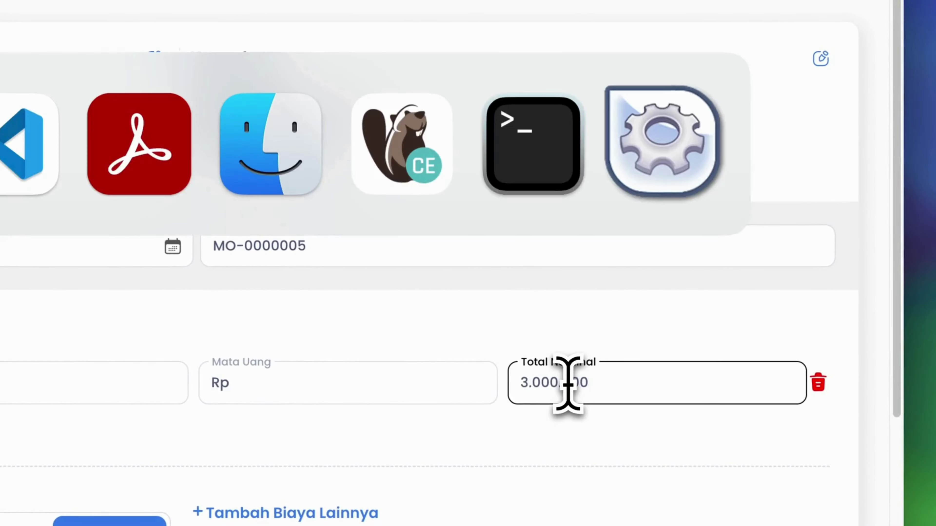
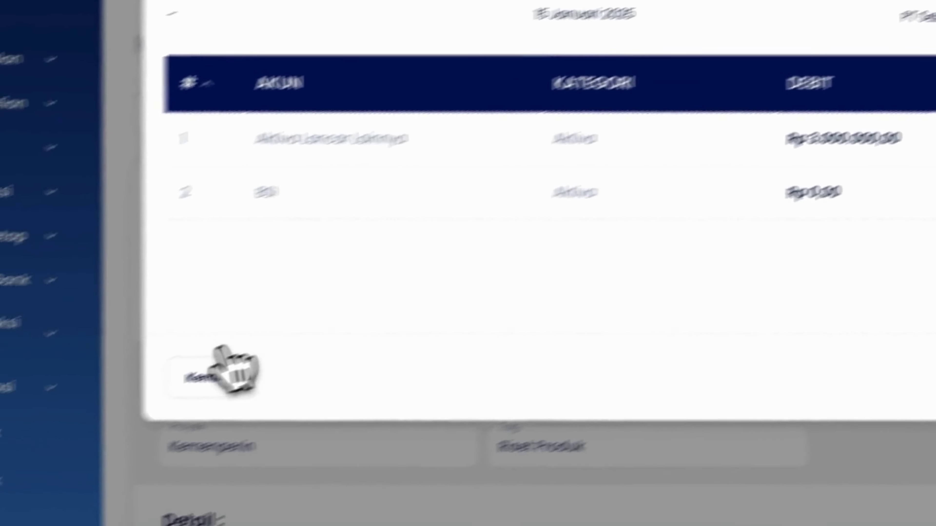
# Step: Close the advance payment's journal details and open the Uang Keluar Di Muka history
pyautogui.click(212, 377)
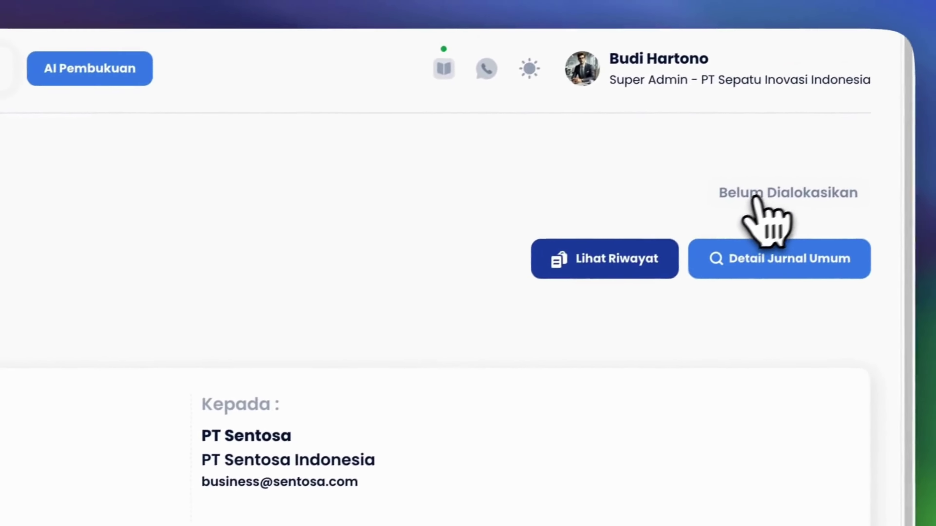
pyautogui.click(590, 269)
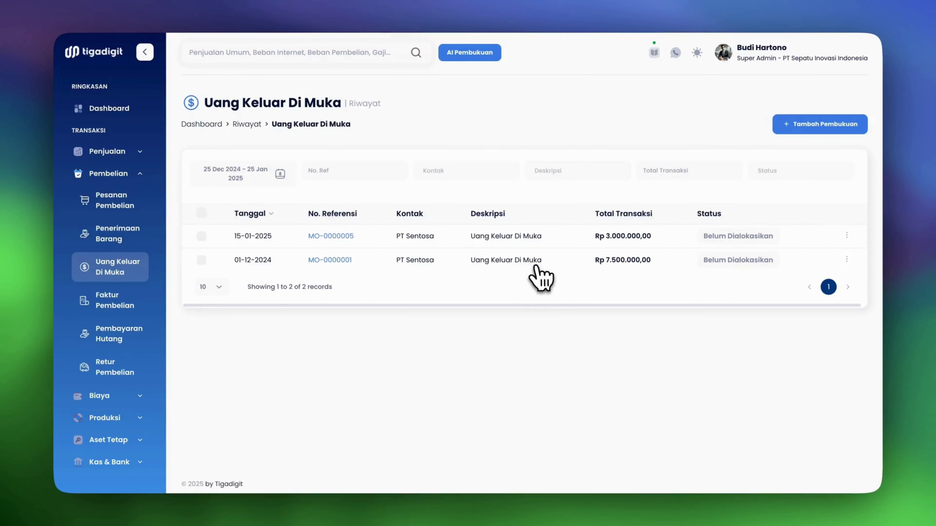
# Step: Switch to Canva, read the Faktur Pembelian (dengan Uang Muka) example and return to Tigadigit
pyautogui.press('super+Tab')
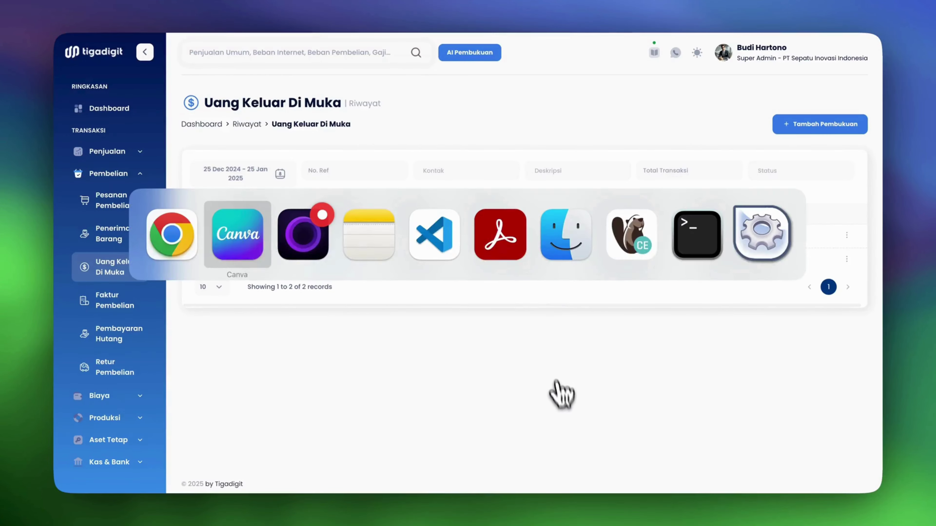
pyautogui.scroll(-10, 539, 359)
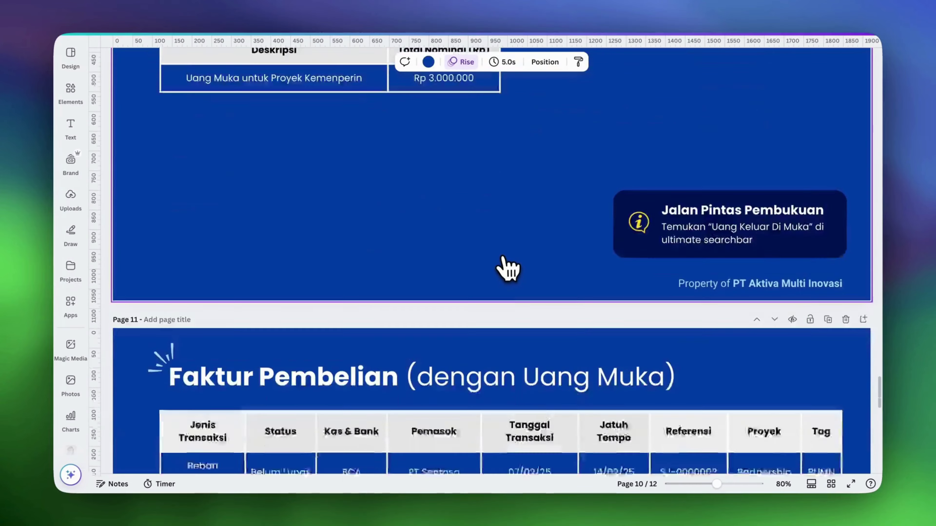
pyautogui.scroll(-2, 508, 268)
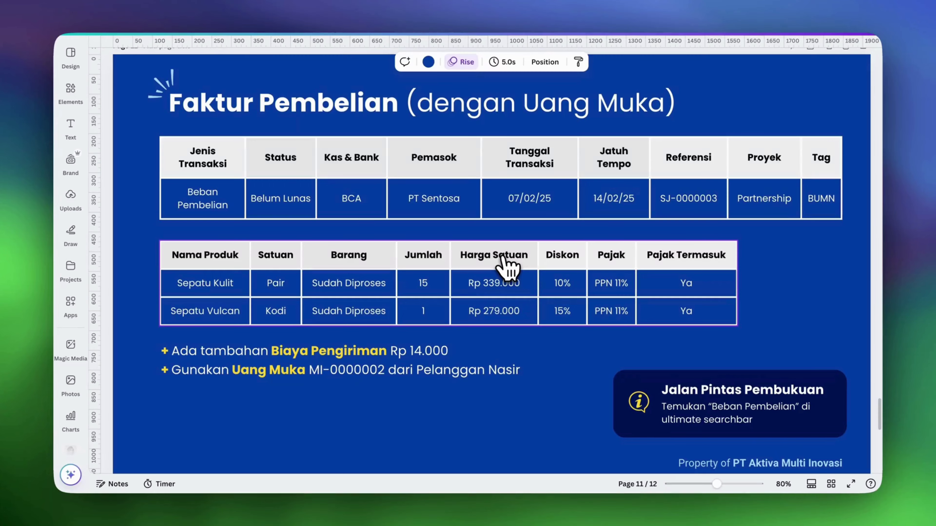
pyautogui.press('super+Tab')
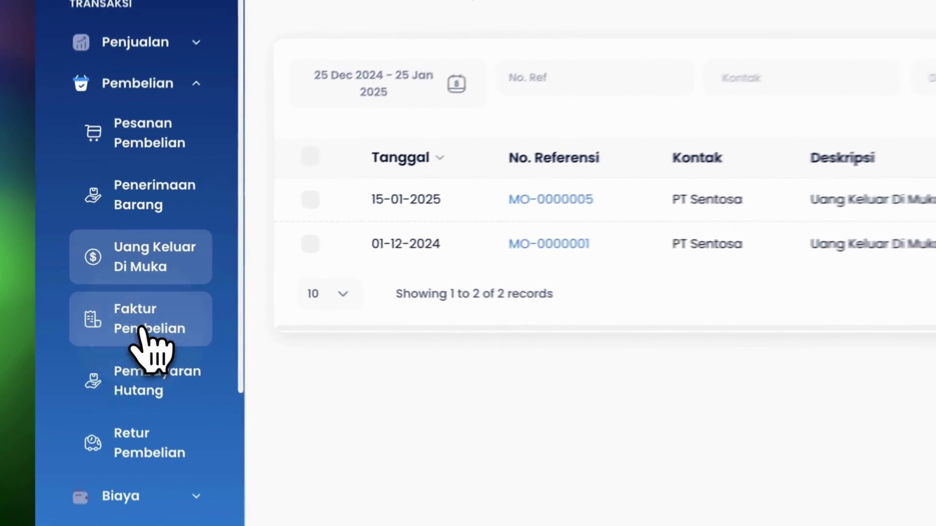
# Step: Start a new Beban Pembelian transaction from the Faktur Pembelian history
pyautogui.click(123, 304)
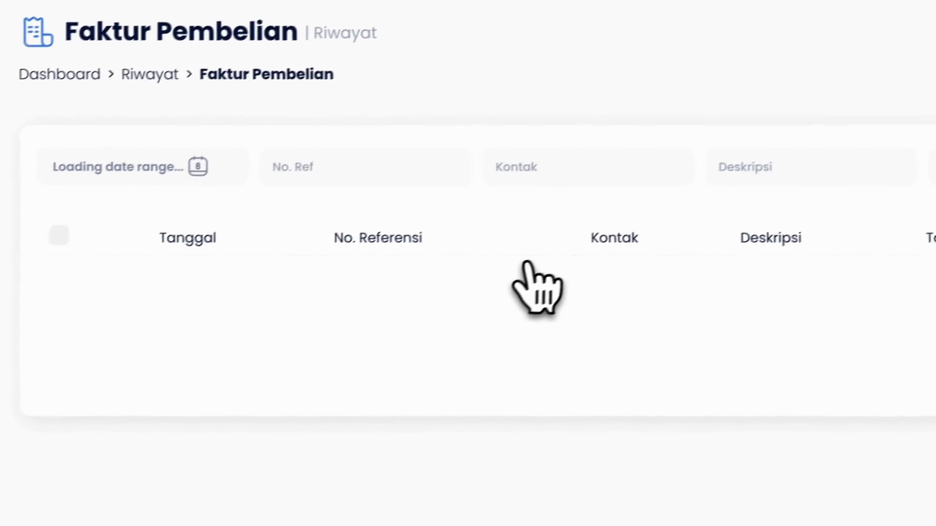
pyautogui.click(770, 226)
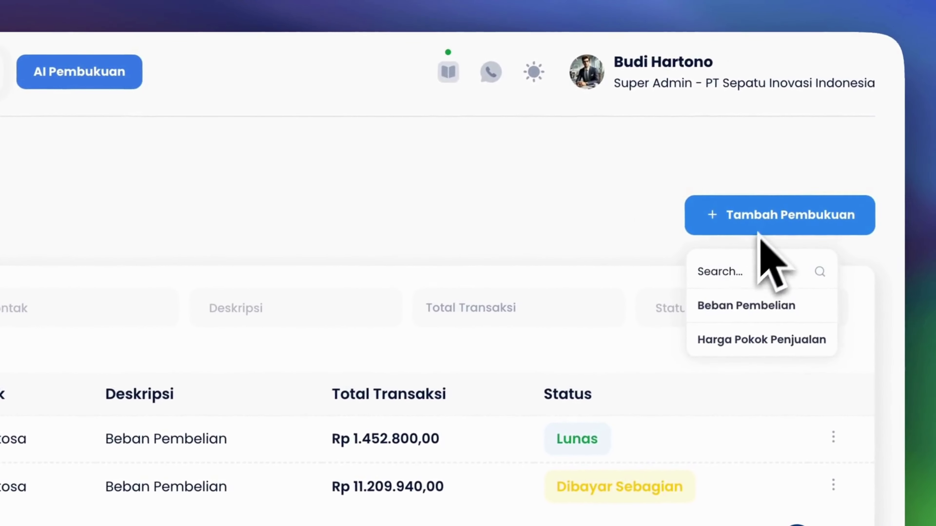
pyautogui.click(739, 305)
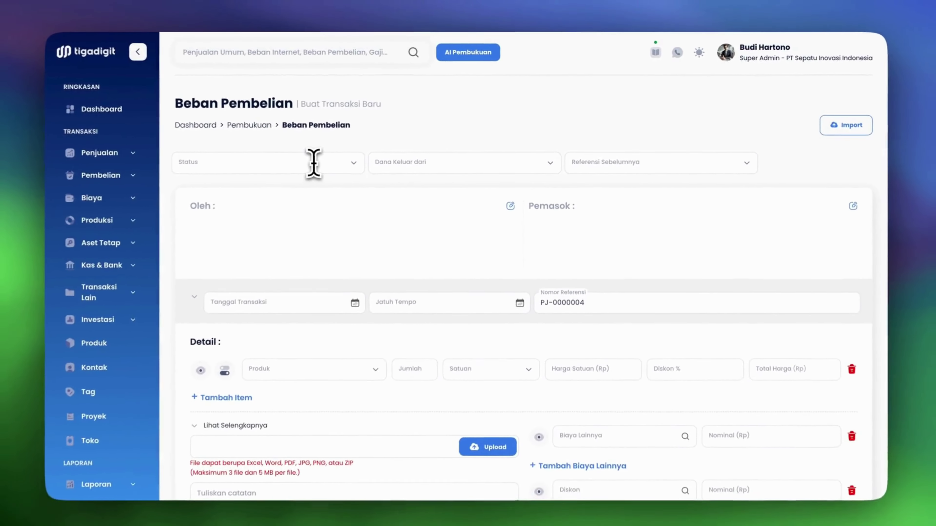
# Step: Set the status to Belum Lunas, assign the PT Sepatu Inovasi Indonesia employee in Jakarta as Oleh and PT Sentosa as Pemasok
pyautogui.click(316, 163)
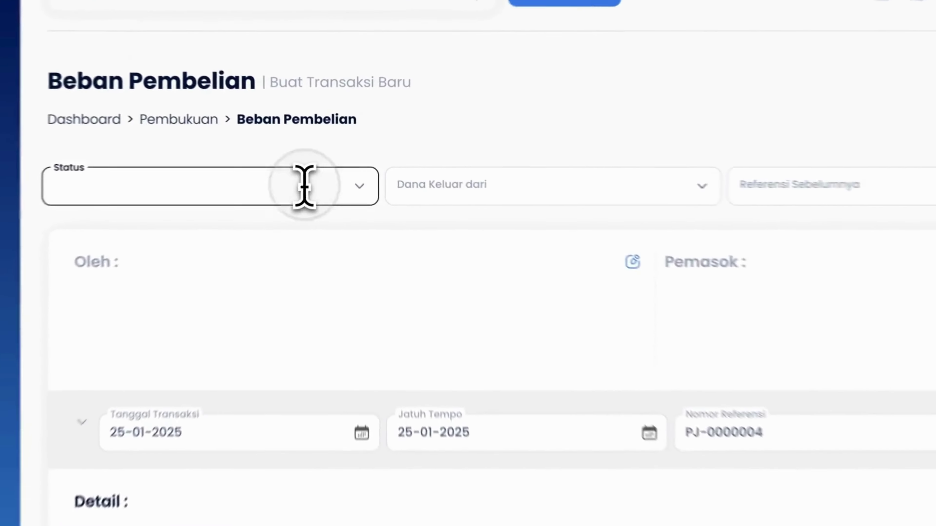
pyautogui.click(284, 224)
pyautogui.click(307, 315)
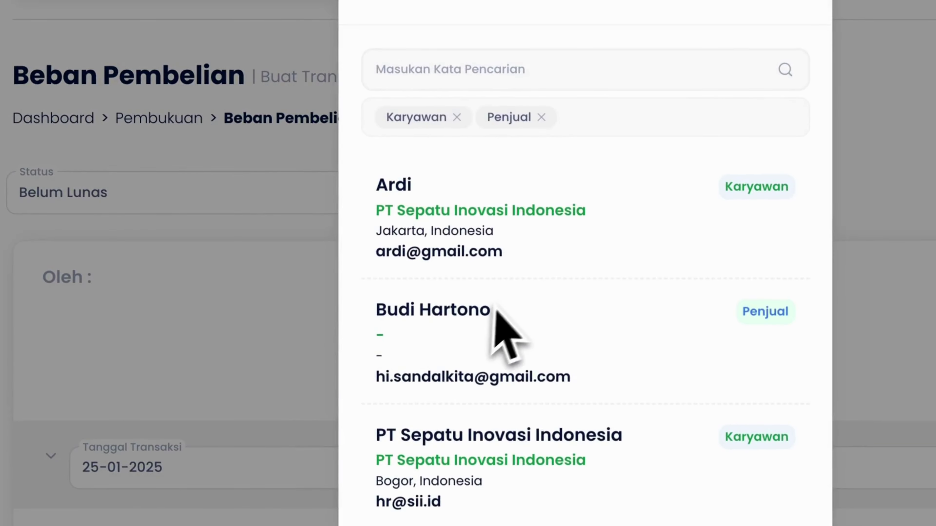
pyautogui.click(527, 270)
pyautogui.click(664, 277)
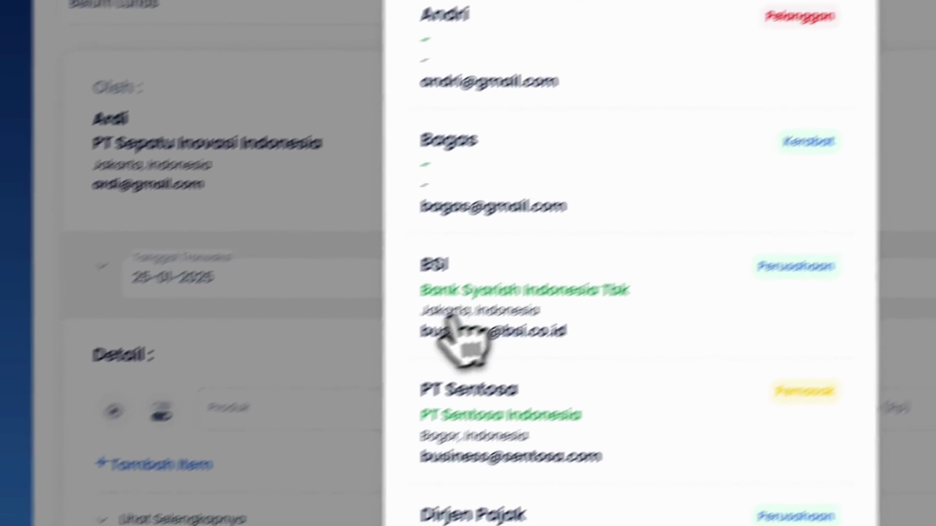
pyautogui.click(534, 389)
# Step: Set the Jatuh Tempo of the invoice to 14-02-2025
pyautogui.press('super+Tab')
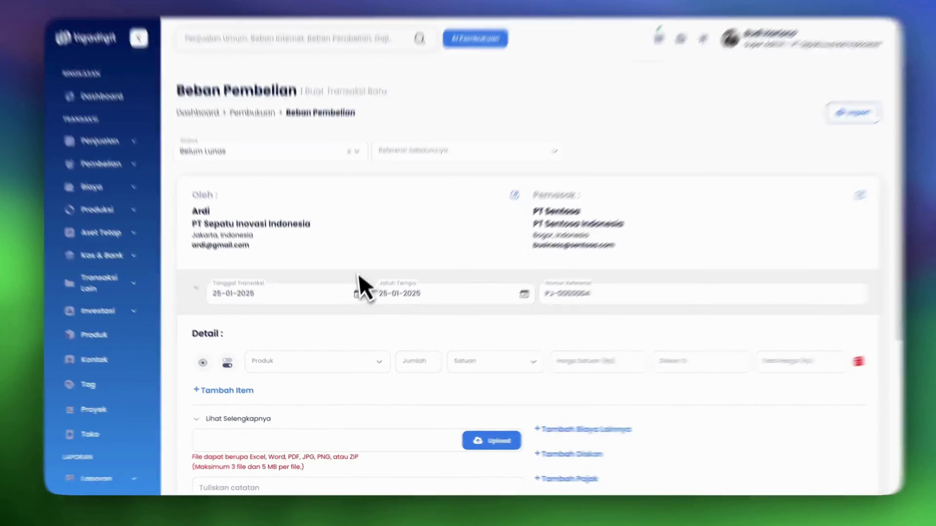
pyautogui.click(268, 293)
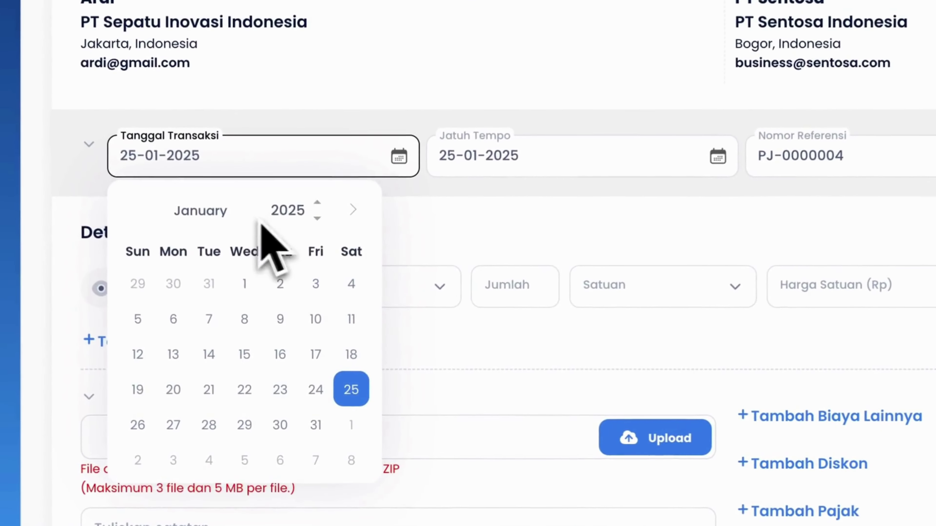
pyautogui.click(414, 293)
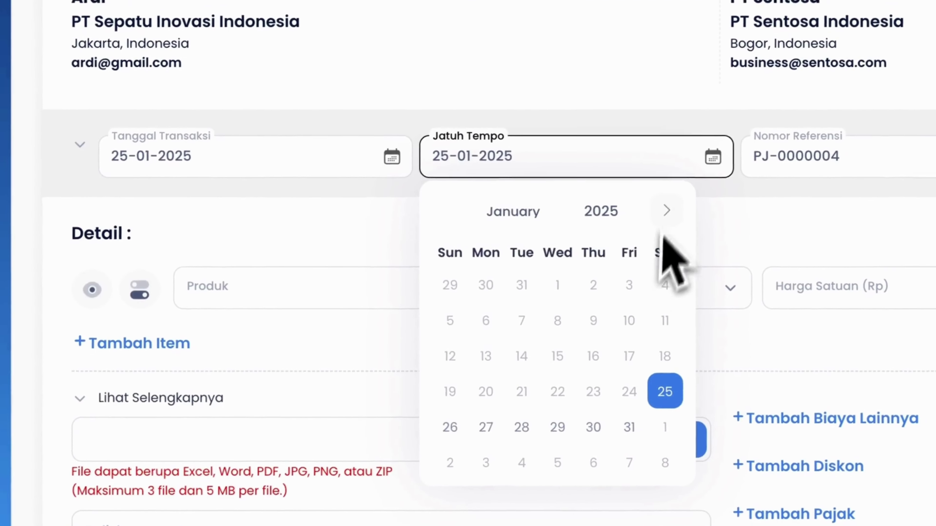
pyautogui.click(534, 209)
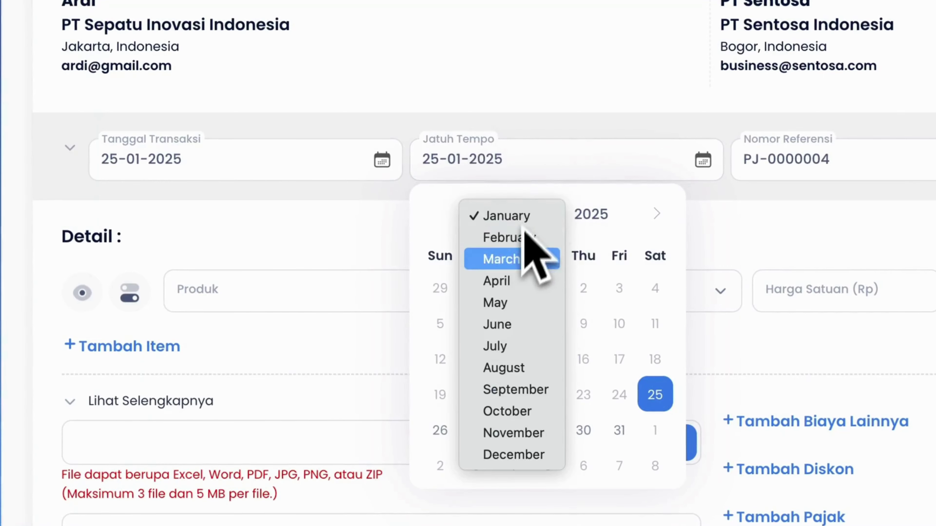
pyautogui.click(514, 253)
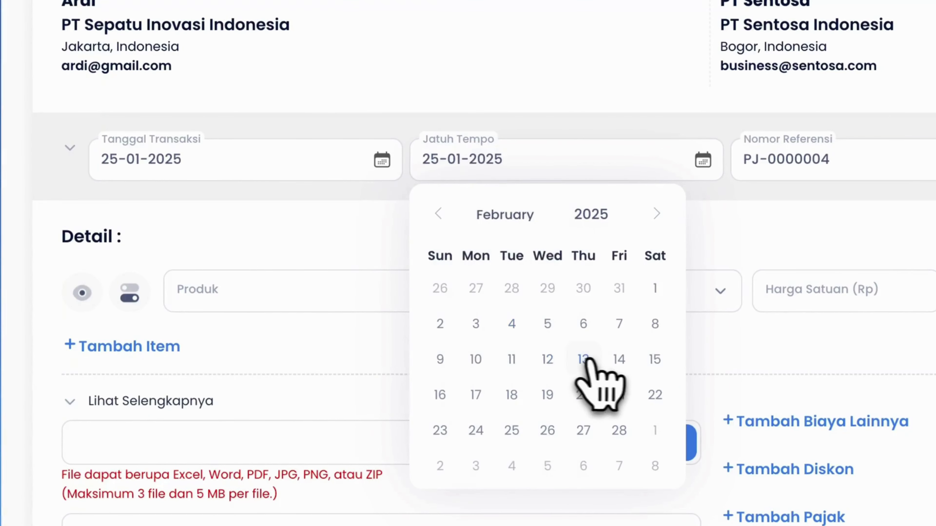
pyautogui.click(621, 360)
# Step: Set the Tanggal Transaksi of the invoice to 07-02-2025
pyautogui.click(301, 178)
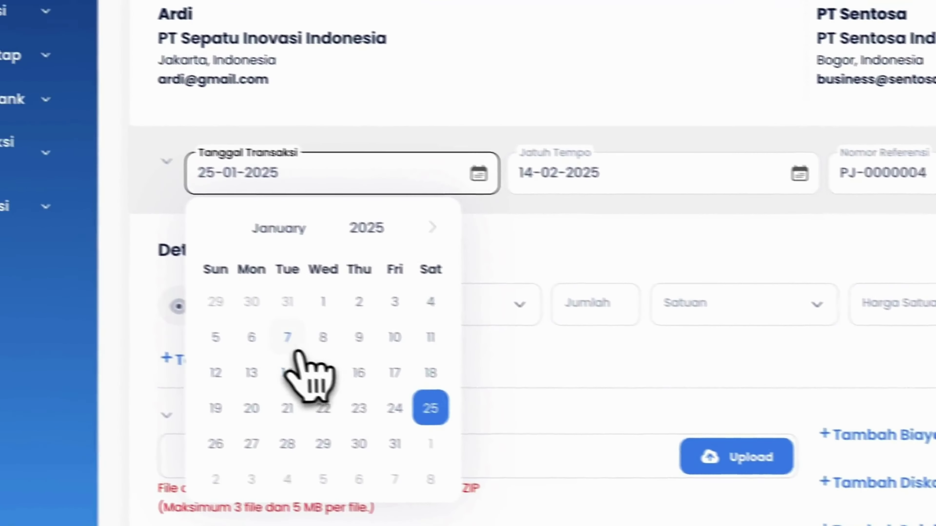
pyautogui.click(190, 324)
pyautogui.click(435, 182)
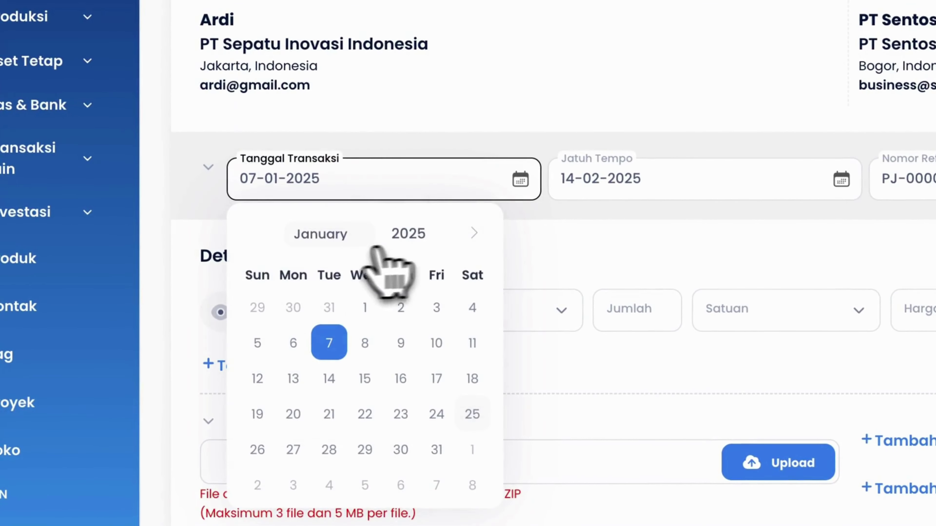
pyautogui.click(367, 238)
pyautogui.click(336, 256)
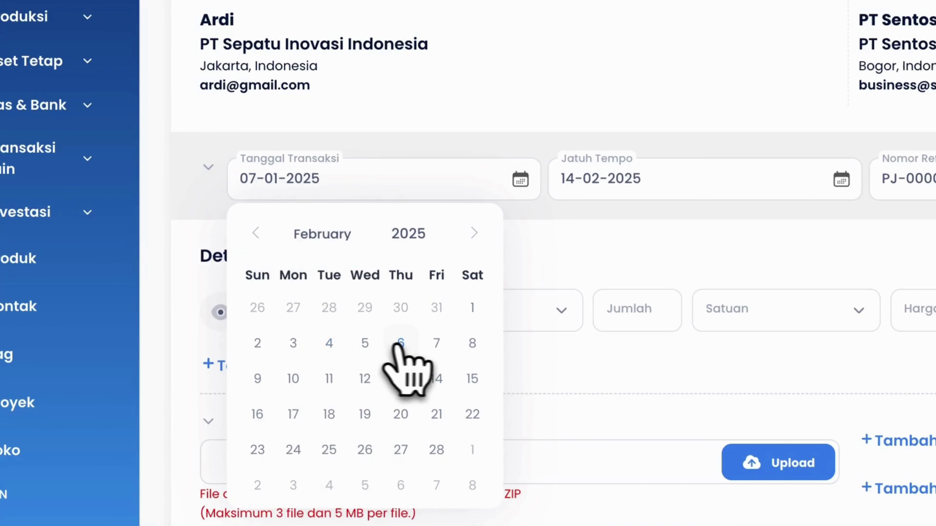
pyautogui.click(436, 344)
# Step: Choose Sepatu Kulit as the first product and add a second item line with Sepatu Vulcan
pyautogui.click(409, 309)
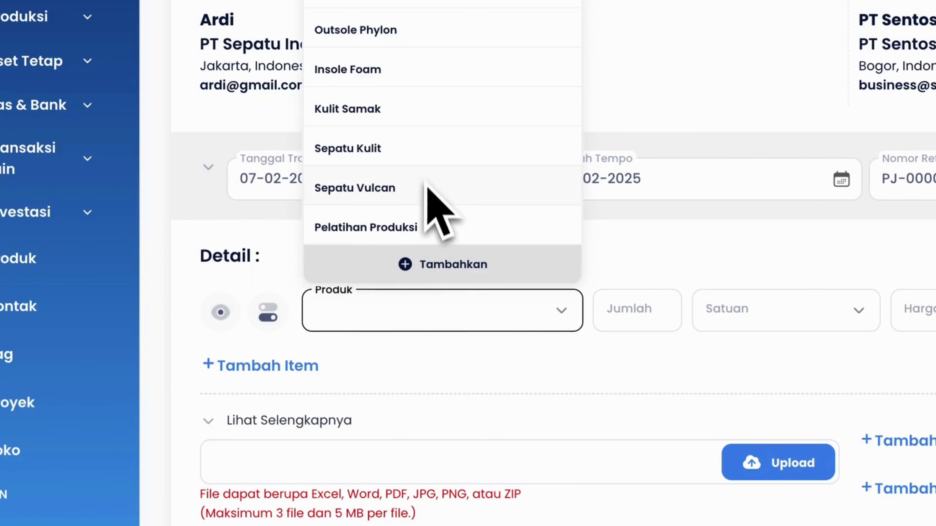
pyautogui.click(424, 148)
pyautogui.click(272, 366)
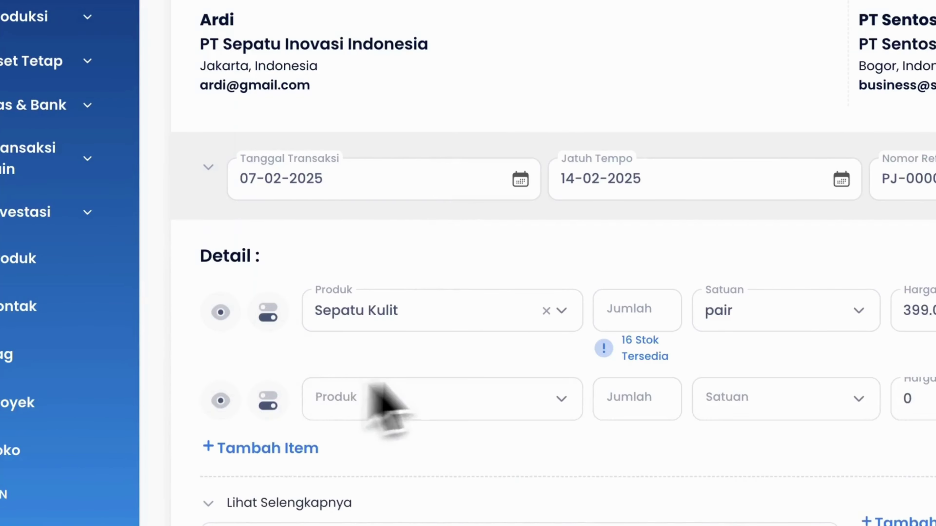
pyautogui.scroll(-3, 442, 396)
pyautogui.click(493, 314)
pyautogui.click(453, 196)
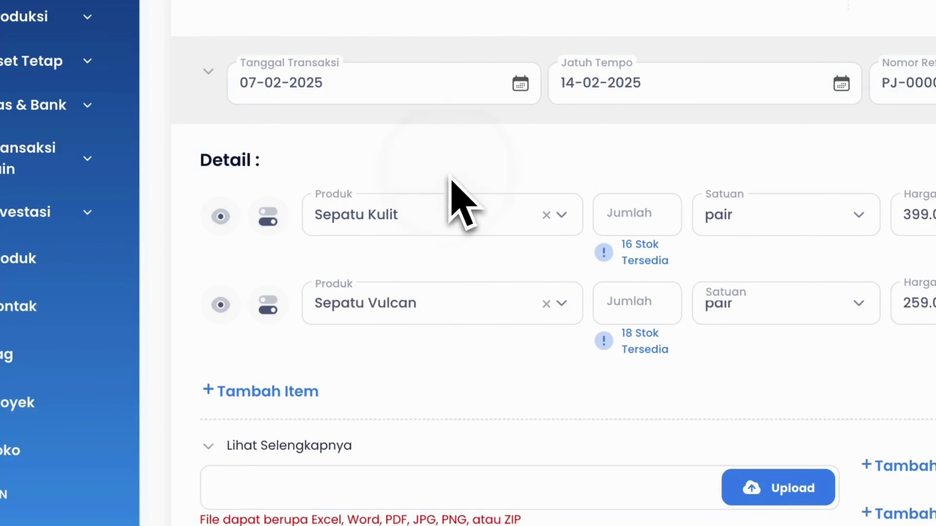
# Step: Check the item values in the Canva example, return to Tigadigit, and set the quantities to 15 for Sepatu Kulit and 1 for Sepatu Vulcan
pyautogui.press('super+Tab')
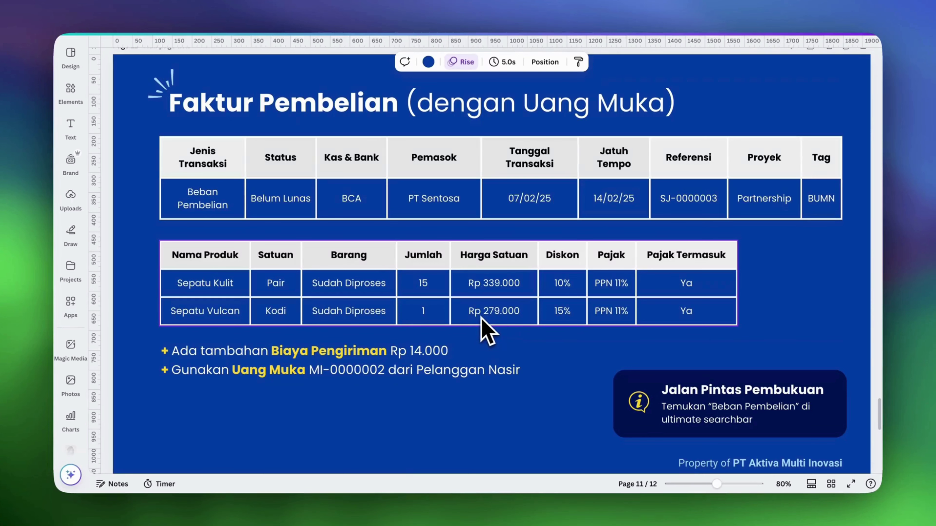
pyautogui.press('super+Tab')
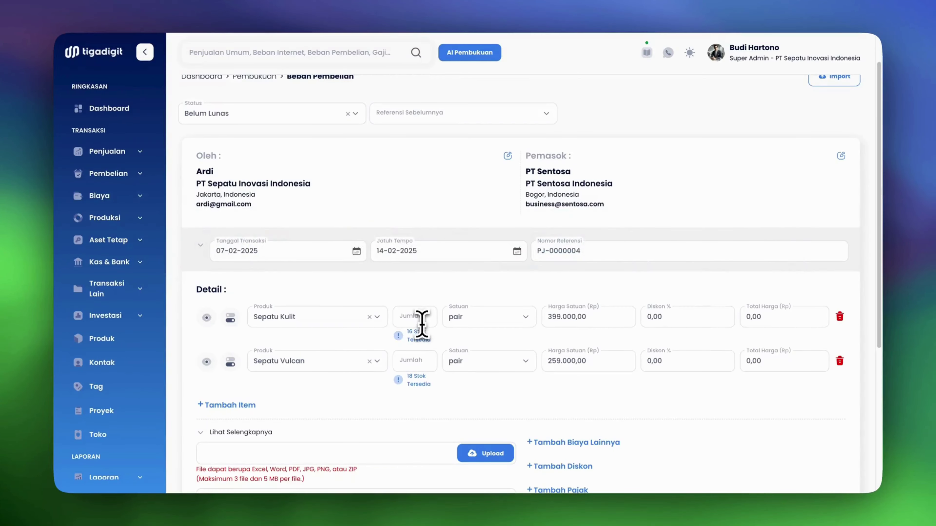
pyautogui.click(422, 319)
pyautogui.write('15')
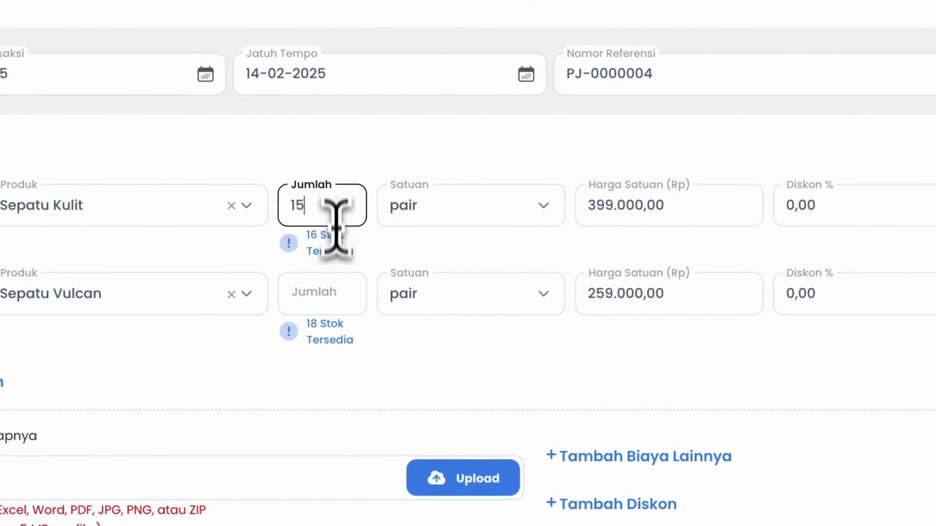
pyautogui.click(334, 305)
pyautogui.write('1')
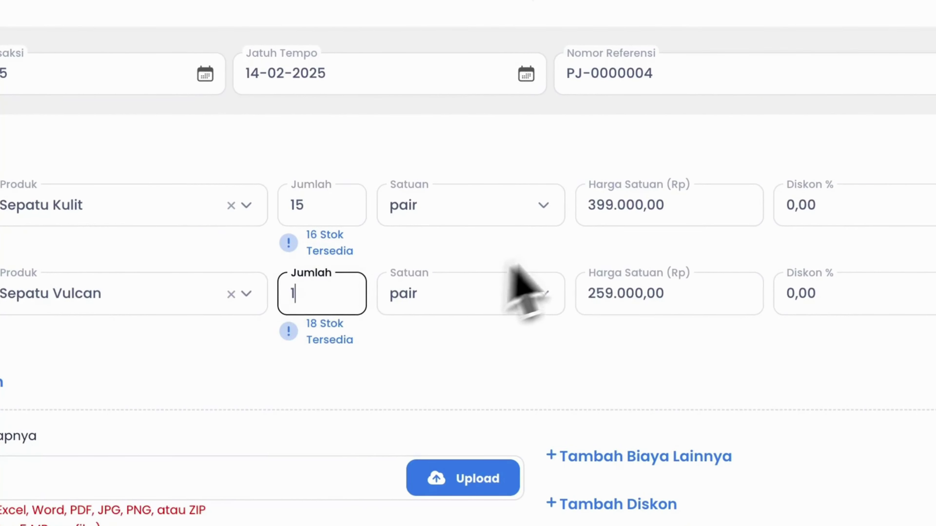
# Step: Set the unit prices to Rp 339.000 for Sepatu Kulit and Rp 279.000 for Sepatu Vulcan, and change Sepatu Vulcan's unit to kodi
pyautogui.click(602, 209)
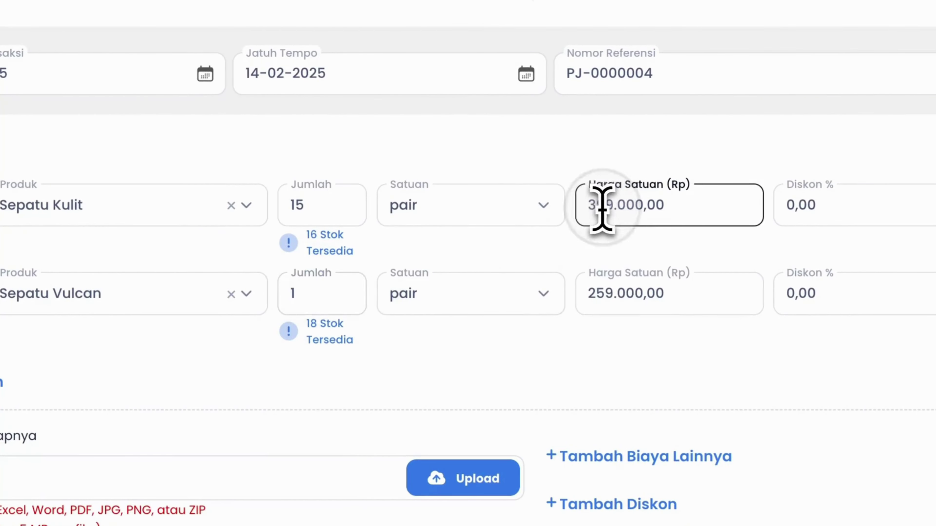
pyautogui.click(607, 299)
pyautogui.press('BackSpace')
pyautogui.write('7')
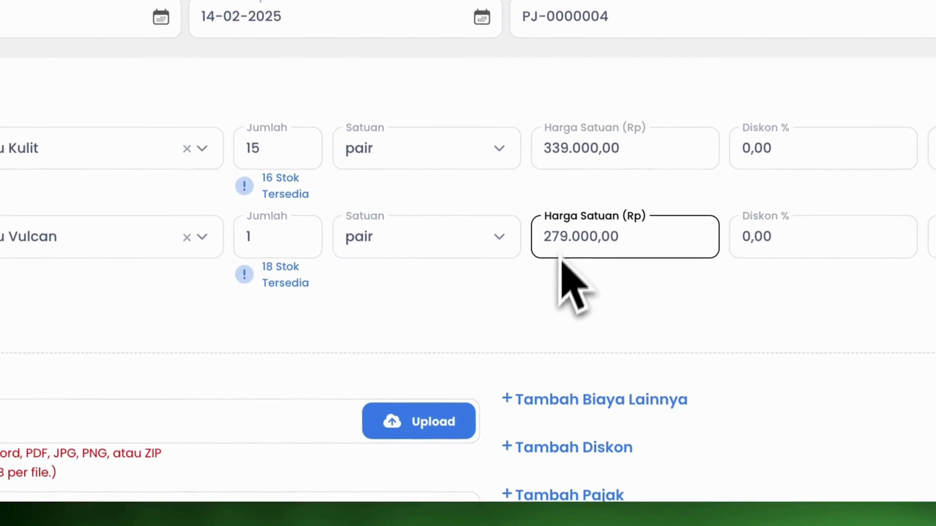
pyautogui.click(597, 356)
pyautogui.click(389, 231)
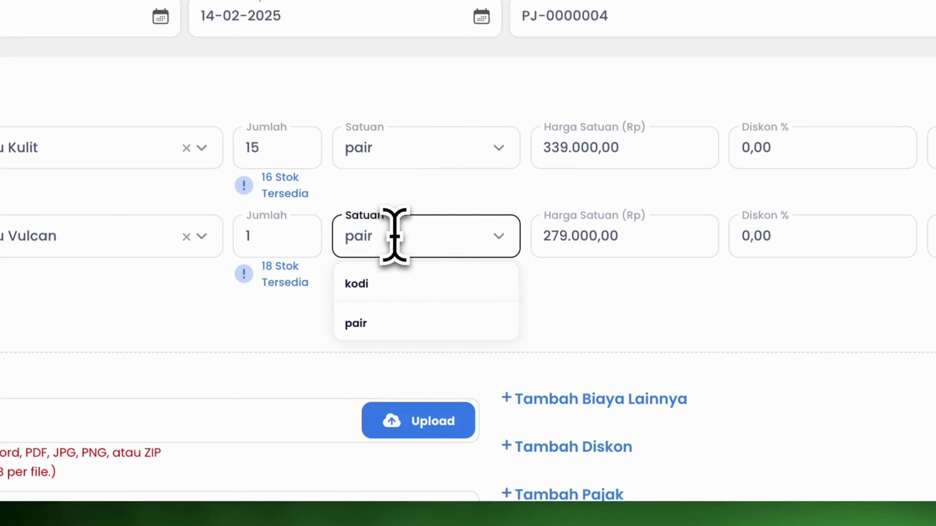
pyautogui.click(440, 275)
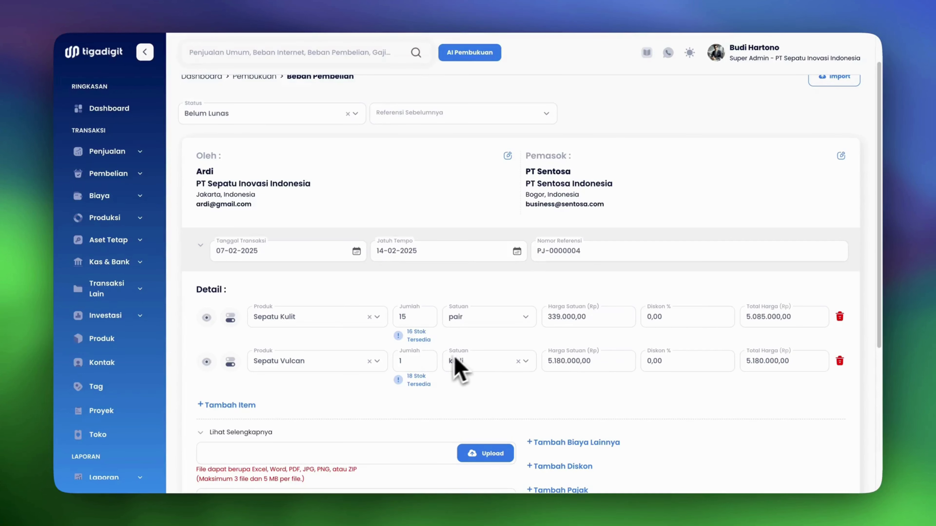
# Step: Check the discounts in the Canva example, return to Tigadigit, and save Sepatu Kulit's item details with a 10% discount and PPN 11% (Exclude) tax
pyautogui.scroll(-3, 477, 387)
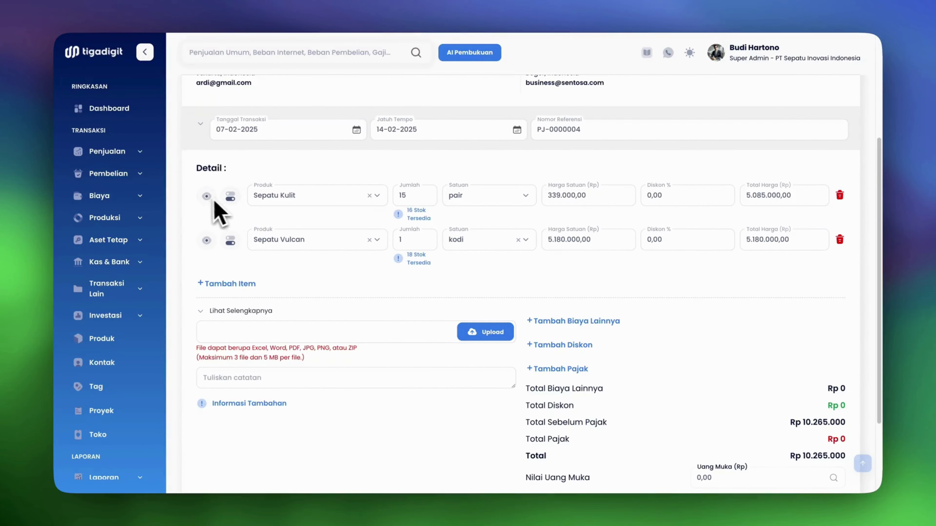
pyautogui.press('super+Tab')
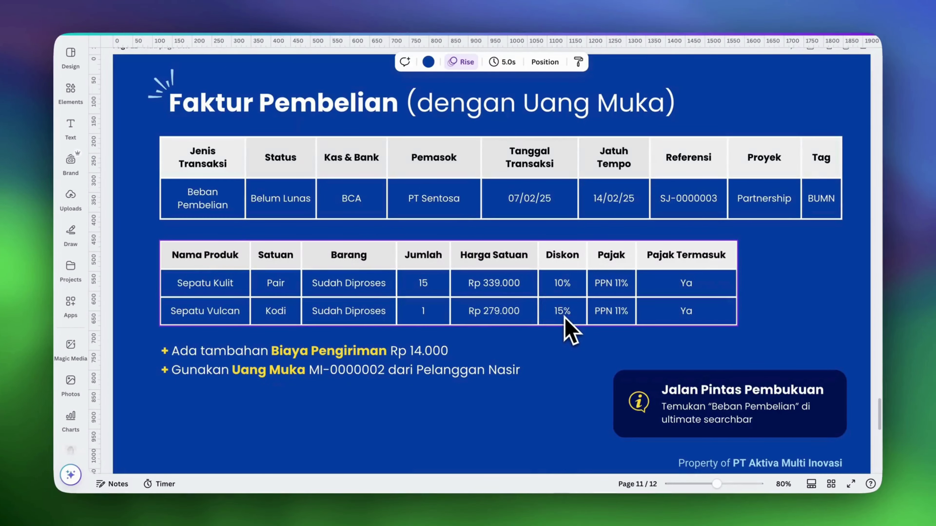
pyautogui.press('super+Tab')
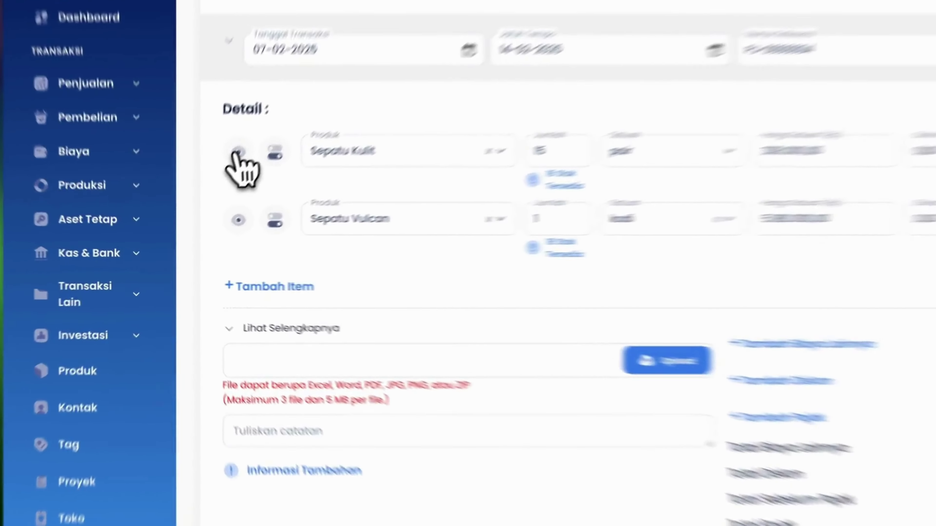
pyautogui.click(206, 196)
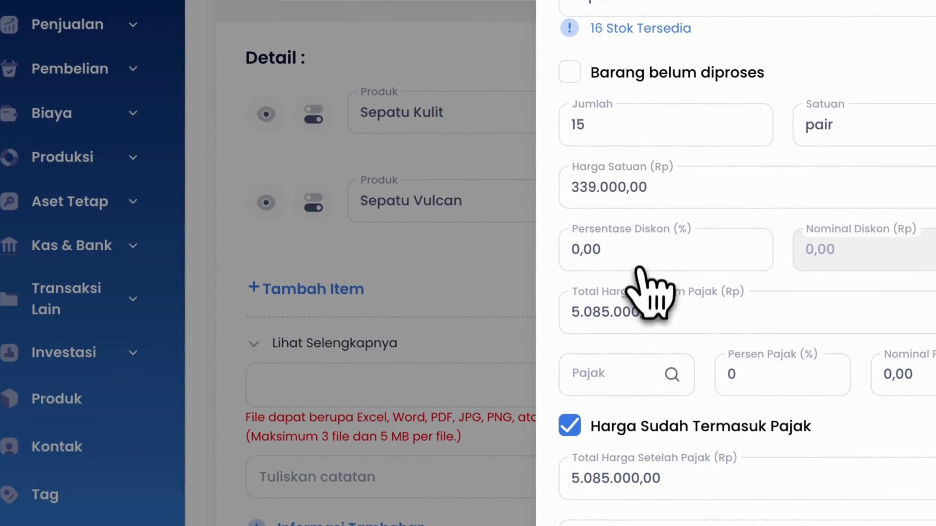
pyautogui.click(647, 245)
pyautogui.write('10')
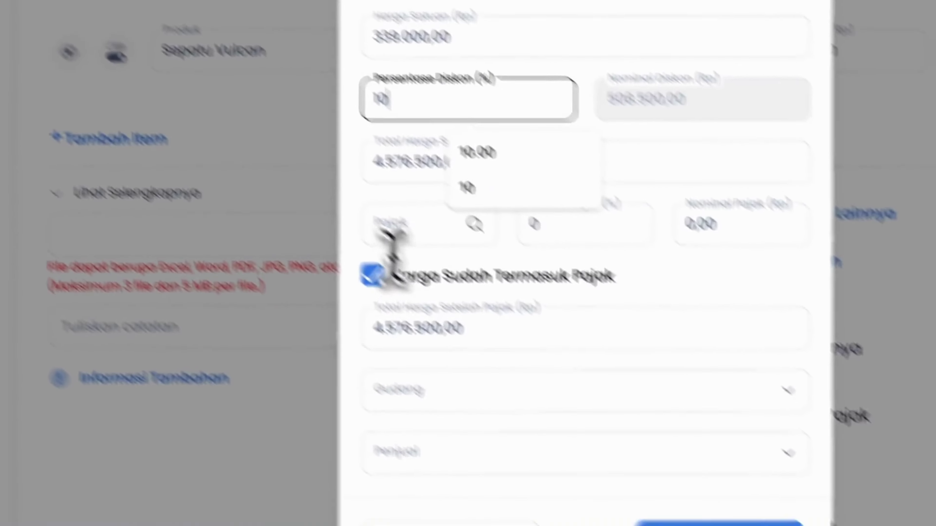
pyautogui.click(592, 386)
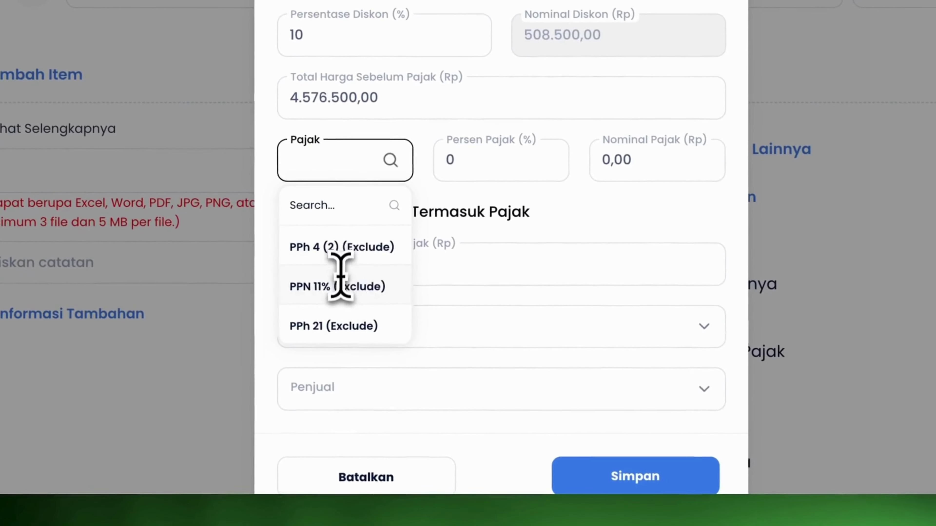
pyautogui.click(622, 494)
pyautogui.scroll(-1, 622, 376)
pyautogui.click(639, 428)
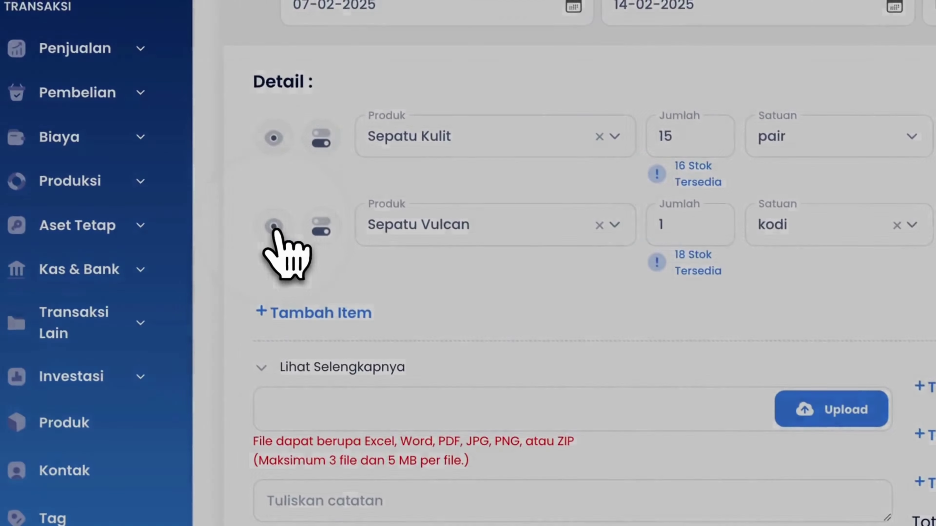
# Step: Save Sepatu Vulcan's item details with a 15% discount and PPN 11% (Exclude) tax, and review the invoice totals
pyautogui.click(93, 78)
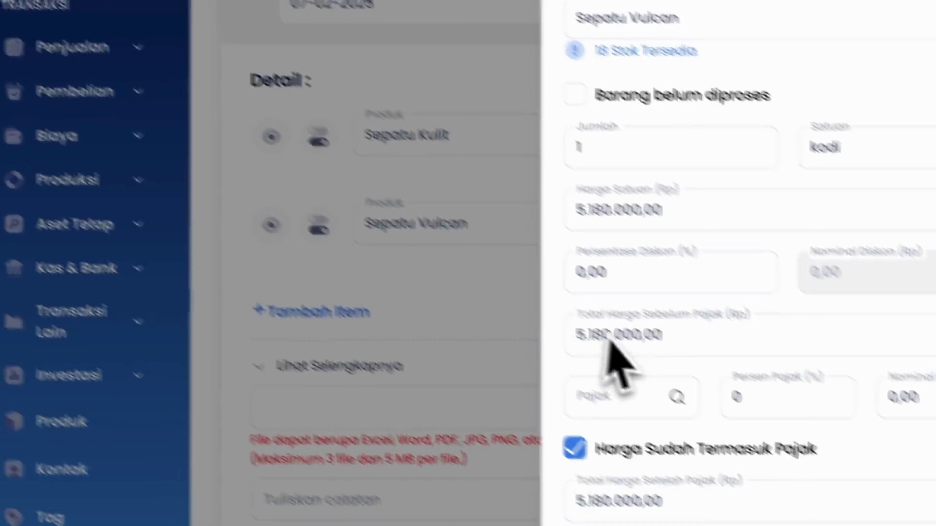
pyautogui.click(429, 127)
pyautogui.write('15')
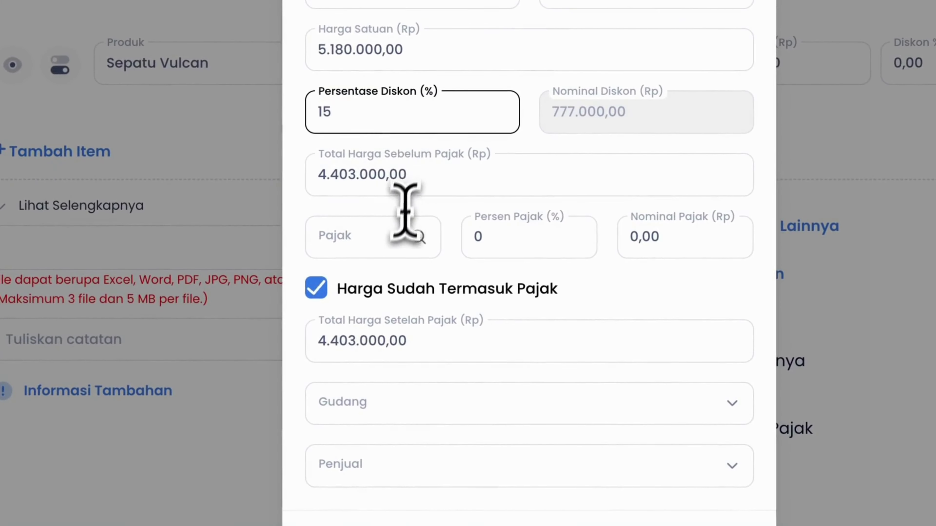
pyautogui.click(421, 271)
pyautogui.click(370, 363)
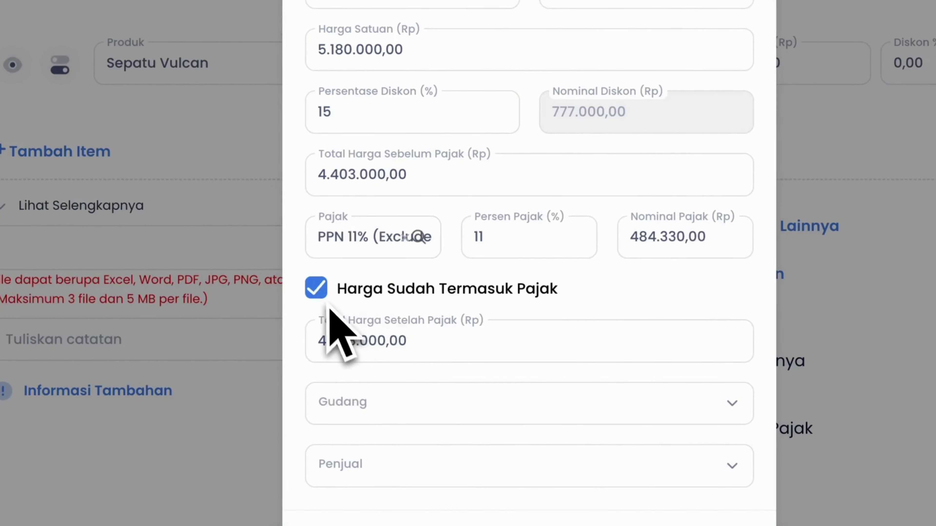
pyautogui.scroll(-2, 606, 428)
pyautogui.click(678, 503)
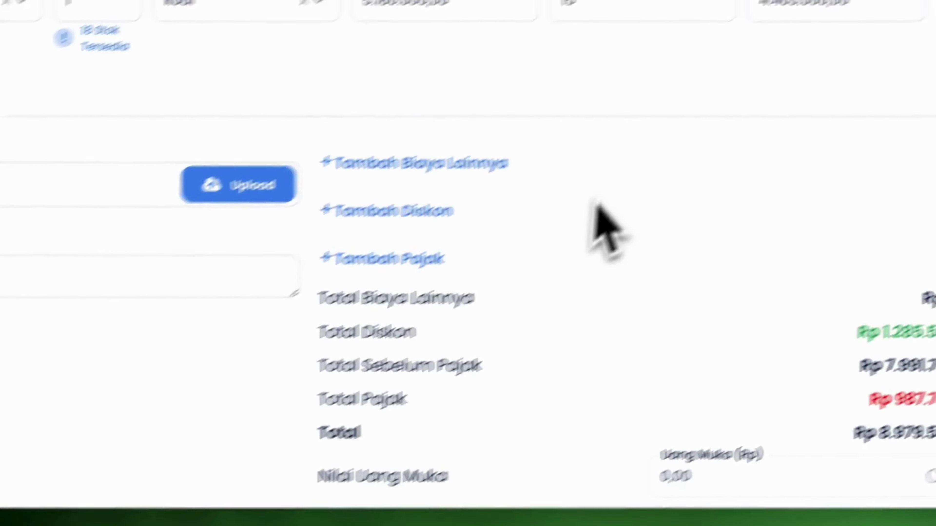
pyautogui.scroll(-5, 678, 206)
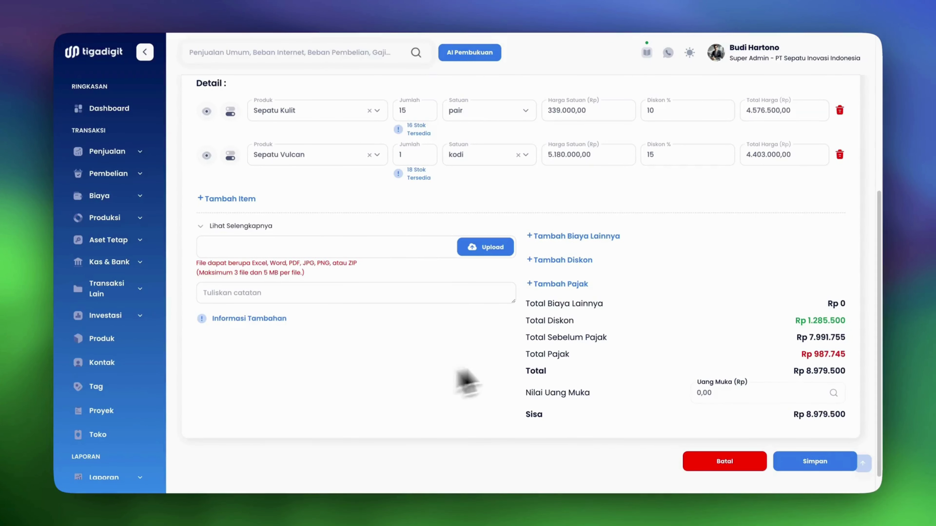
pyautogui.scroll(4, 466, 382)
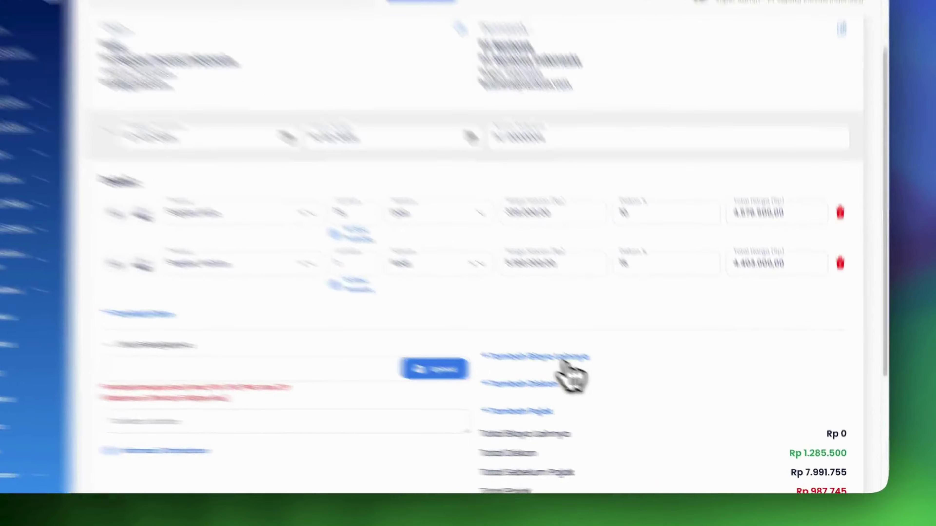
# Step: Add a Biaya Pengiriman additional cost of Rp 14.000 to the invoice
pyautogui.click(601, 374)
pyautogui.click(373, 273)
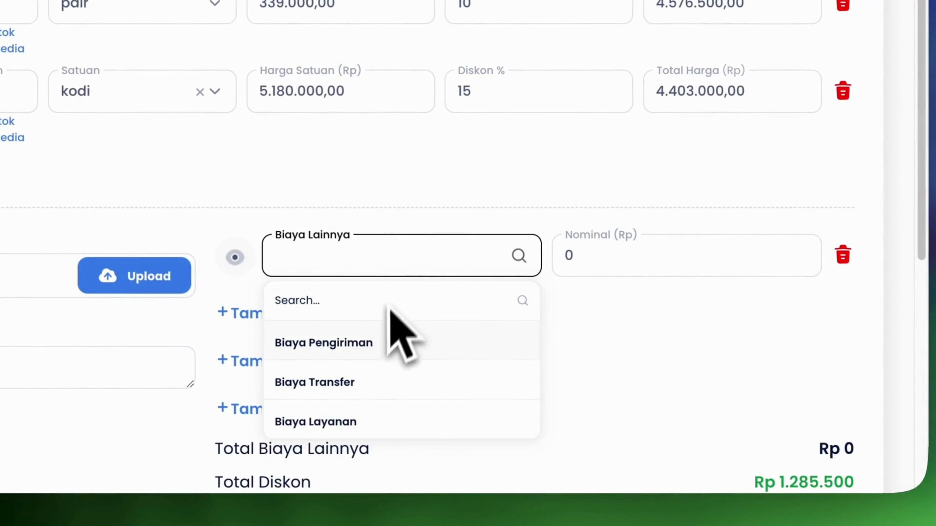
pyautogui.click(390, 339)
pyautogui.click(609, 263)
pyautogui.write('14.000')
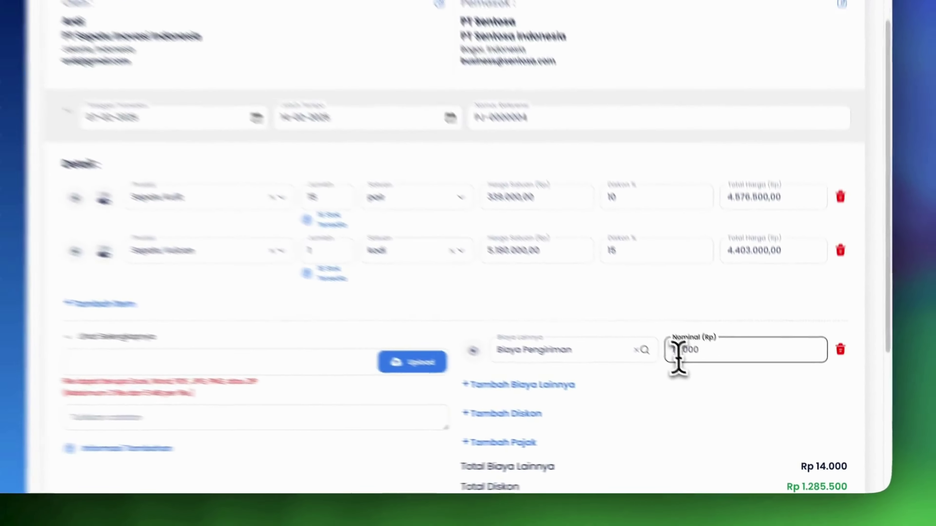
# Step: Apply PT Sentosa's Rp 3.000.000 advance payment as the invoice's Uang Muka
pyautogui.scroll(-2, 505, 284)
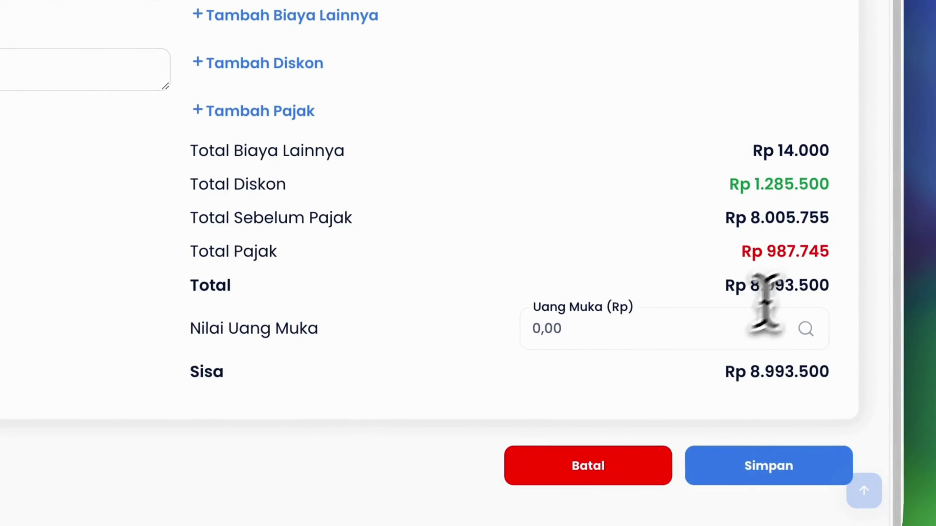
pyautogui.click(611, 345)
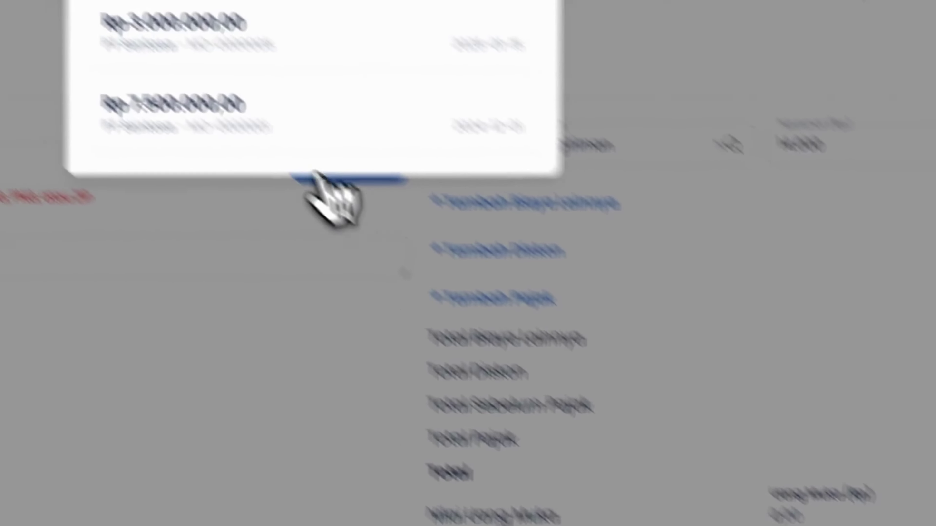
pyautogui.click(373, 151)
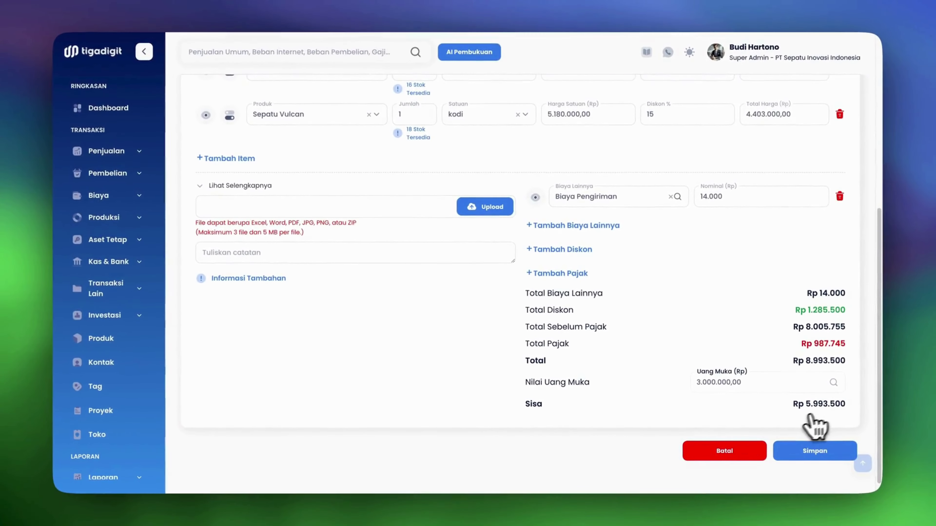
# Step: Expand the invoice's transaction details and set Proyek to Partnership and Tag to BUMN
pyautogui.scroll(1, 798, 431)
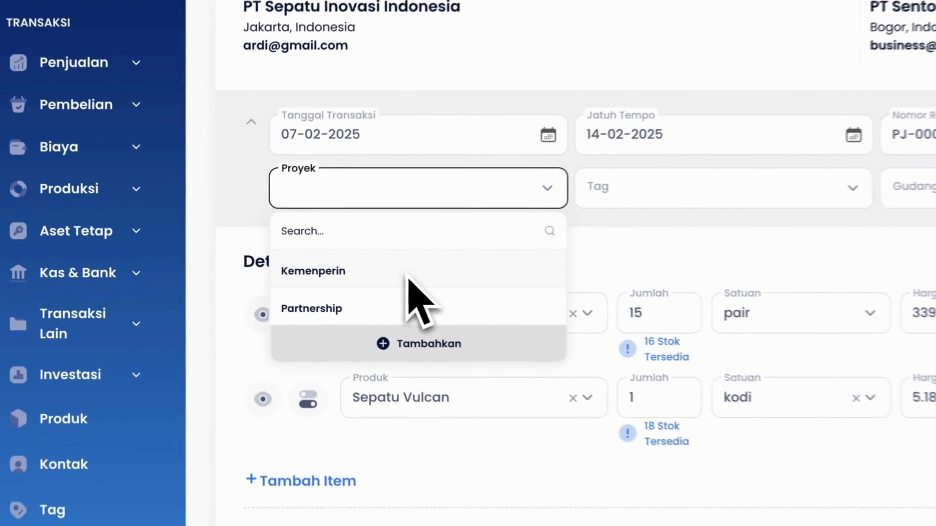
pyautogui.click(416, 251)
pyautogui.click(648, 192)
pyautogui.click(648, 266)
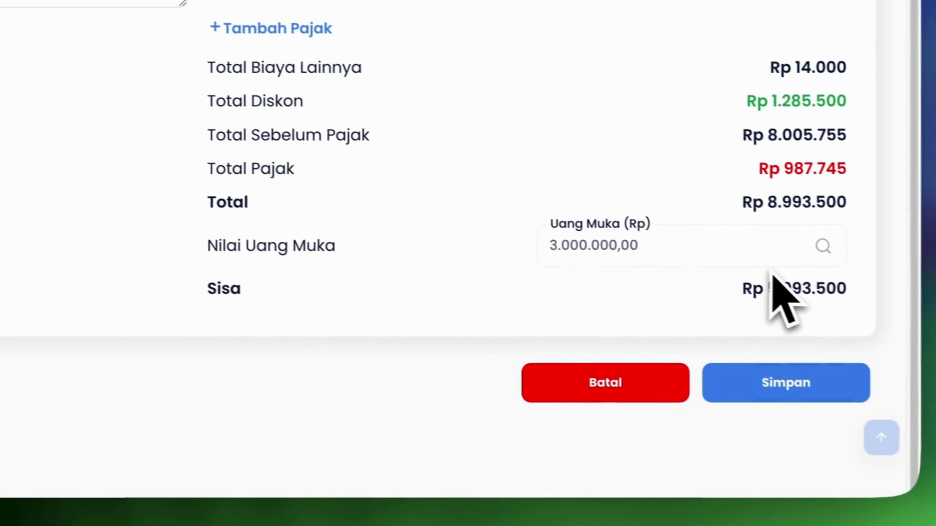
# Step: Check the invoice's items and totals, save the Beban Pembelian invoice, and dismiss the success message
pyautogui.scroll(10, 807, 306)
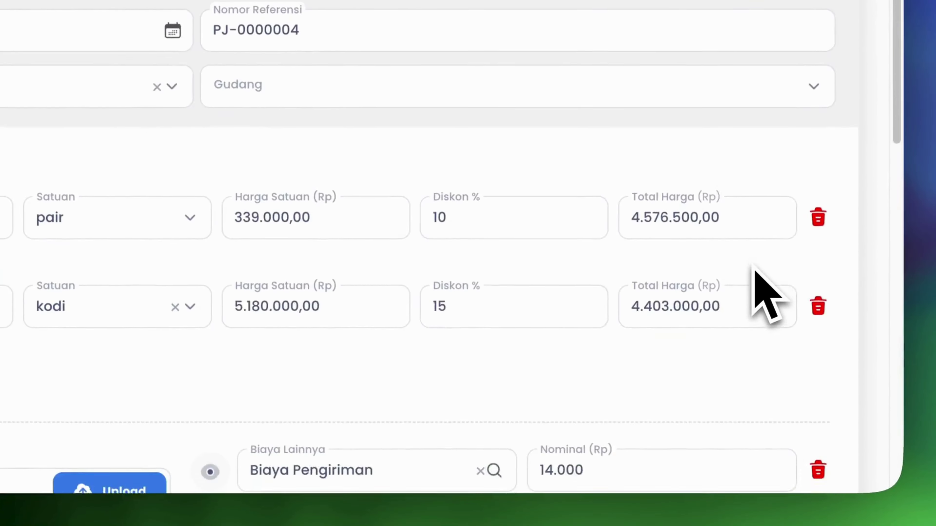
pyautogui.scroll(-10, 754, 271)
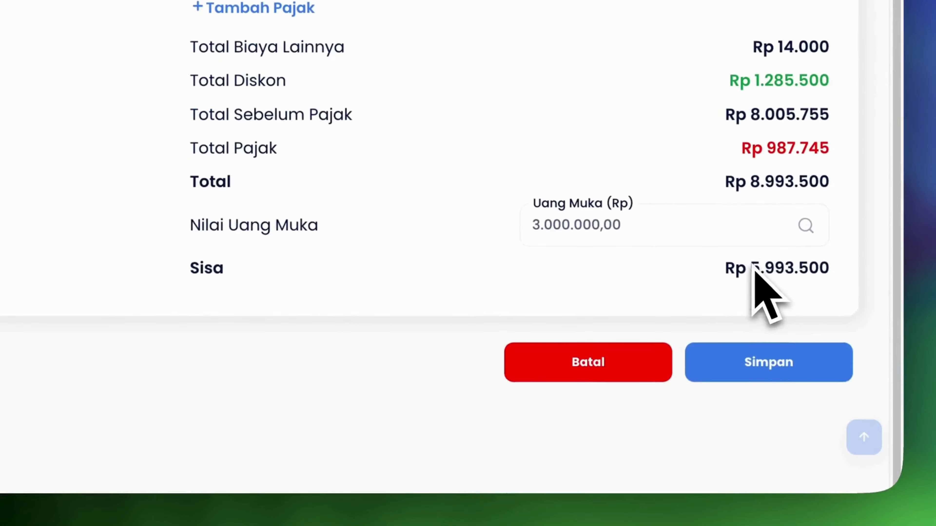
pyautogui.click(769, 397)
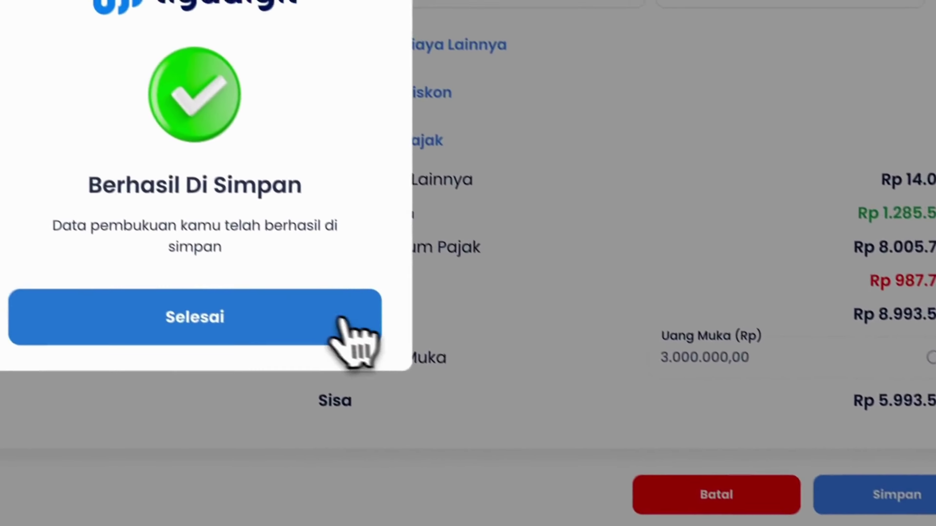
pyautogui.click(340, 319)
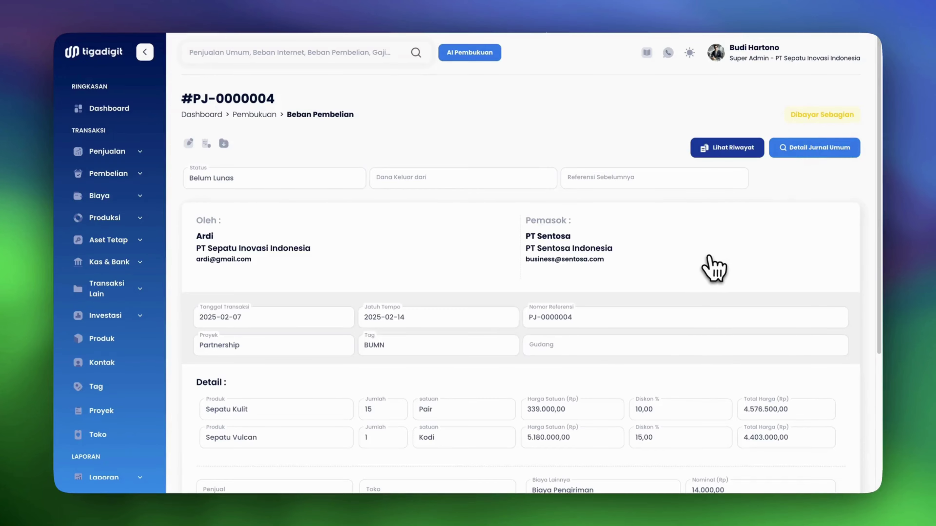
# Step: Review the saved invoice, open its general journal details, and examine the Aktiva Lancar Lainnya account and its credit amount
pyautogui.scroll(-5, 714, 269)
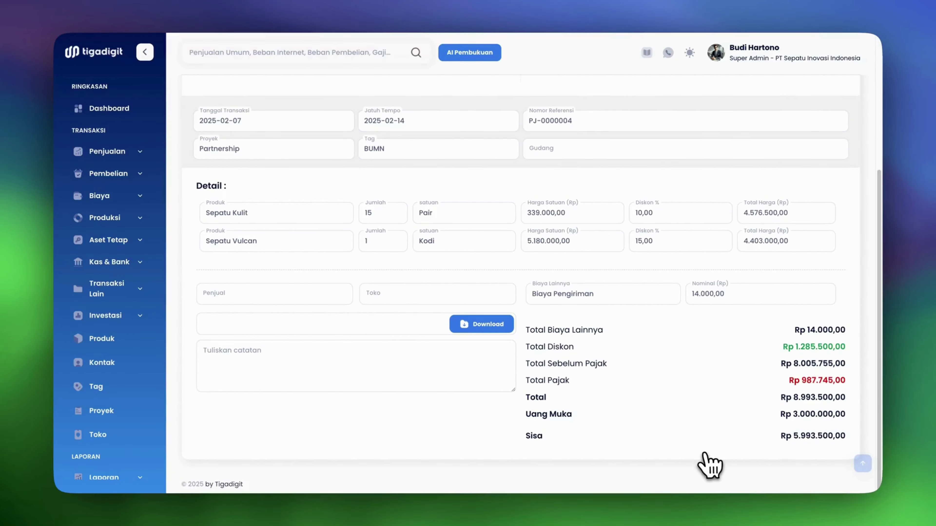
pyautogui.scroll(6, 710, 464)
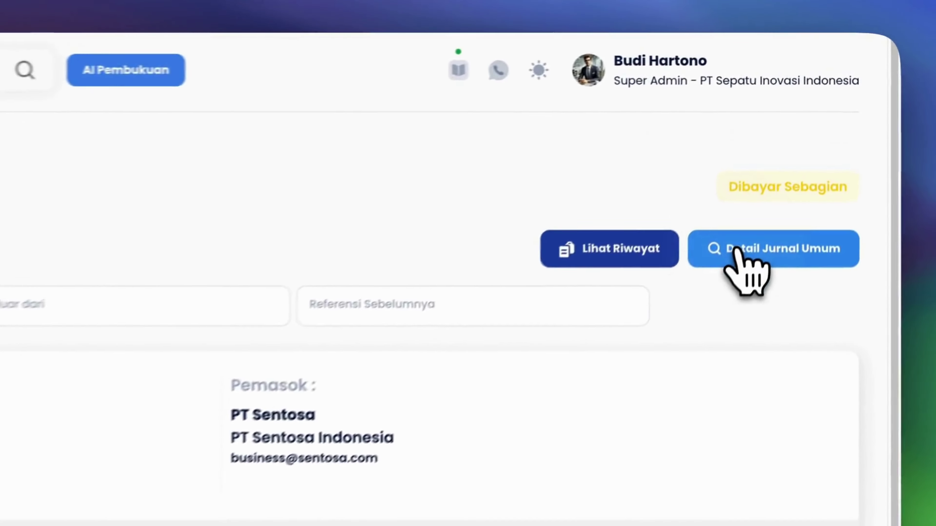
pyautogui.click(774, 155)
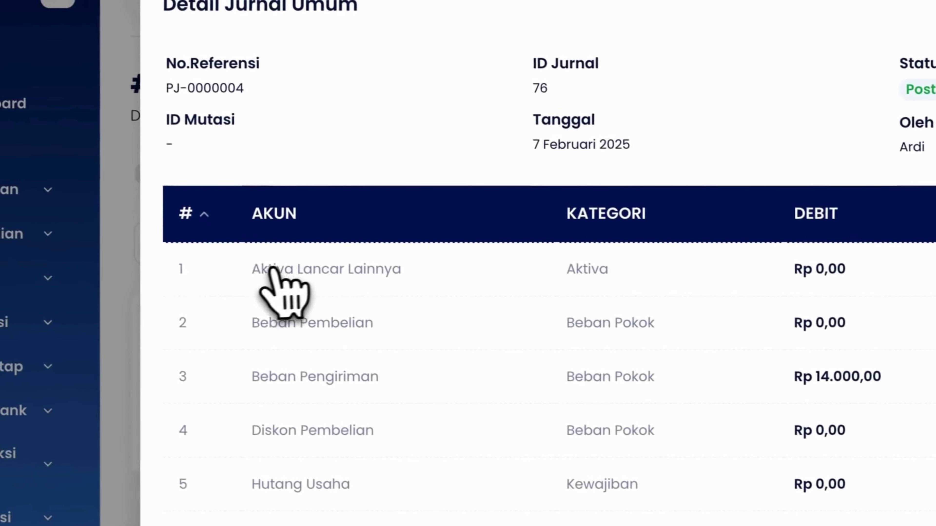
pyautogui.moveTo(262, 269); pyautogui.dragTo(424, 292)
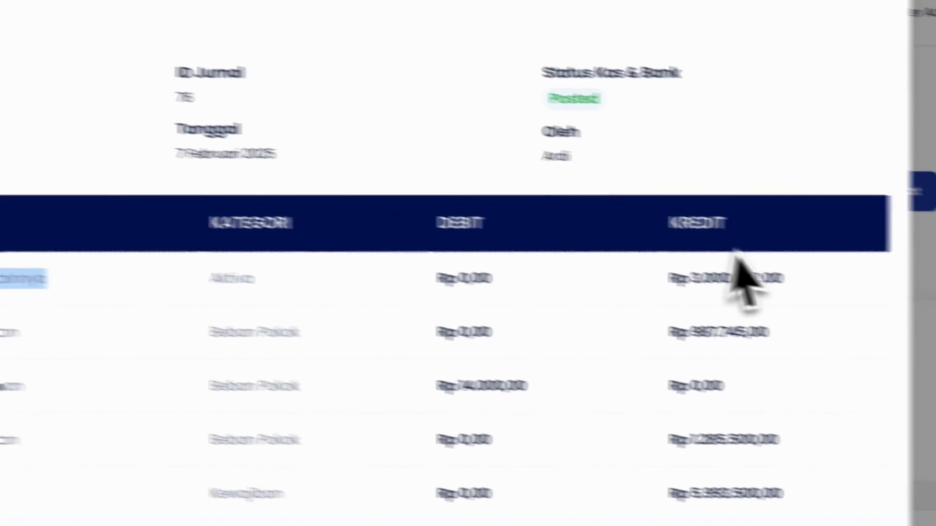
pyautogui.moveTo(783, 279); pyautogui.dragTo(664, 282)
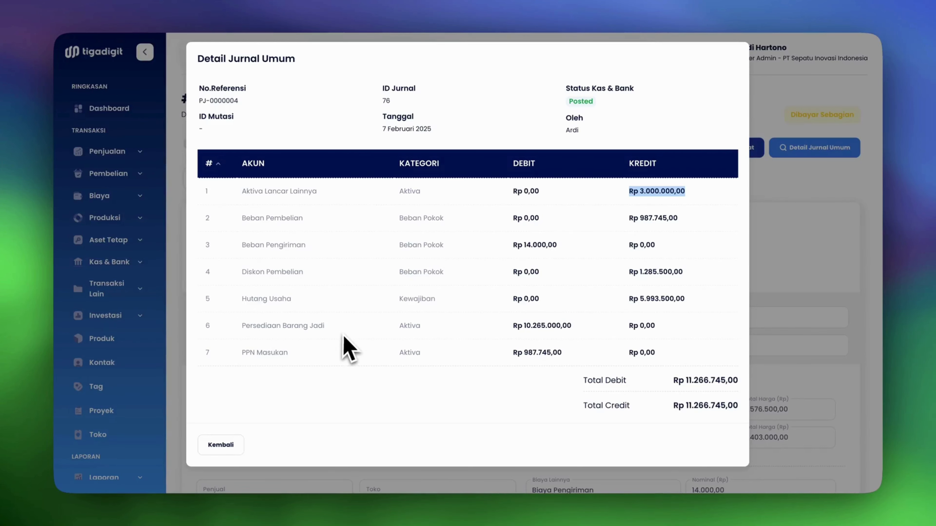
# Step: Compare the journal with the Faktur Pembelian example in Canva, return to Tigadigit, and close the journal details
pyautogui.press('super+Tab')
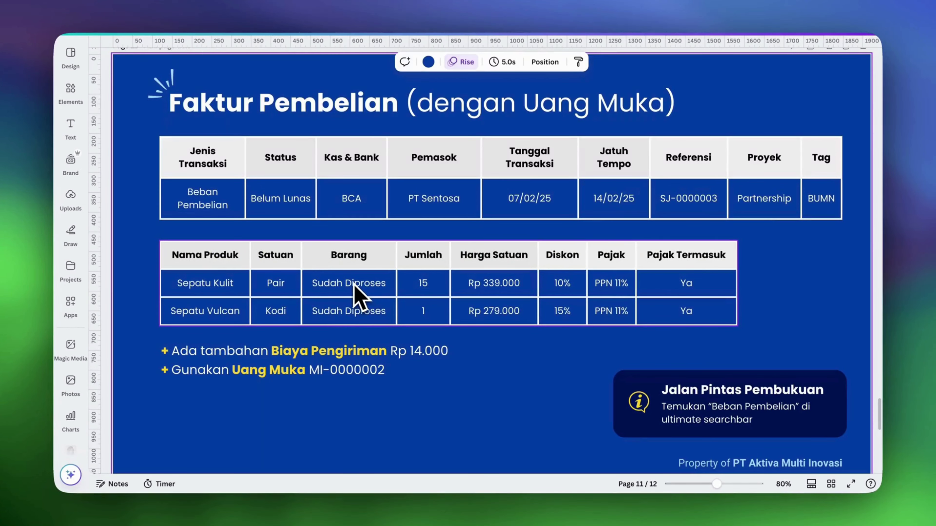
pyautogui.press('super+Tab')
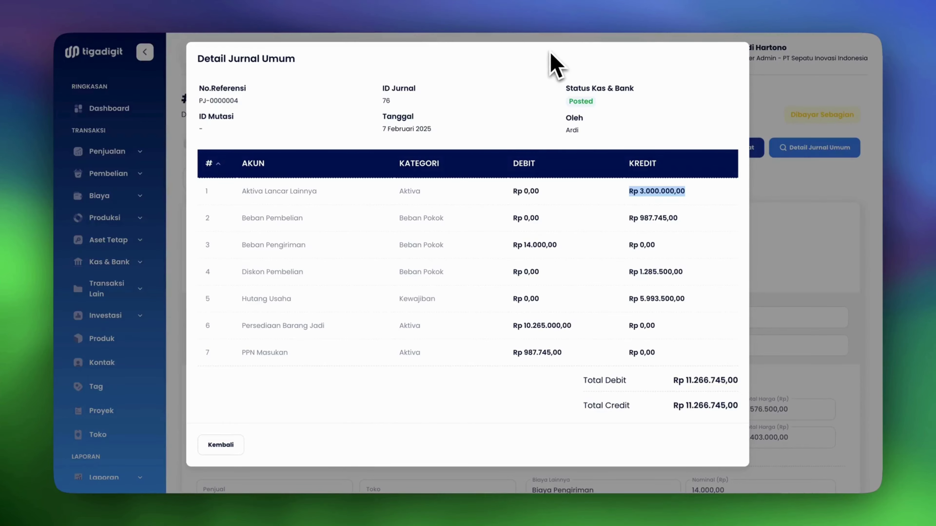
pyautogui.click(659, 218)
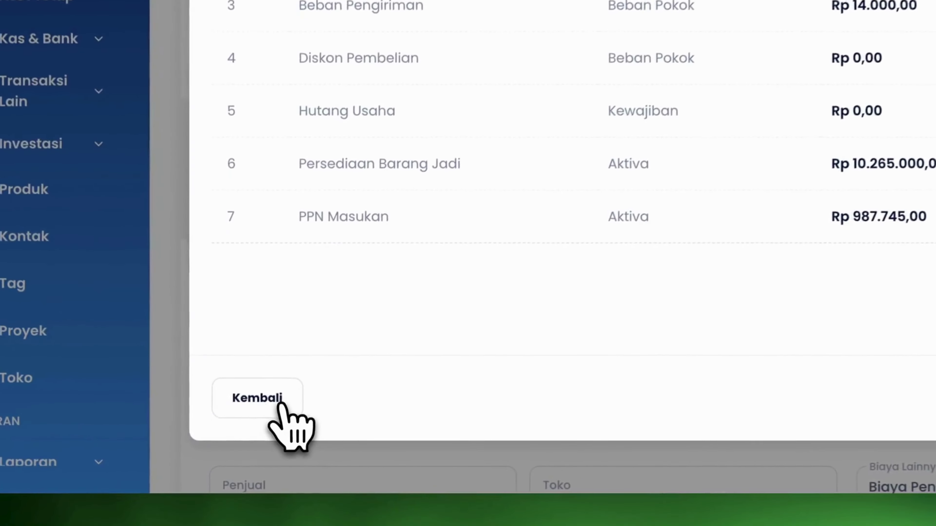
pyautogui.click(225, 445)
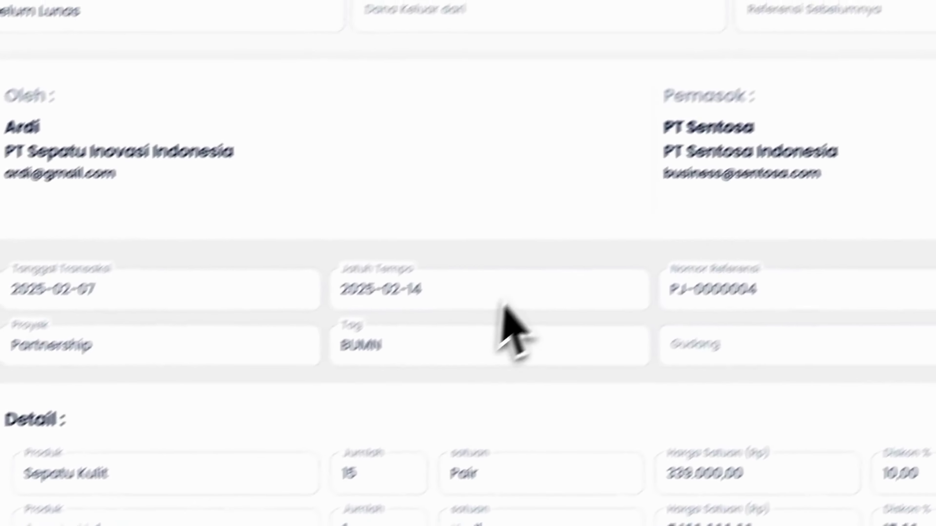
# Step: Switch to Canva and show the presentation's closing tigadigit.id page
pyautogui.press('super+Tab')
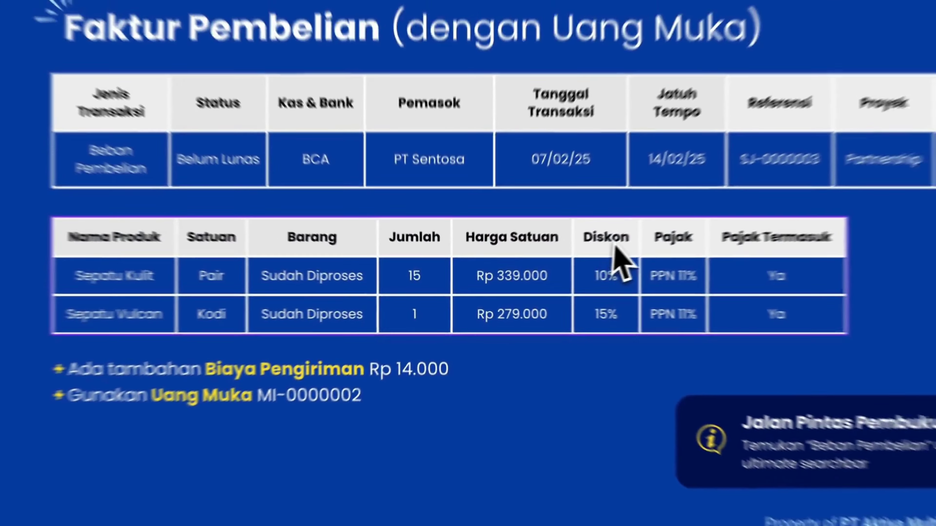
pyautogui.scroll(-10, 614, 246)
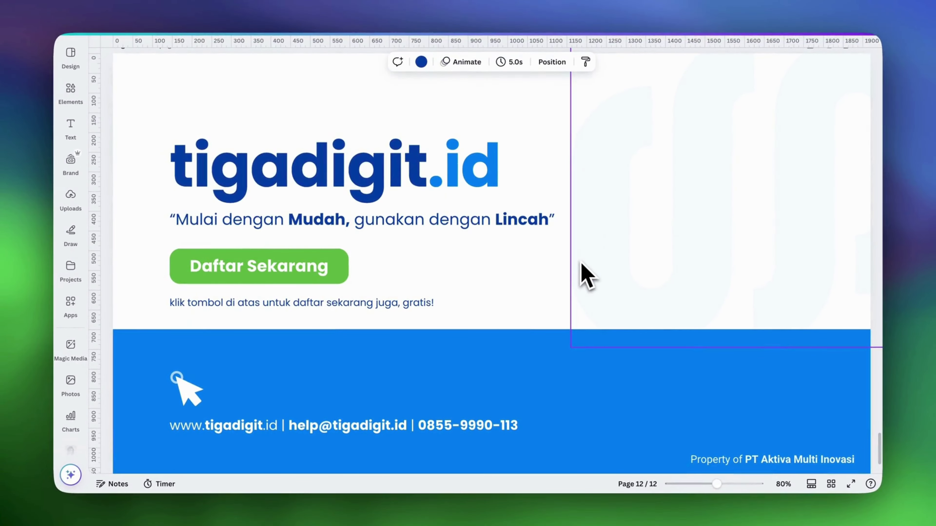